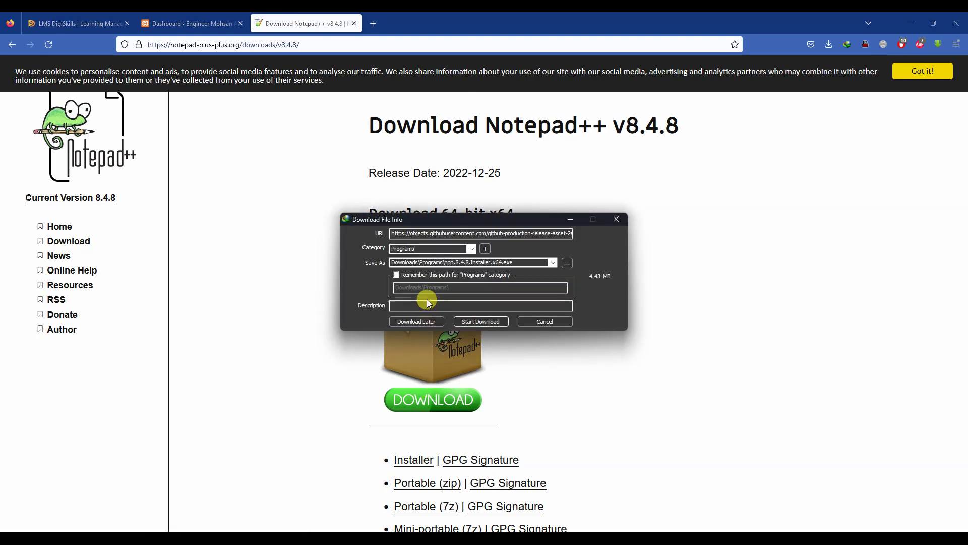
- Download the Notepad++ 8.4.8 x64 installer and launch npp.8.4.8.Installer.x64.exe from the Downloads\Programs folder
click(483, 322)
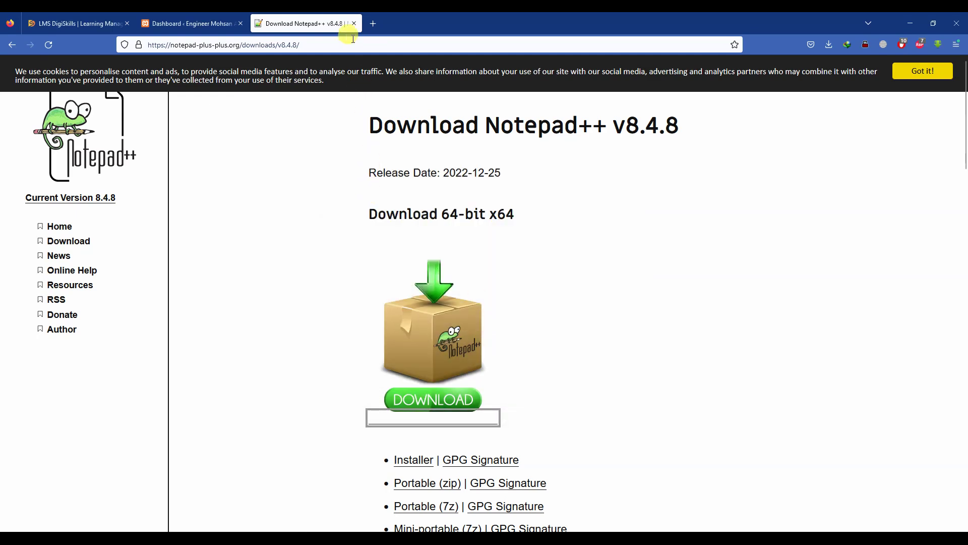
key(super+d)
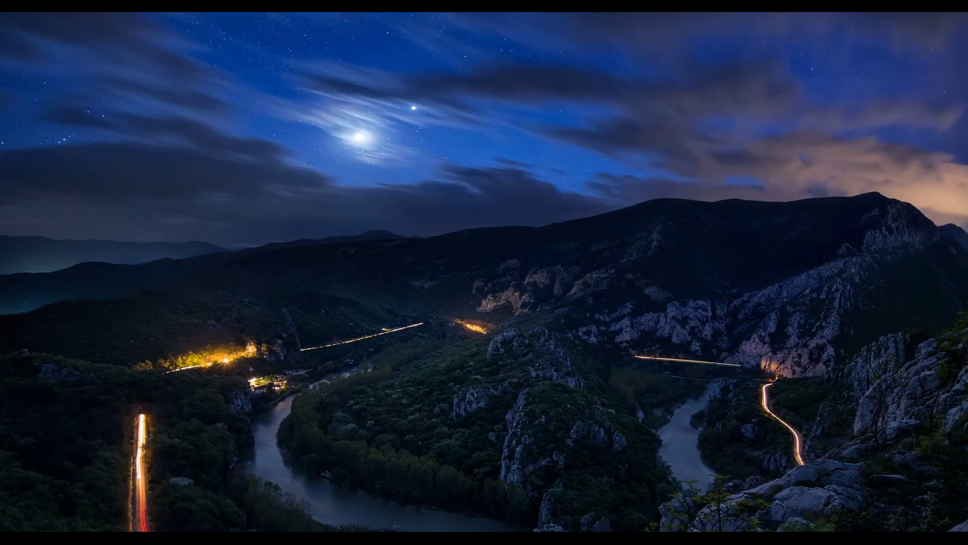
click(368, 540)
click(85, 134)
double_click(85, 133)
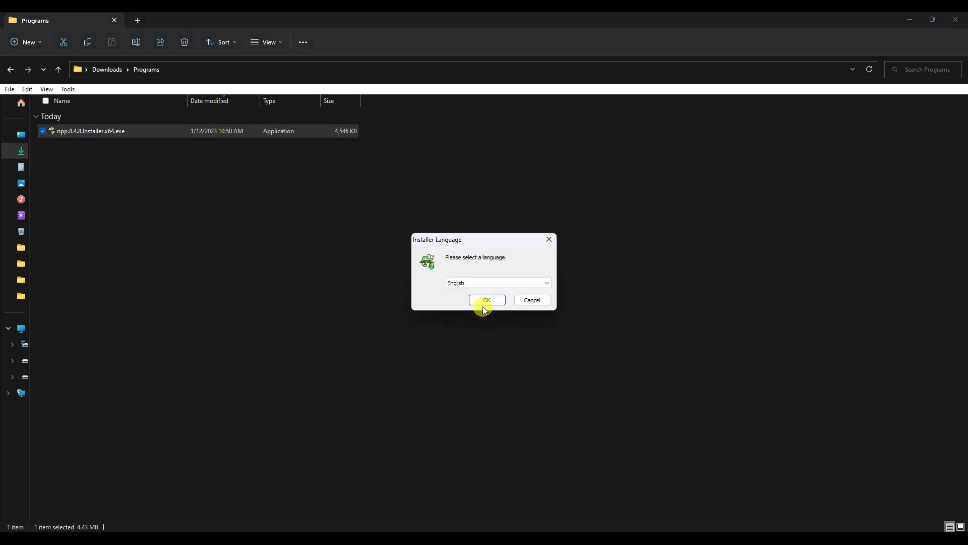
- Install Notepad++ v8.4.8 in English with the default location and components, without a desktop shortcut, and finish the setup
click(487, 300)
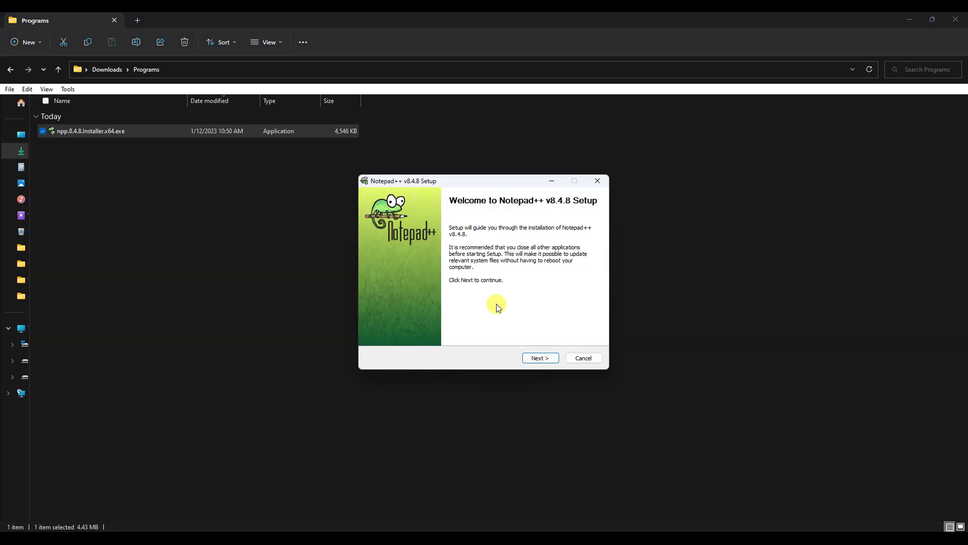
click(541, 357)
click(541, 358)
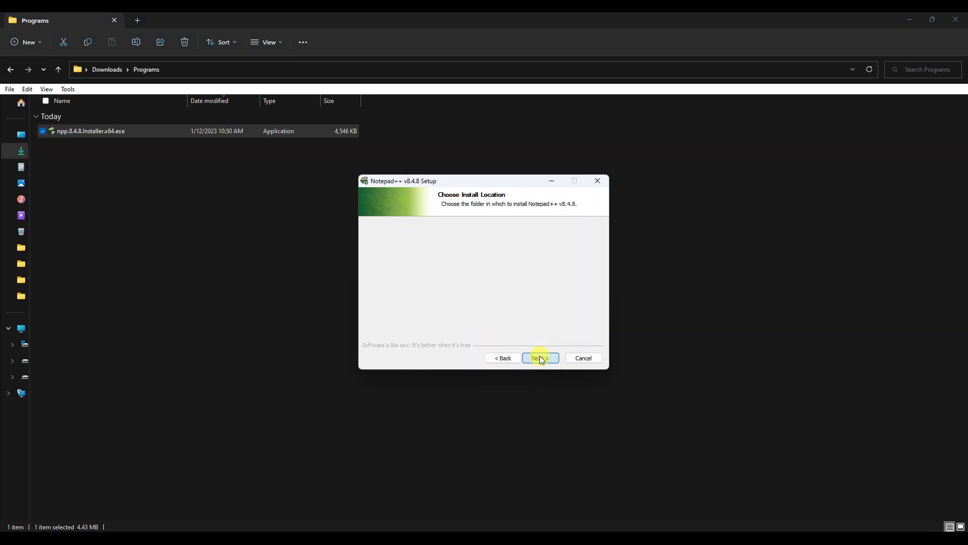
click(540, 358)
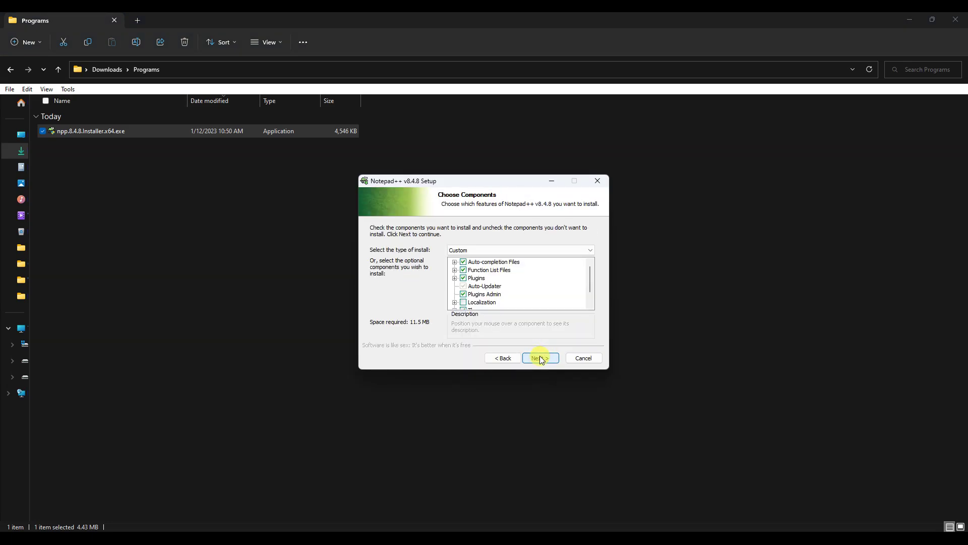
scroll(515, 292, down, 1)
click(541, 358)
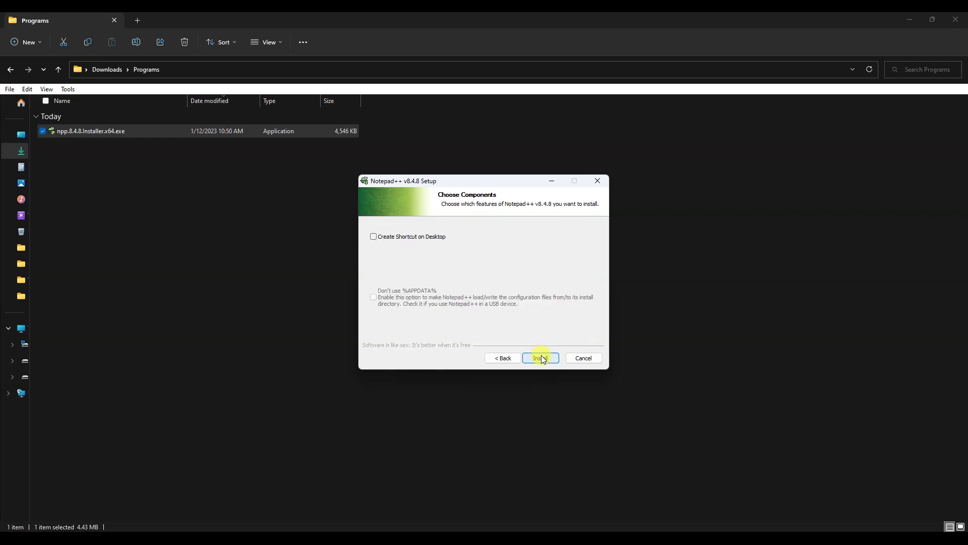
click(540, 358)
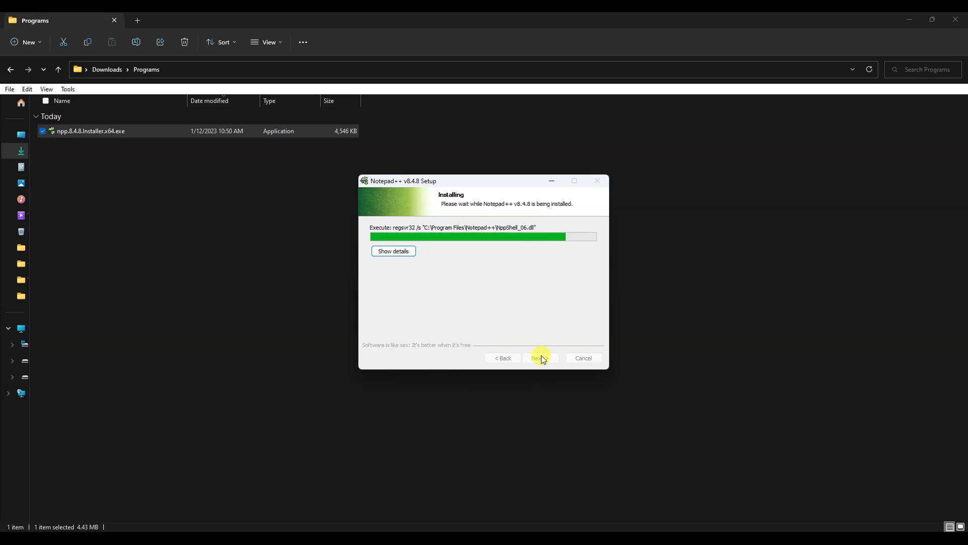
click(543, 358)
click(909, 19)
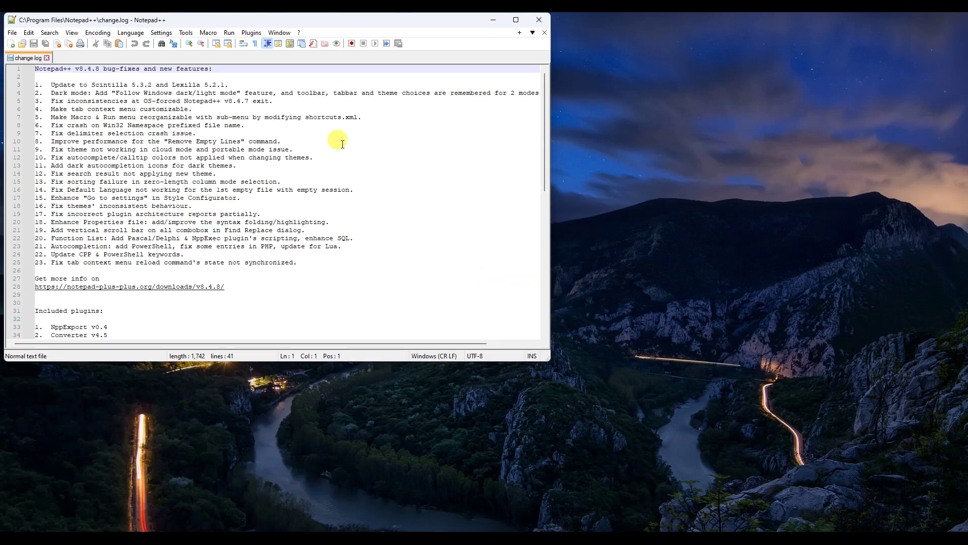
- Centre the editor window on the desktop and look through the change log of v8.4.8
drag(268, 21, 495, 104)
drag(272, 168, 552, 356)
scroll(249, 169, down, 2)
scroll(378, 240, down, 12)
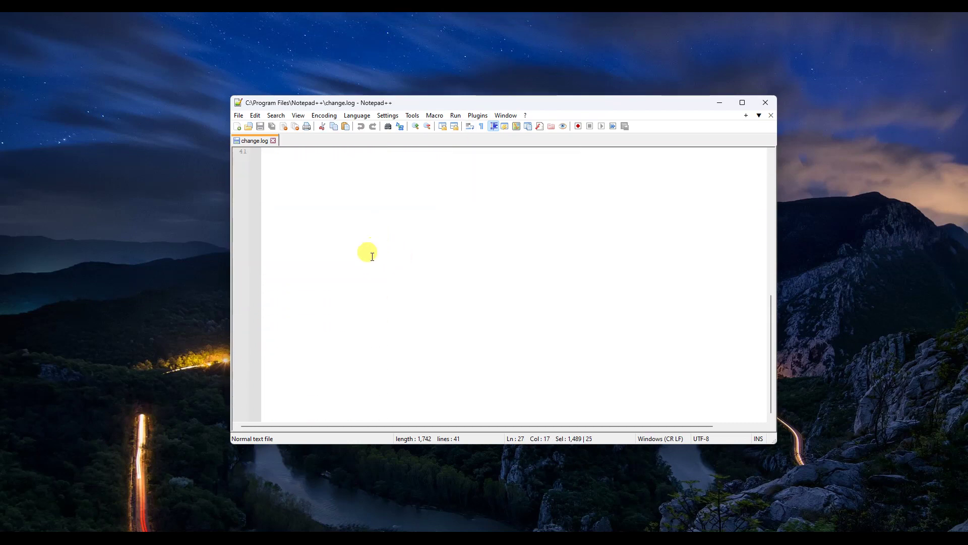
scroll(368, 252, up, 14)
click(329, 200)
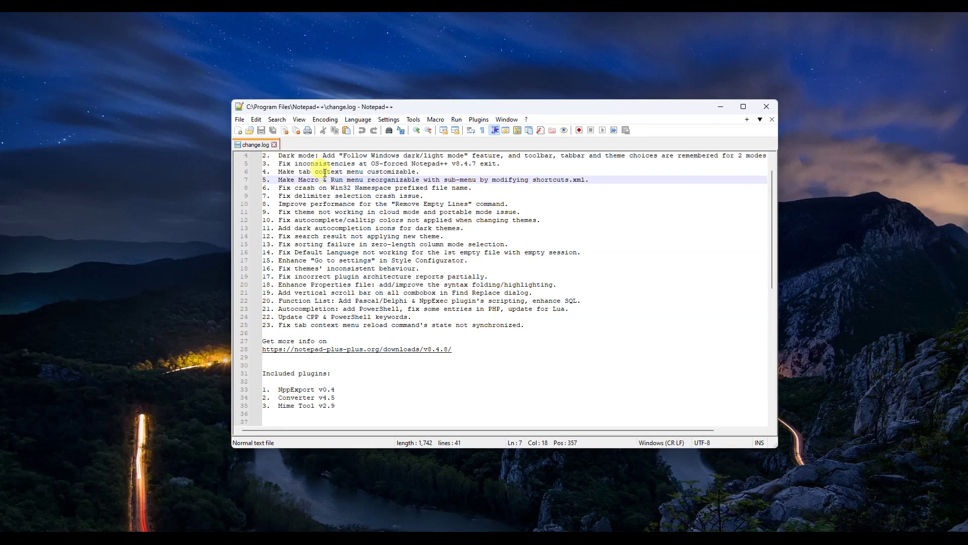
scroll(323, 168, up, 1)
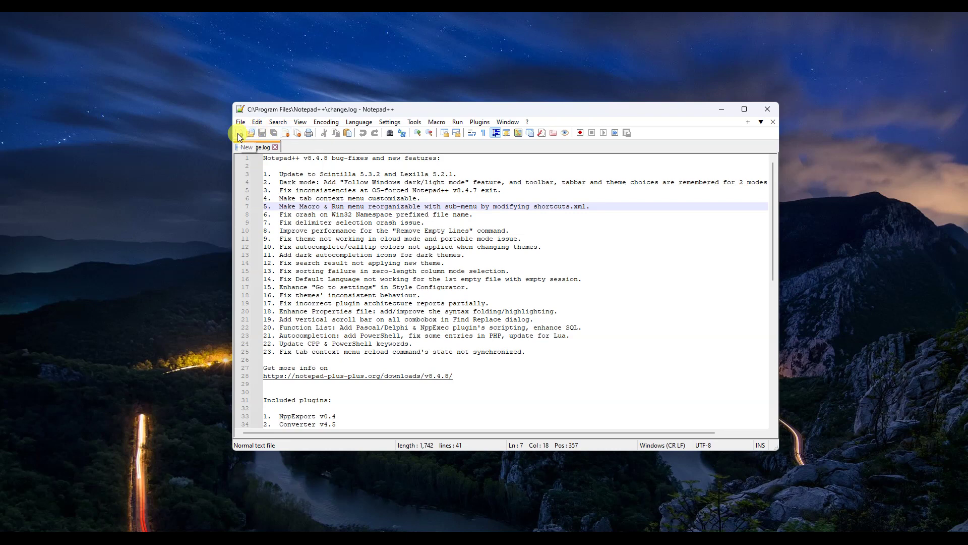
- Create a new document with a PHP block containing the comment "Template Name: demo" and the variable $age=18
click(238, 135)
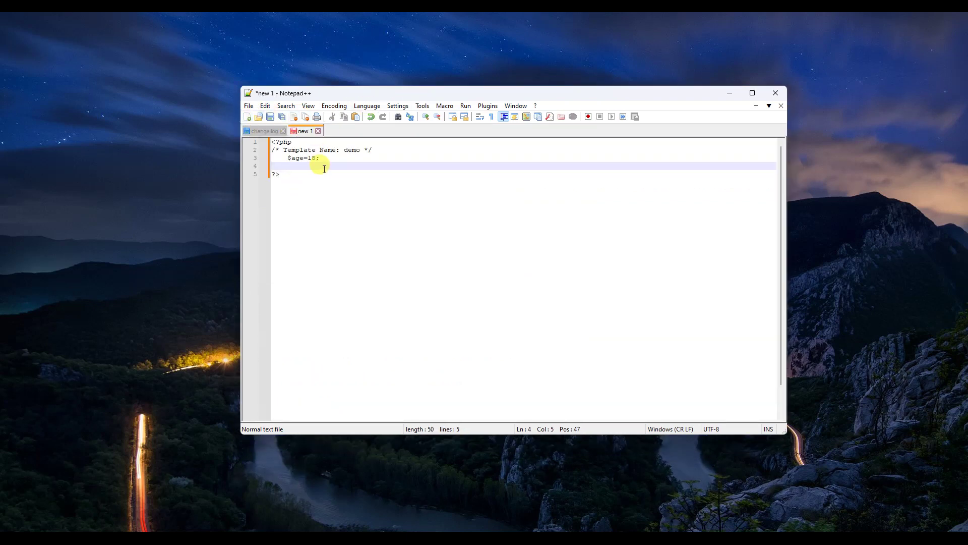
click(318, 173)
- Start saving the document under a new name in the Music folder and enter "demo.php" in quotes as file name
click(249, 105)
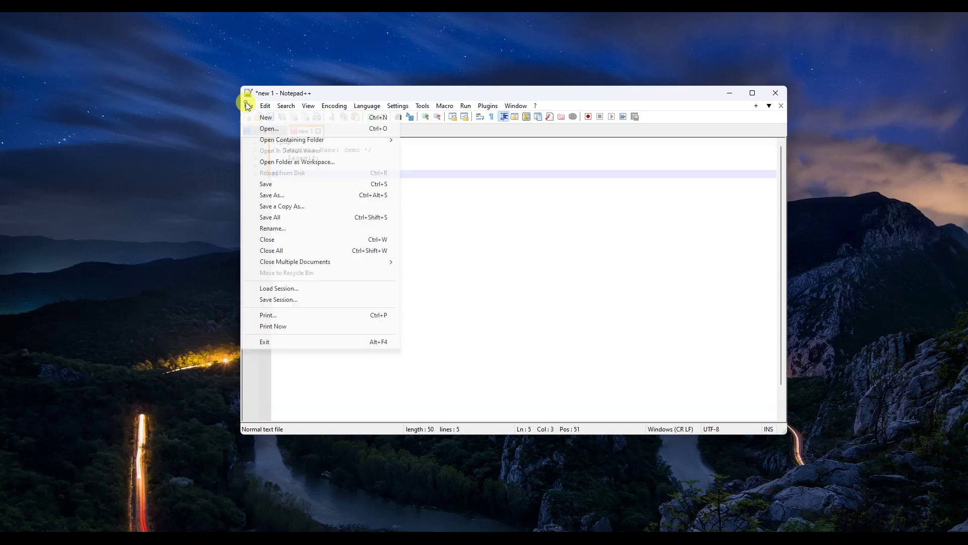
click(270, 195)
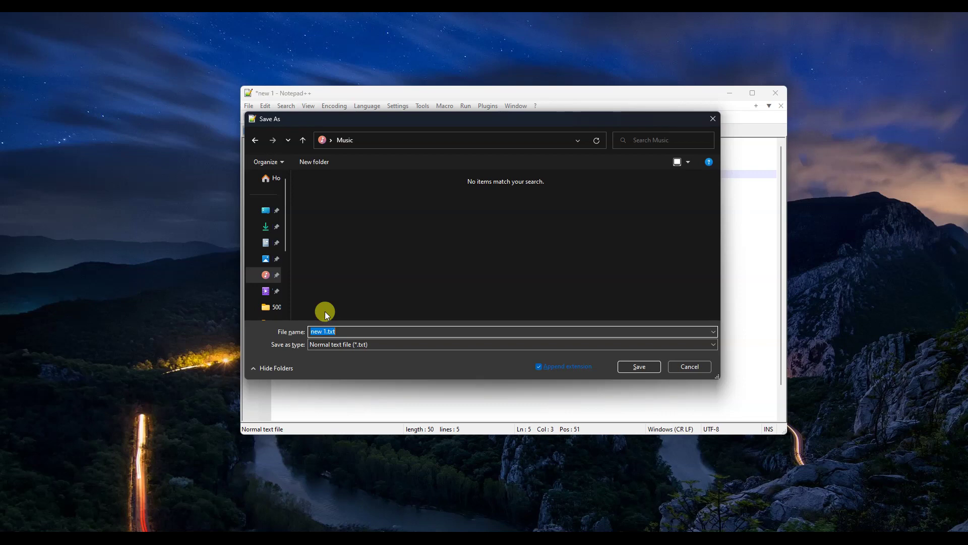
text("demo.php")
key(ctrl+a)
- Look through the available file types for the PHP Hypertext Preprocessor format, keeping the Normal text file type
click(346, 346)
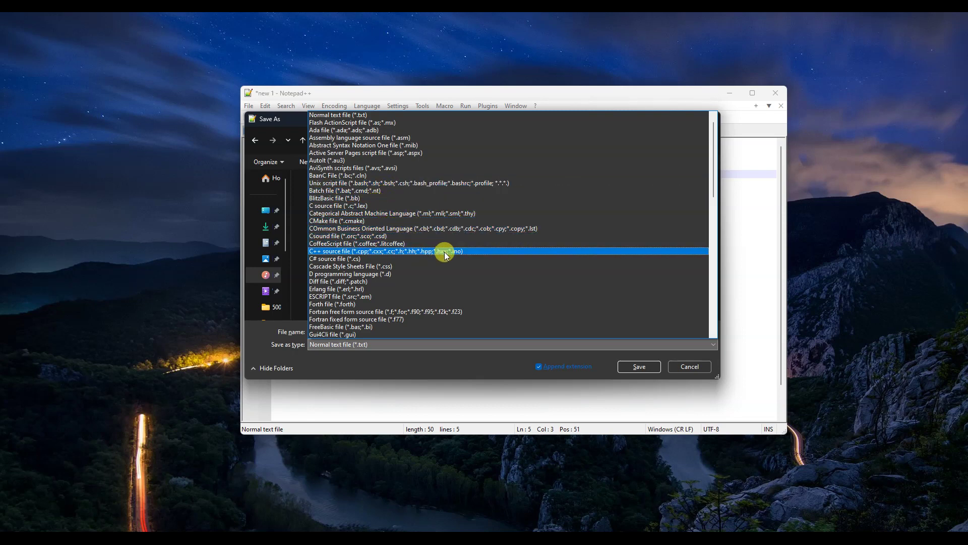
scroll(379, 267, down, 1)
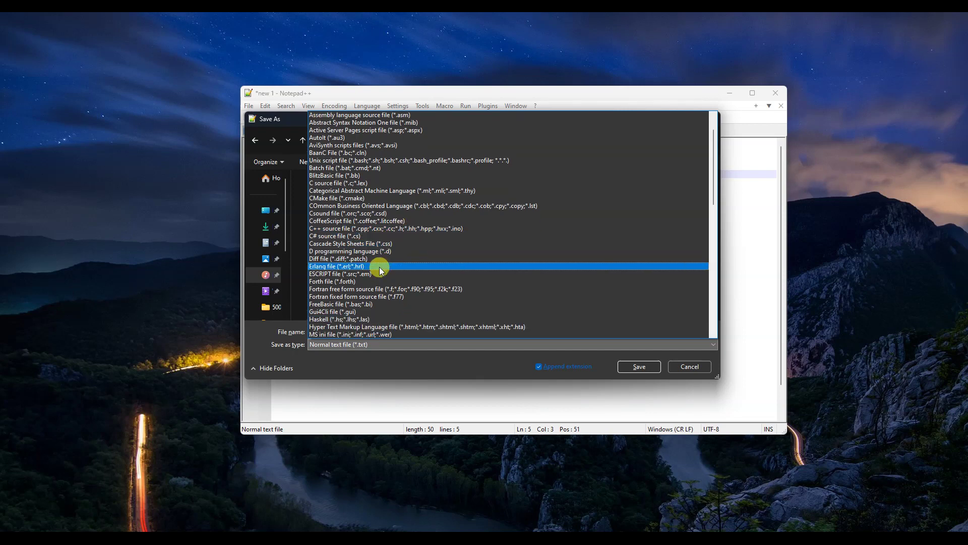
scroll(380, 269, down, 2)
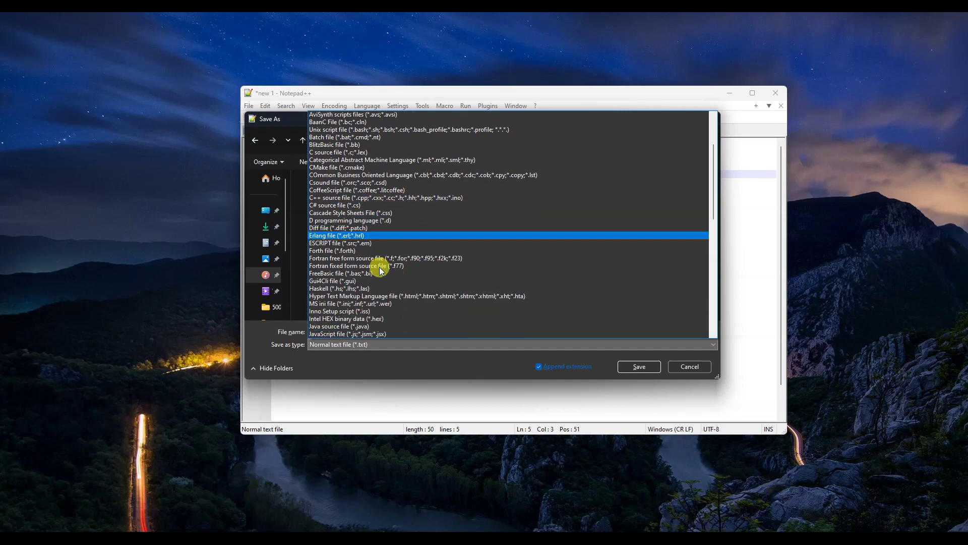
scroll(380, 271, down, 3)
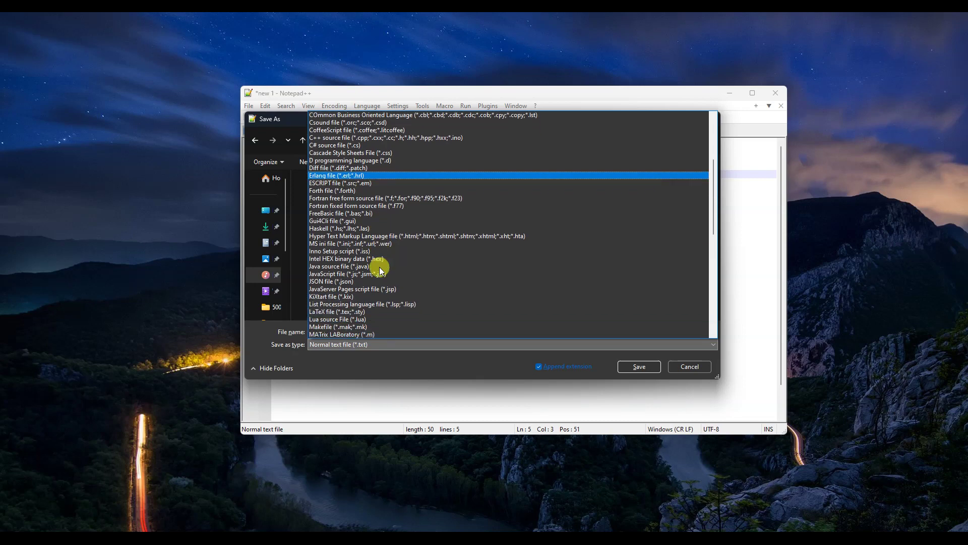
scroll(380, 271, down, 1)
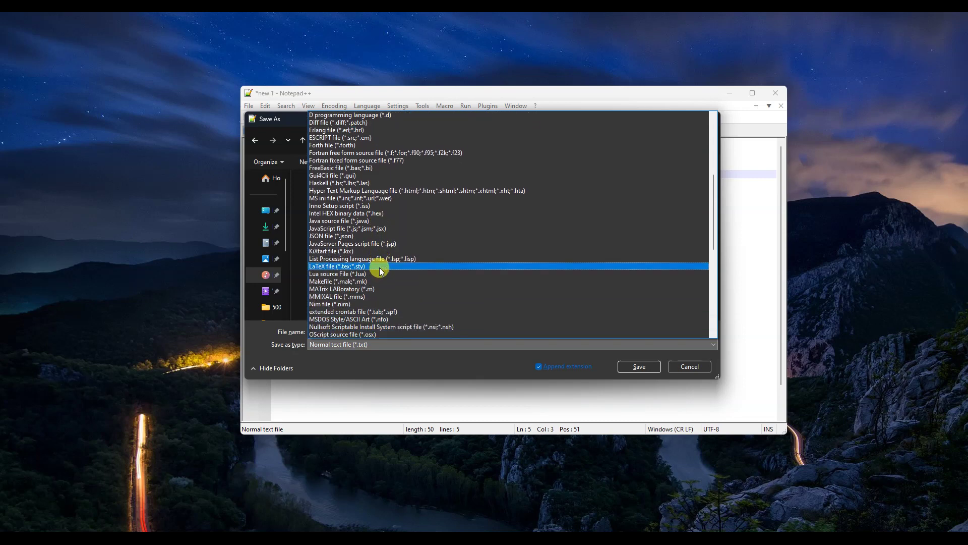
scroll(380, 271, down, 1)
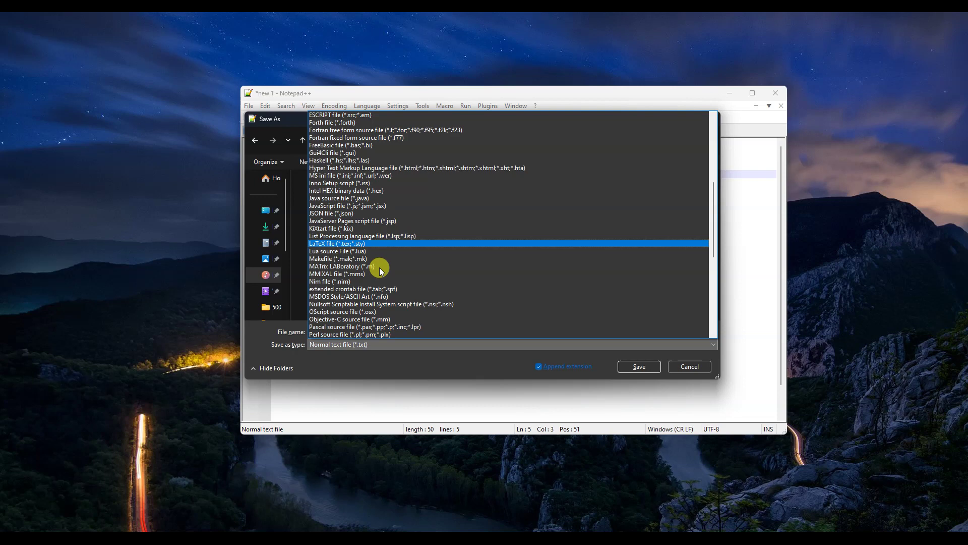
scroll(380, 271, down, 1)
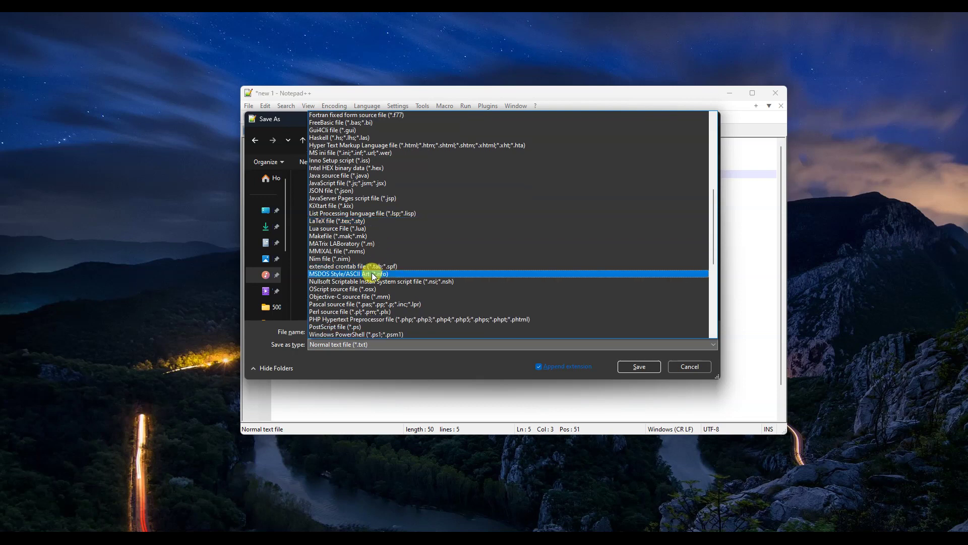
scroll(372, 272, down, 1)
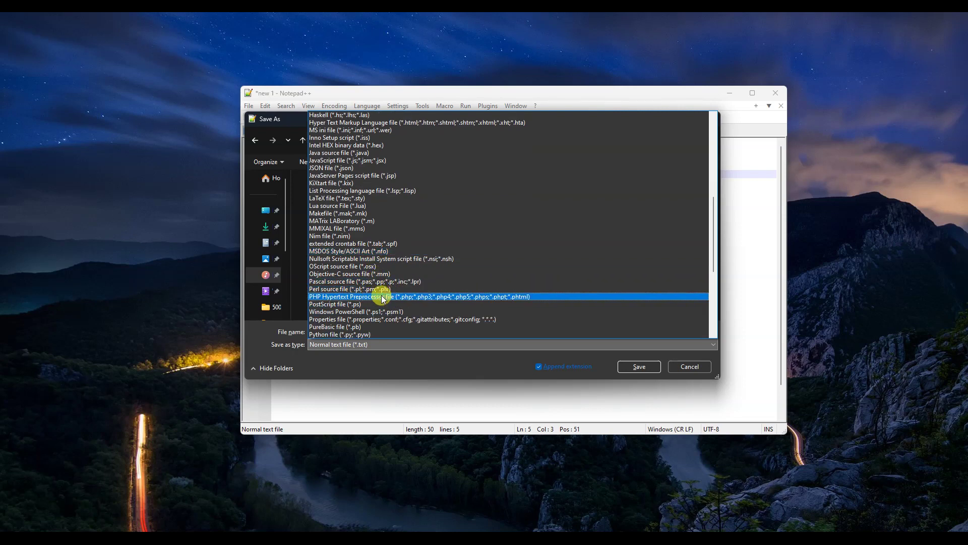
click(439, 368)
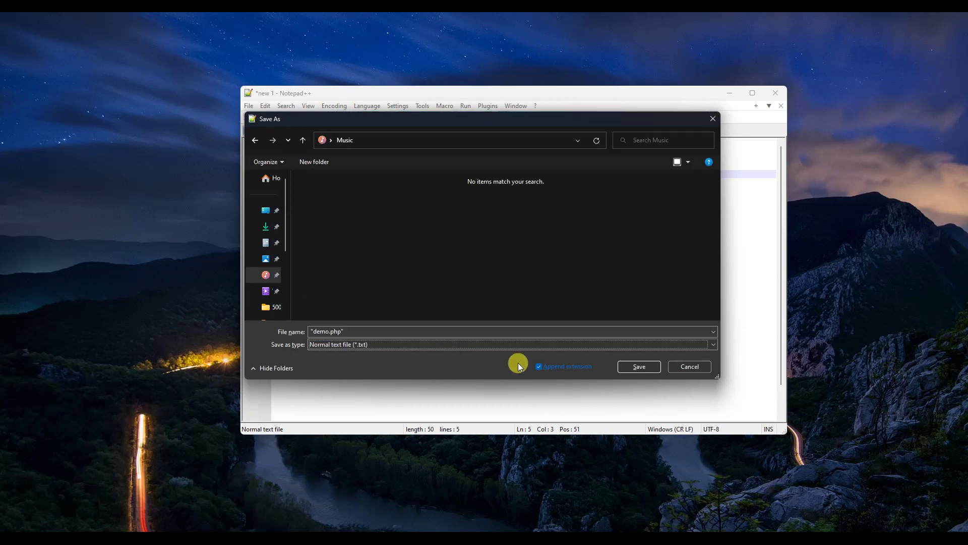
- Save demo.php in the Music folder, replacing the existing file of that name
click(640, 368)
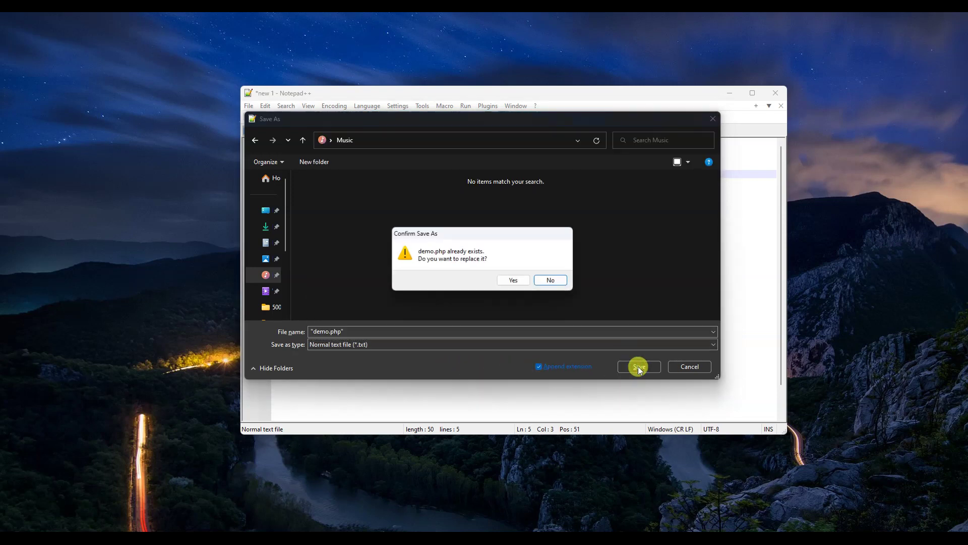
click(510, 280)
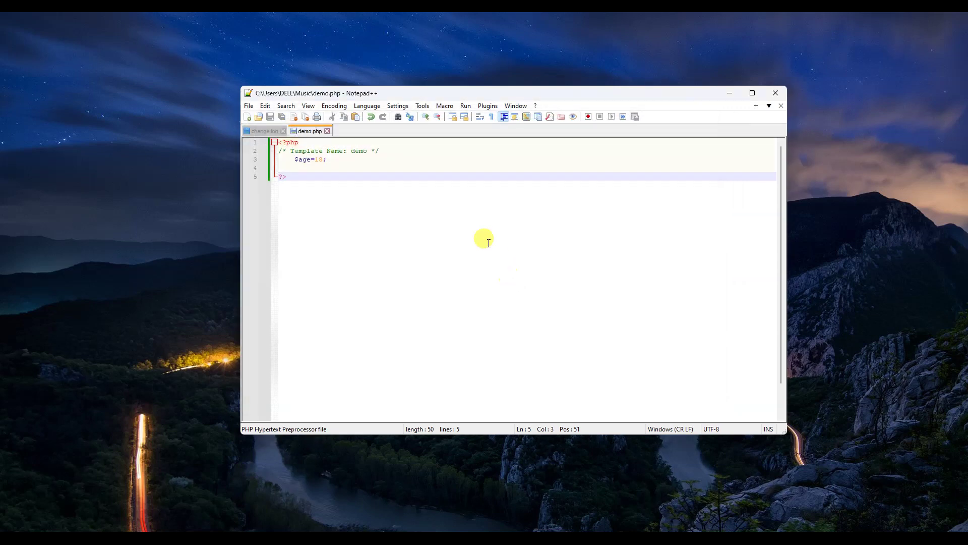
- Add an if/else block to demo.php that tests $age>=18 and echoes whether the person is eligible for giving the vote
drag(329, 94, 340, 118)
click(319, 168)
click(337, 183)
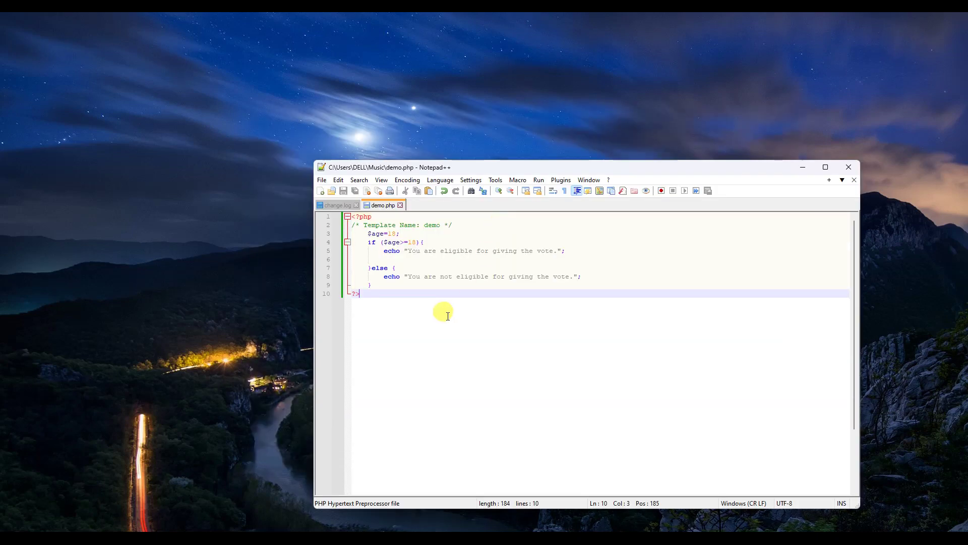
drag(443, 313, 349, 216)
click(406, 293)
- Save the extended script as demo.php in the Music folder, overwriting the existing file
click(322, 180)
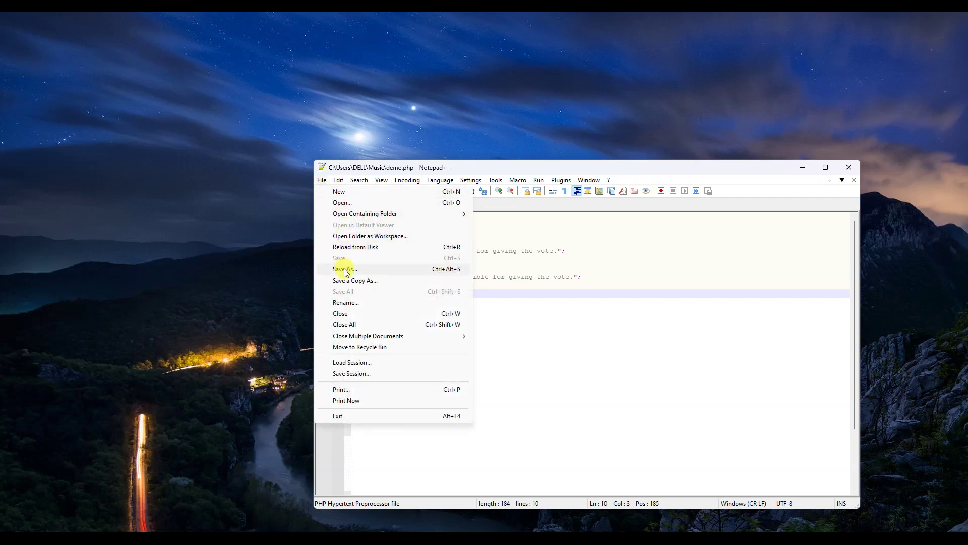
click(534, 300)
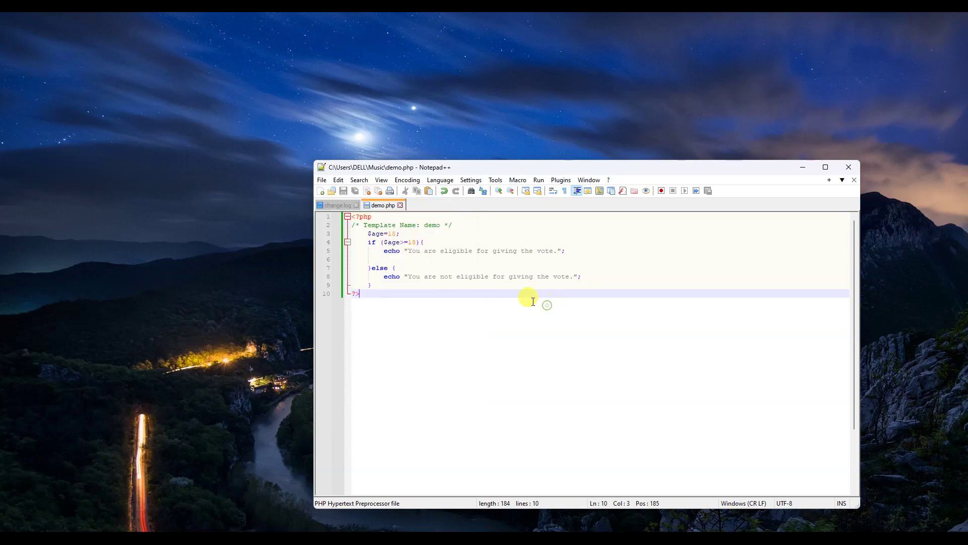
click(322, 181)
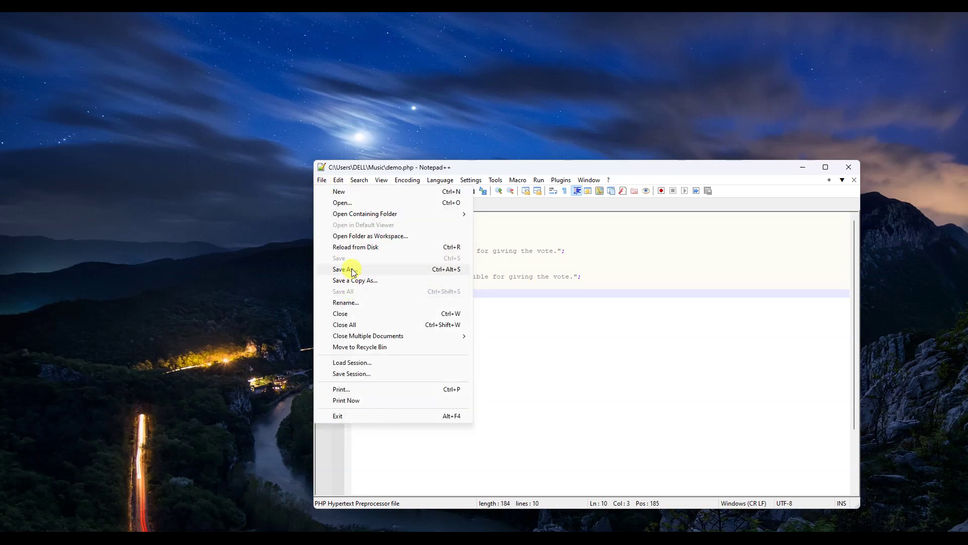
click(343, 269)
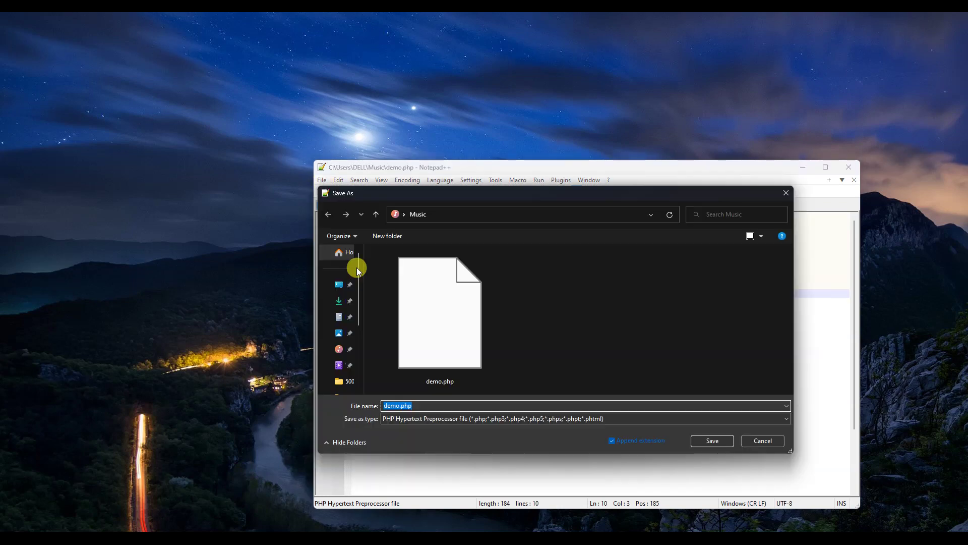
click(434, 334)
click(713, 442)
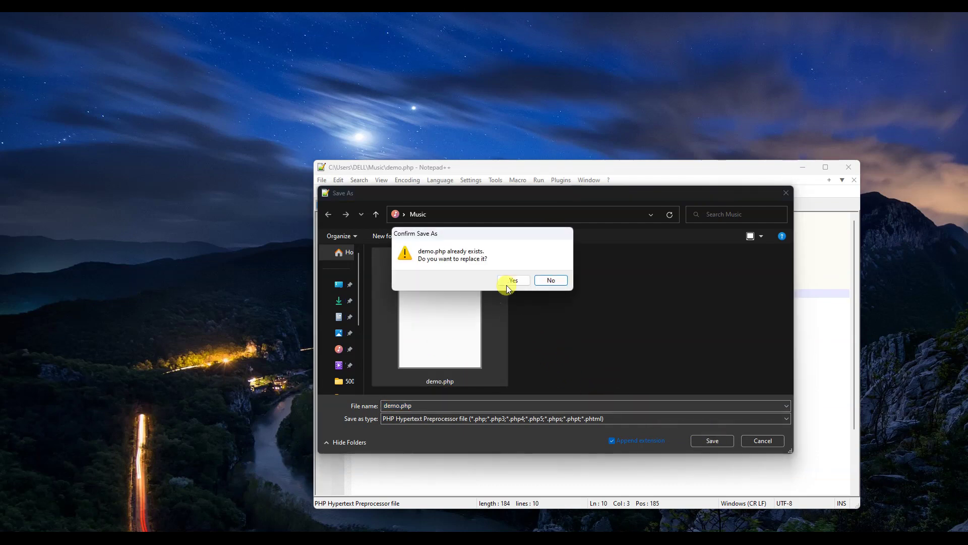
click(504, 279)
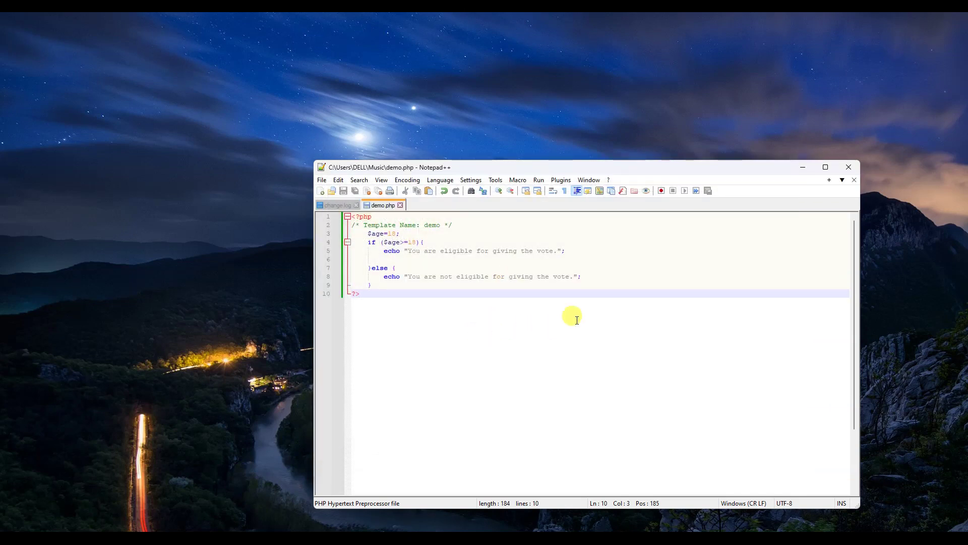
- Minimize the editor and retry loading the WordPress admin page on localhost in Firefox
click(803, 166)
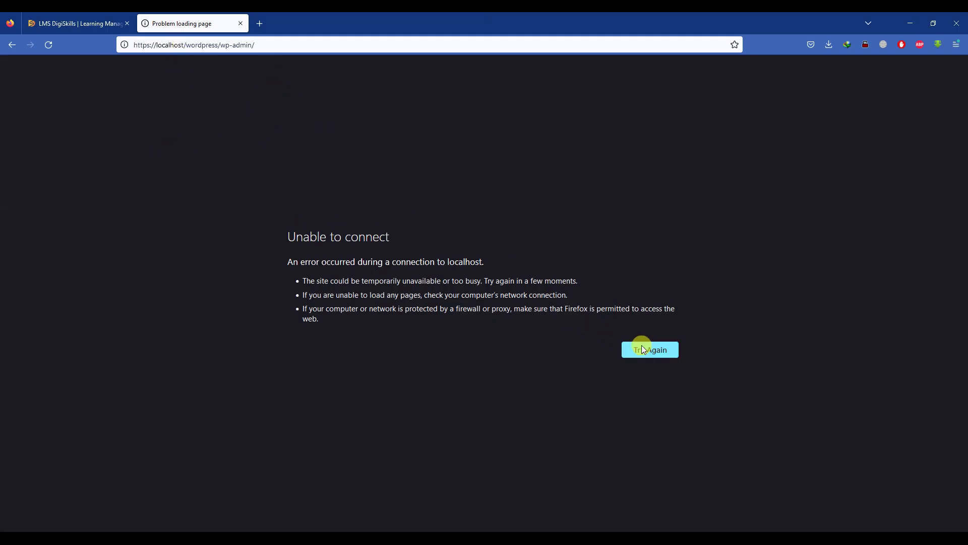
click(643, 349)
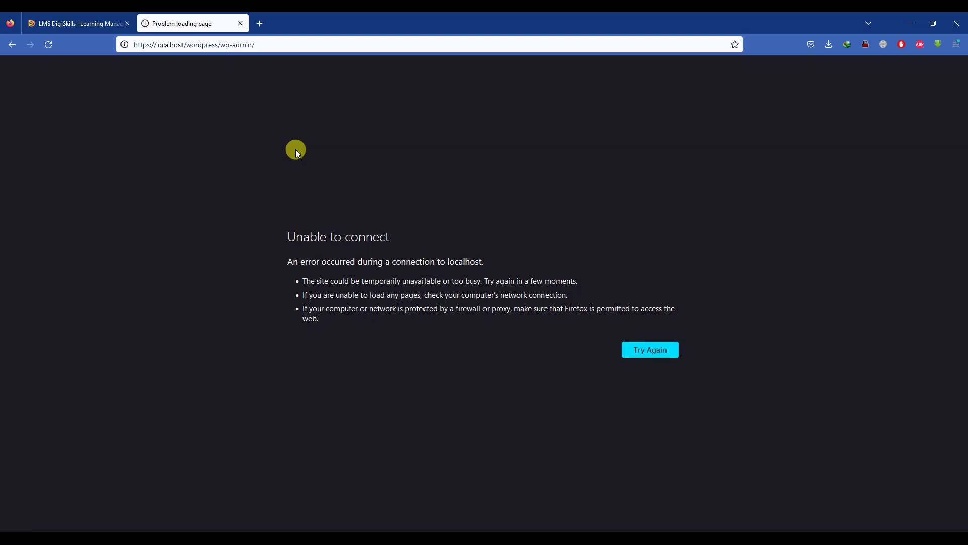
drag(283, 233, 461, 318)
click(400, 309)
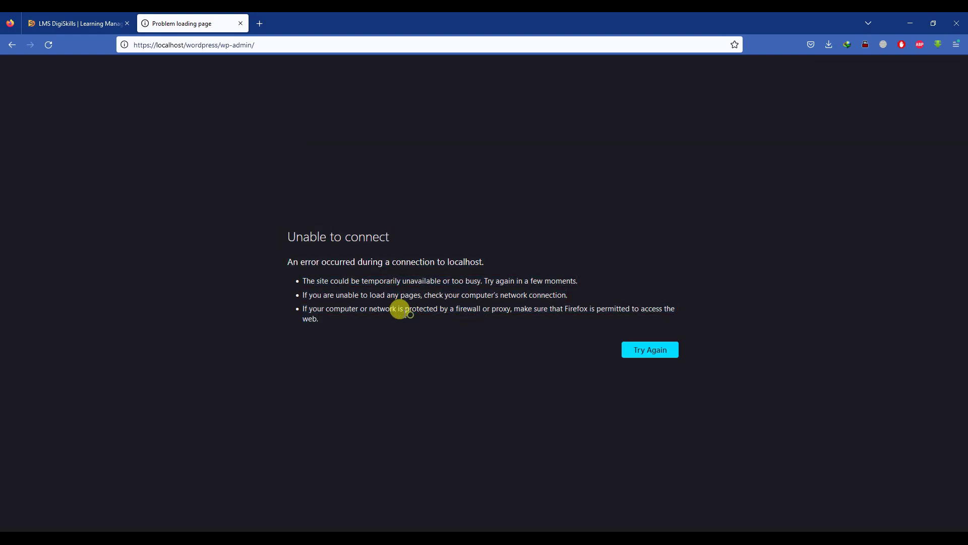
key(alt+Tab)
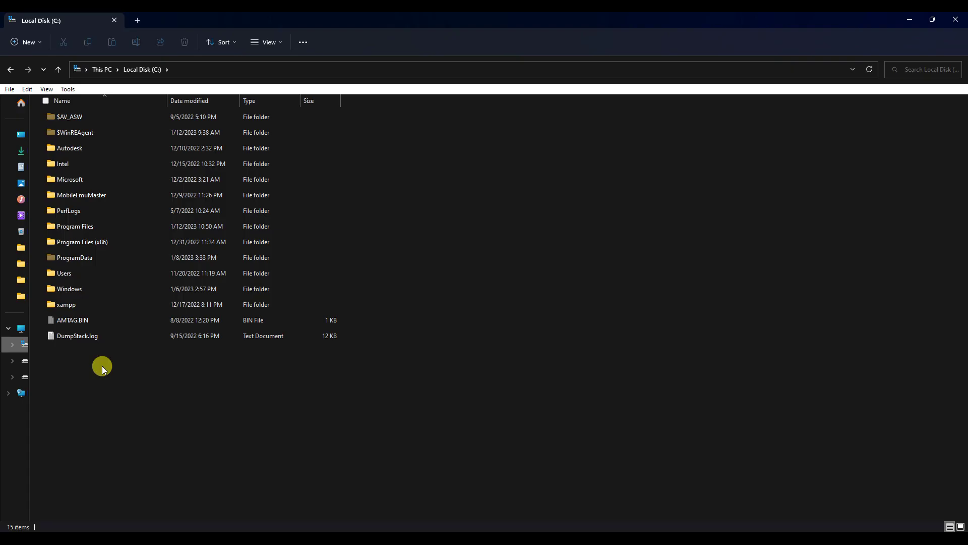
click(907, 20)
drag(283, 236, 435, 240)
click(447, 243)
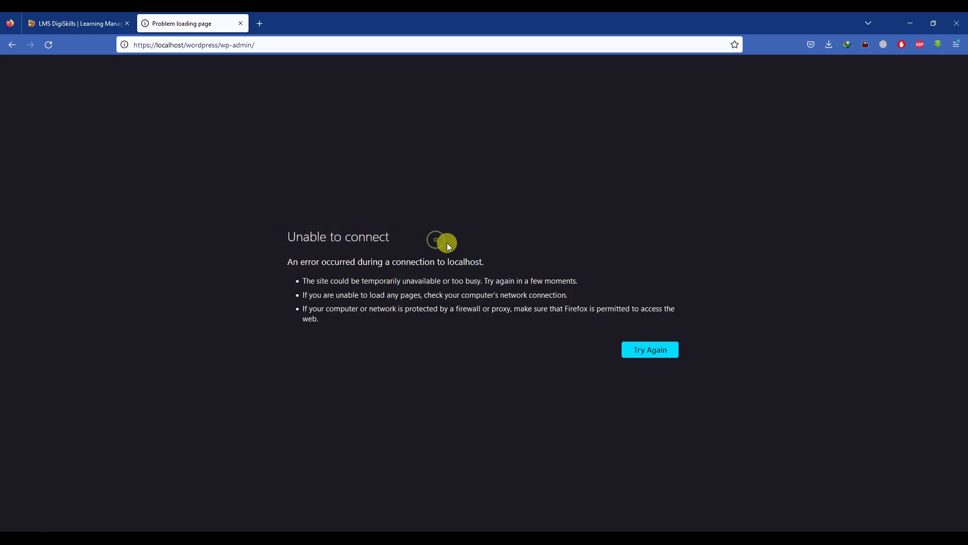
- Switch to File Explorer, launch xampp-control.exe from the C:\xampp folder, and minimize the folder window
key(alt+Tab)
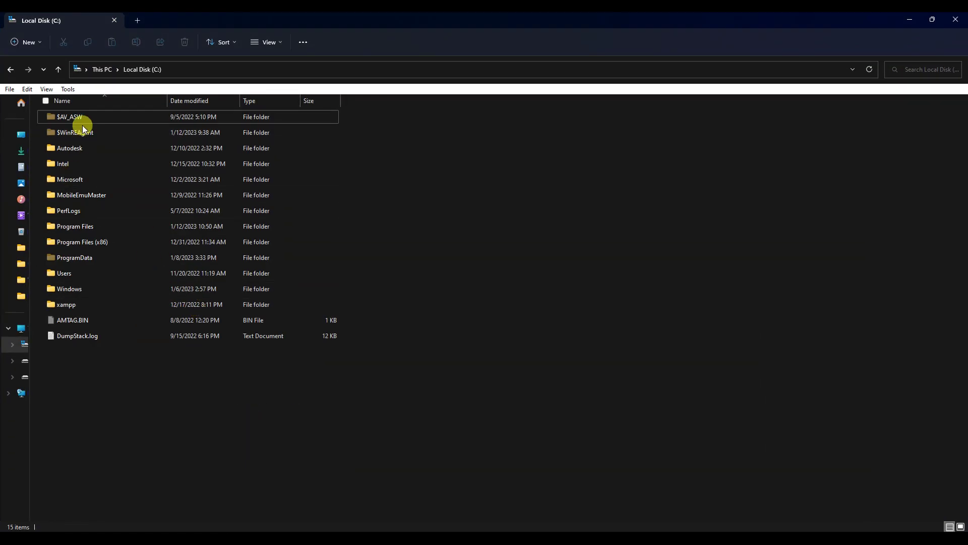
double_click(71, 304)
scroll(112, 297, down, 5)
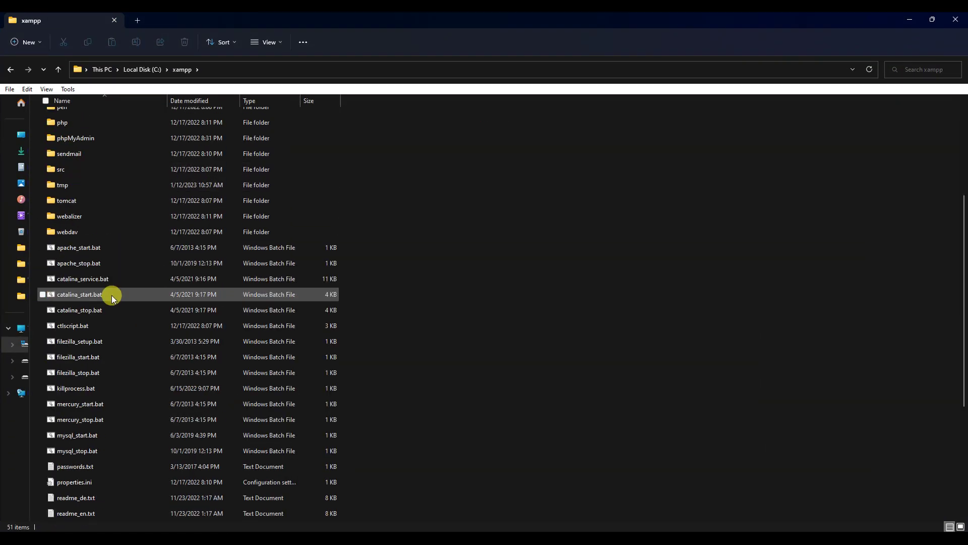
scroll(112, 297, down, 3)
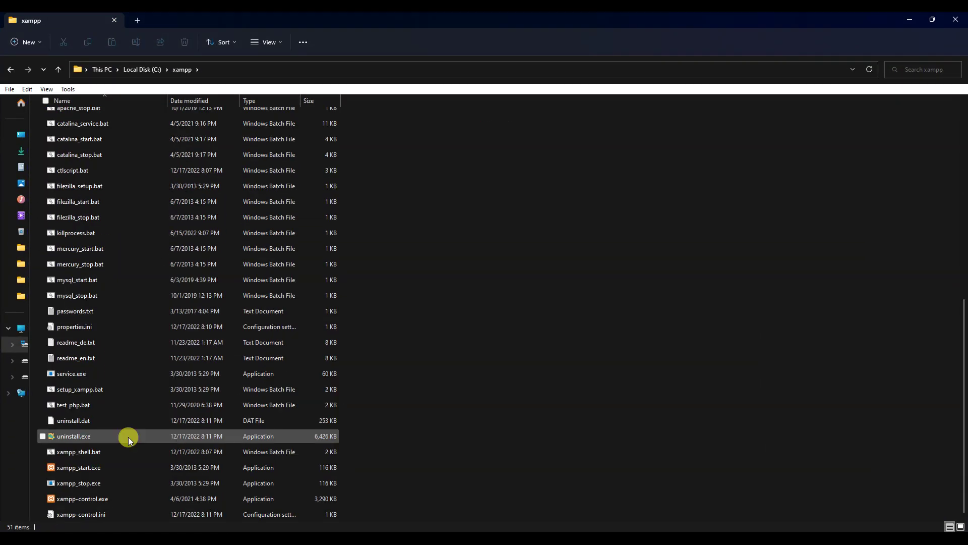
right_click(80, 499)
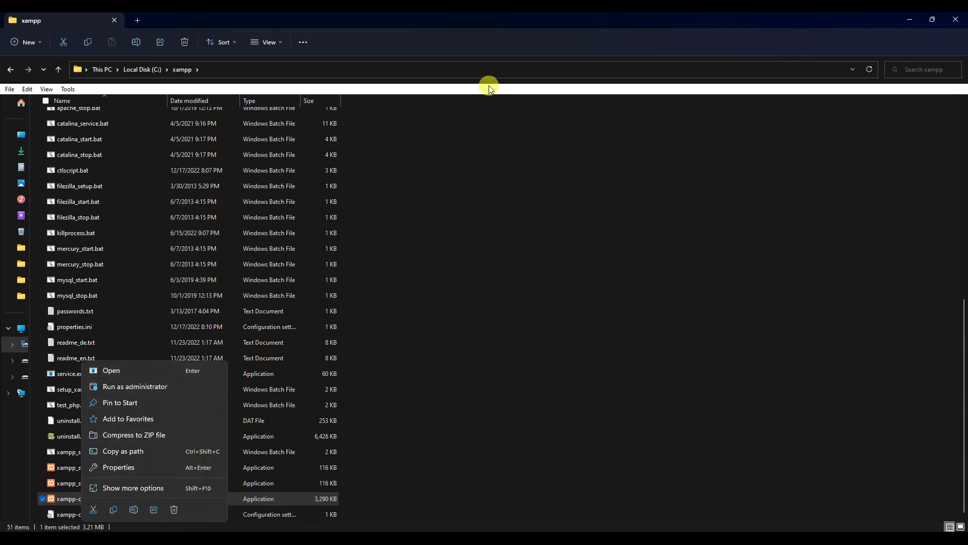
drag(423, 19, 510, 40)
scroll(446, 298, down, 2)
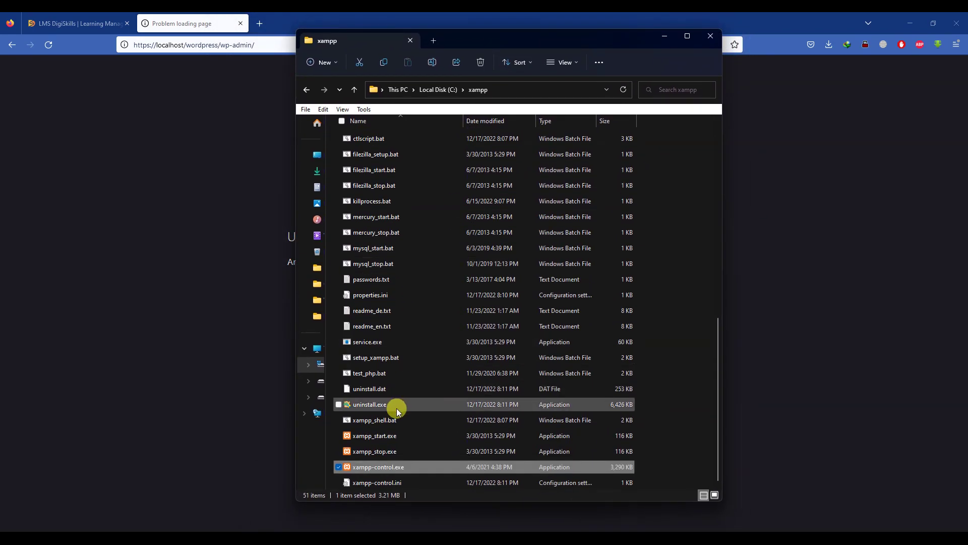
double_click(393, 467)
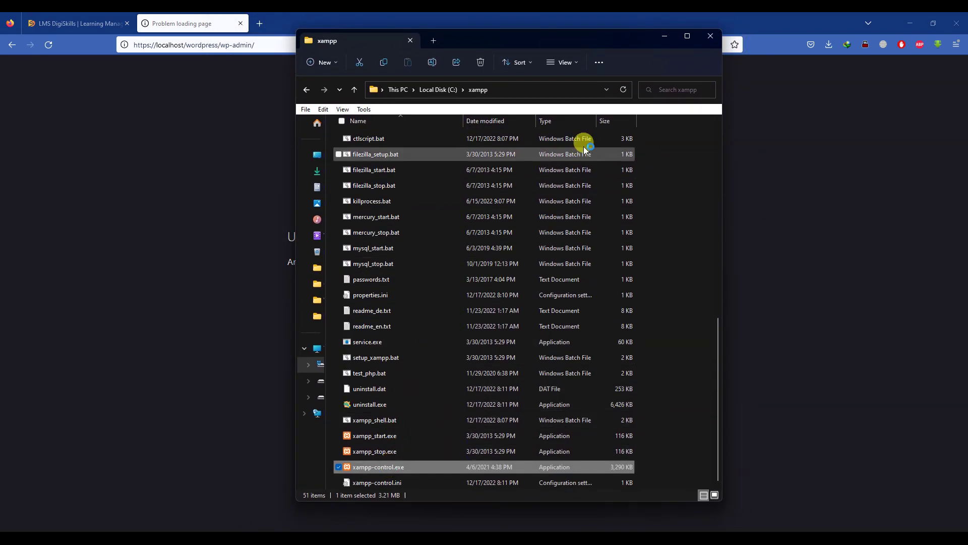
click(664, 37)
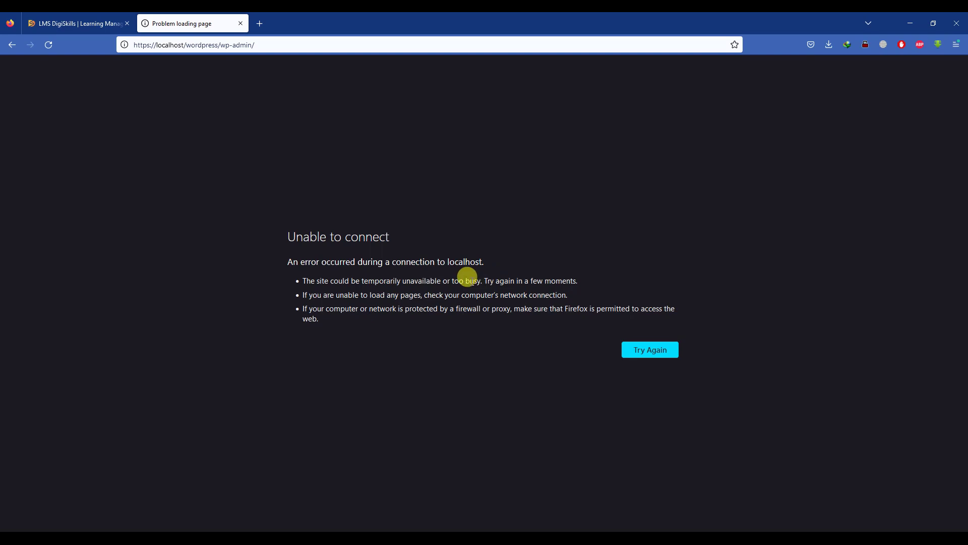
- Start the Apache and MySQL modules in the XAMPP Control Panel, then minimize it
mouse_move(644, 537)
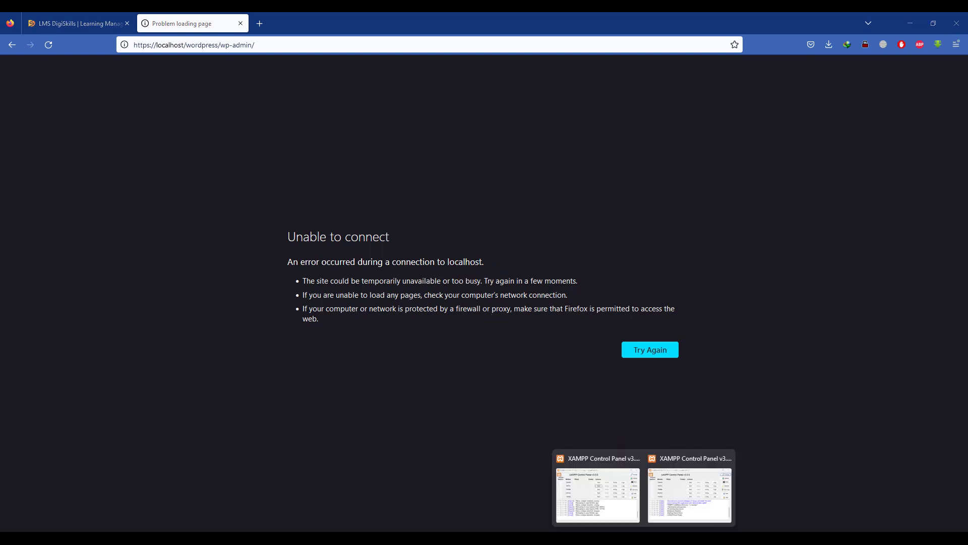
click(622, 498)
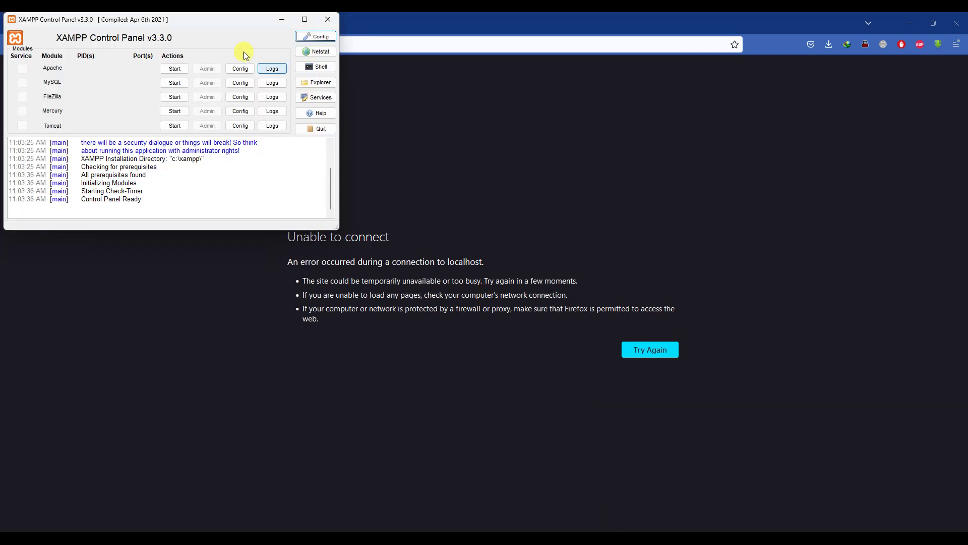
drag(171, 20, 494, 173)
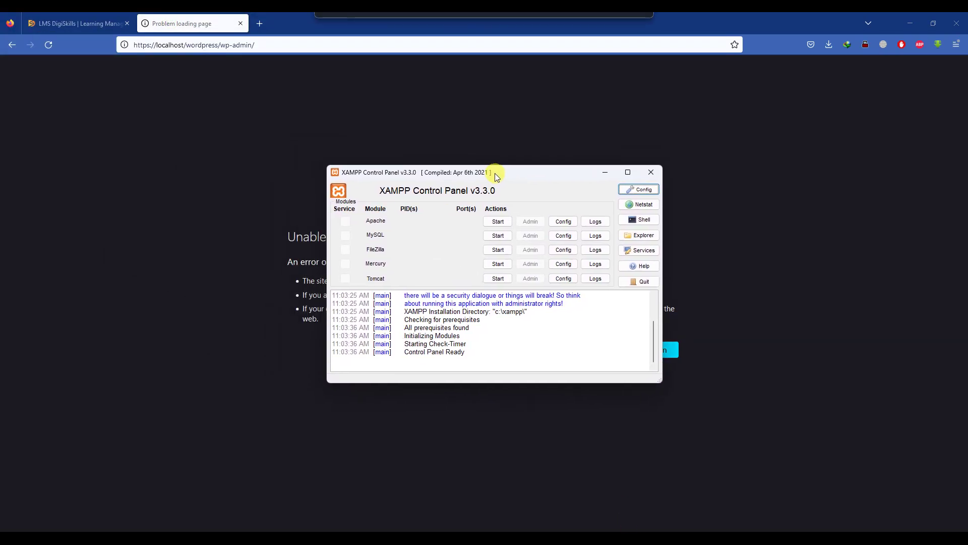
click(498, 222)
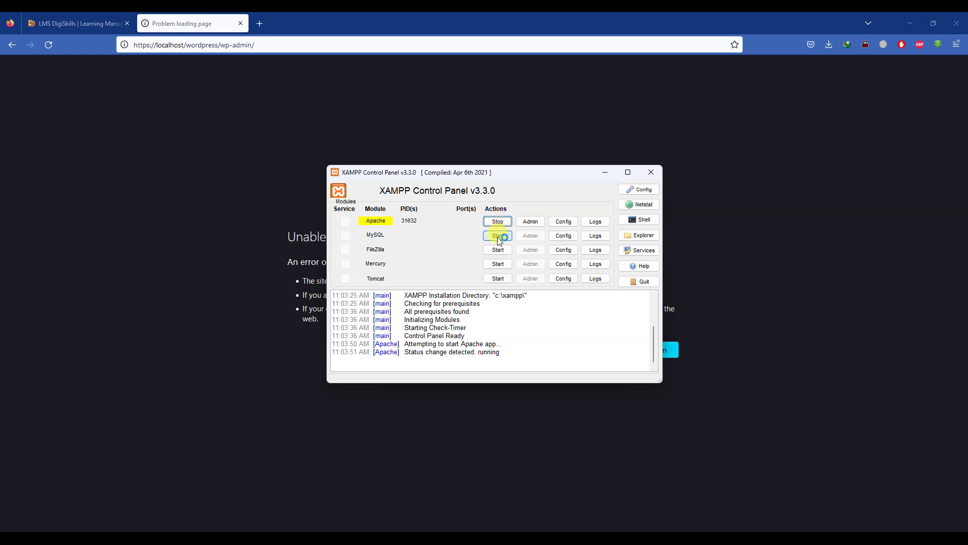
click(498, 236)
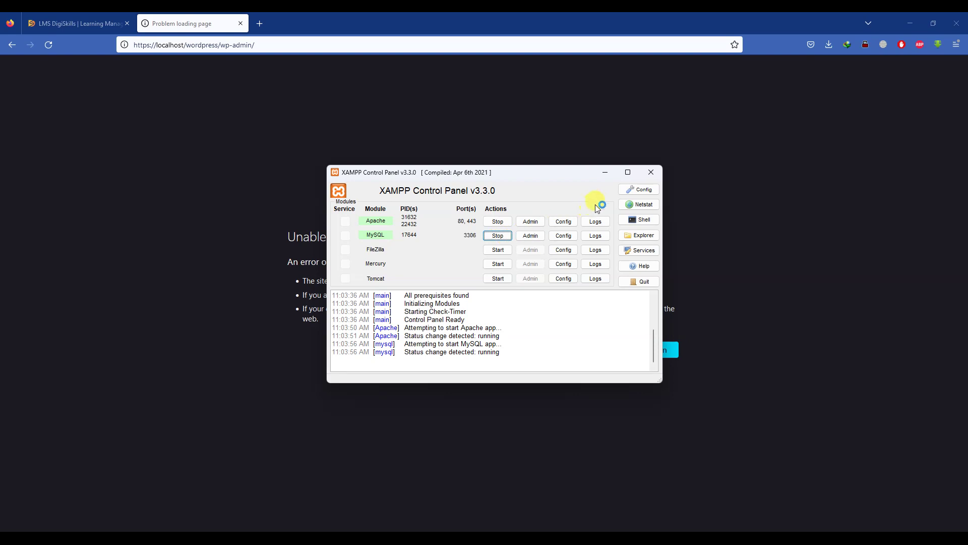
click(607, 174)
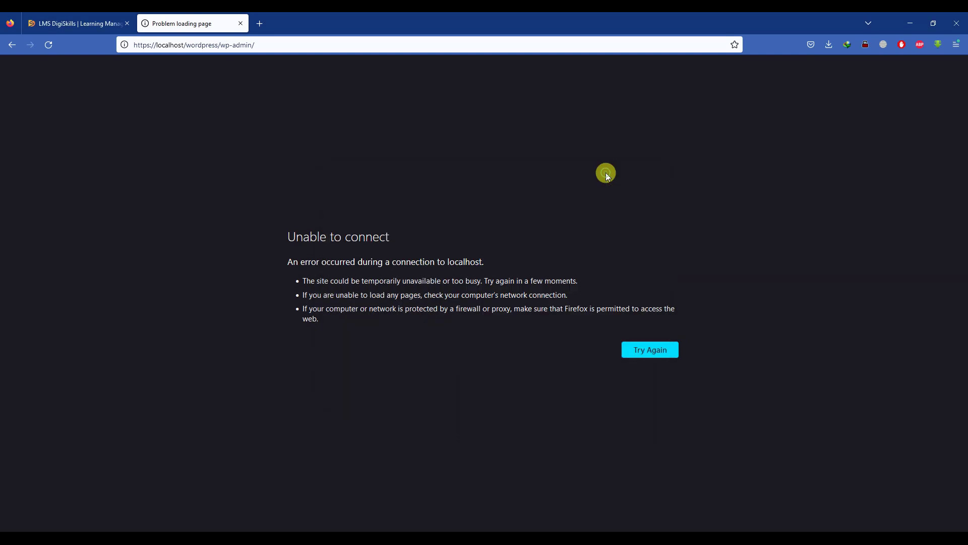
- Retry loading the WordPress admin page in Firefox and look over the dashboard
click(650, 352)
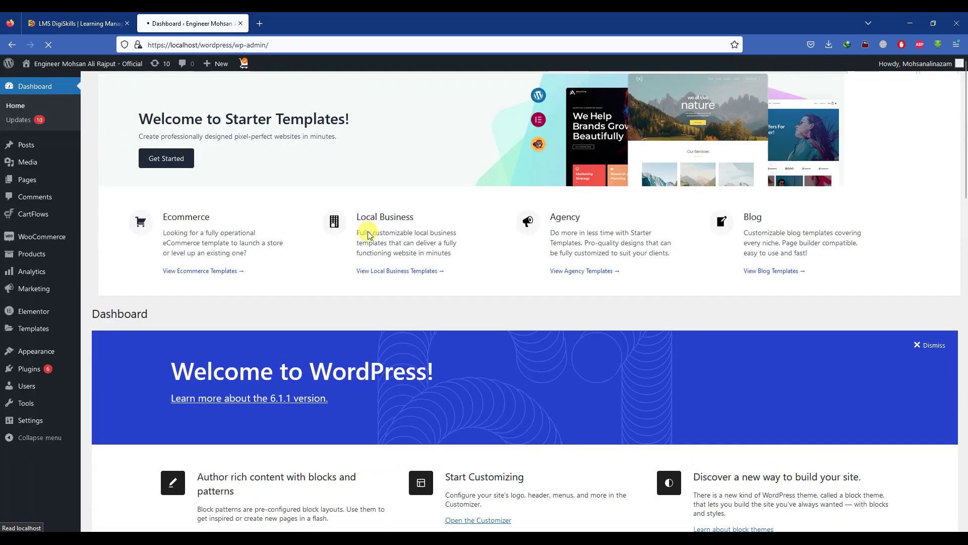
scroll(309, 211, down, 8)
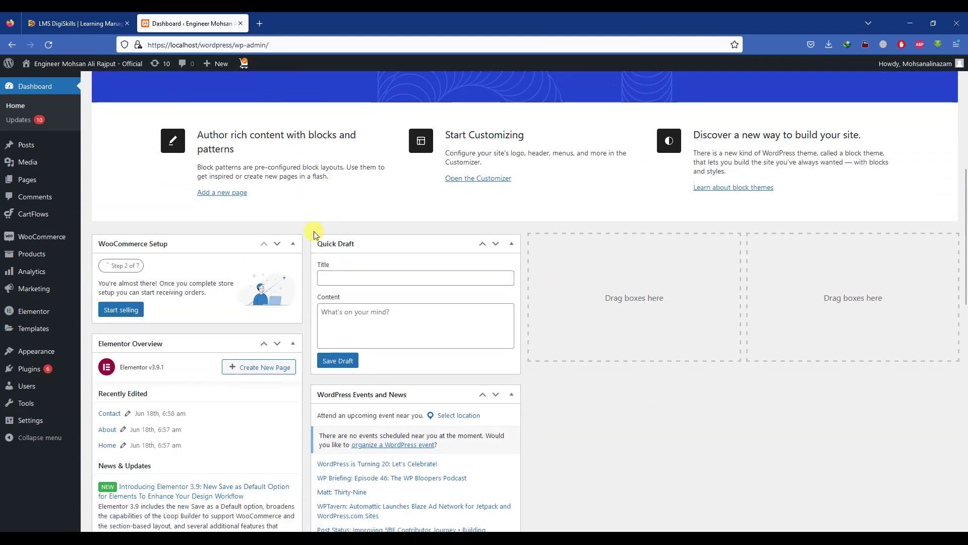
scroll(319, 271, down, 4)
scroll(317, 262, up, 12)
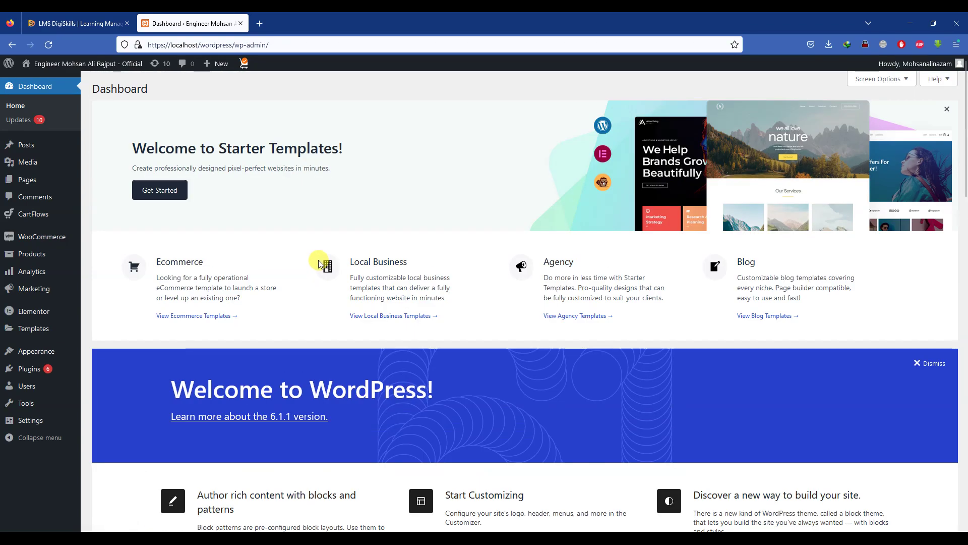
drag(94, 88, 173, 91)
click(176, 89)
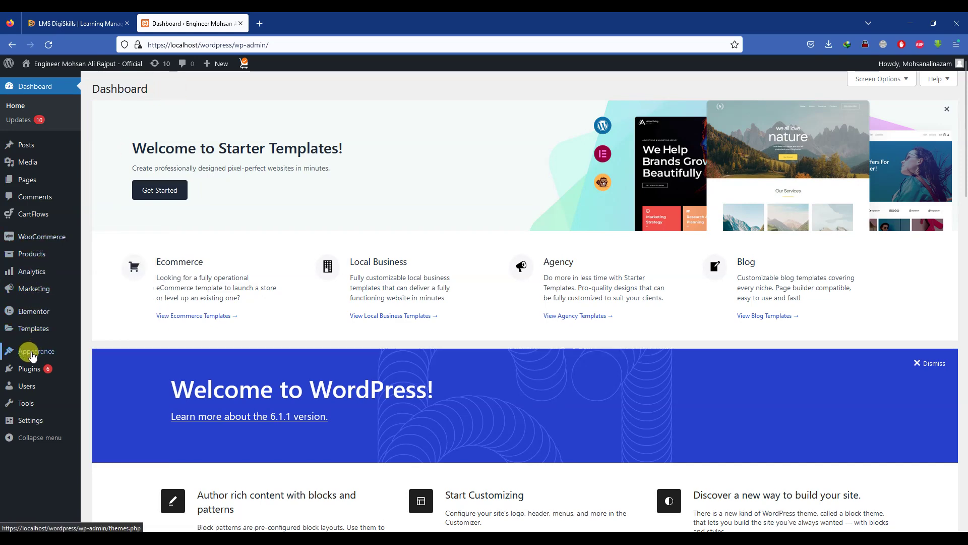
- Open the WordPress Themes page under Appearance and look through the installed themes
mouse_move(30, 352)
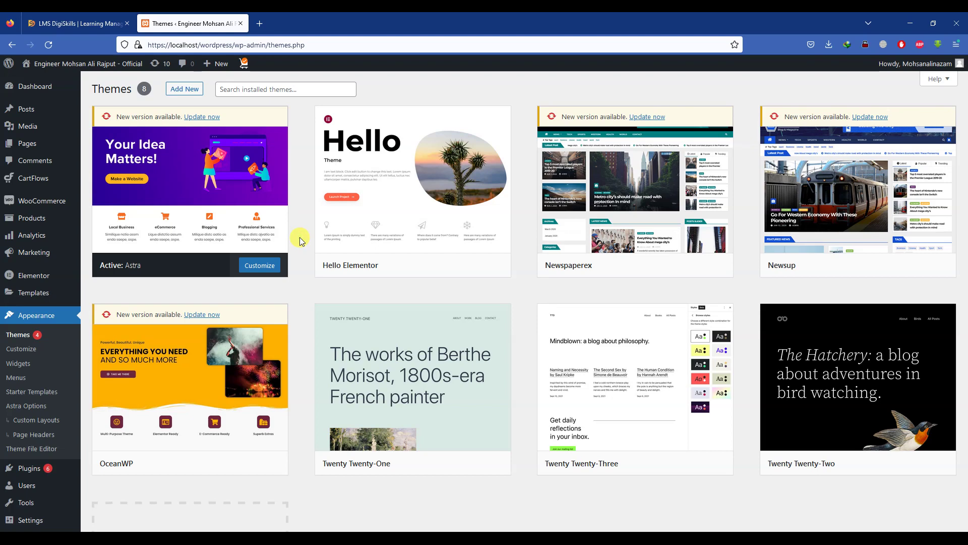
scroll(299, 241, down, 4)
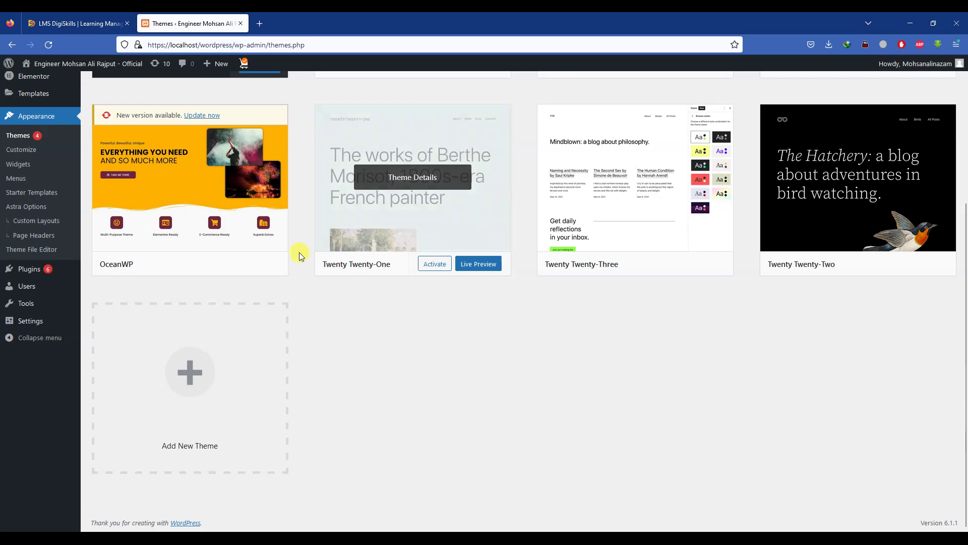
scroll(296, 253, up, 2)
scroll(294, 257, up, 3)
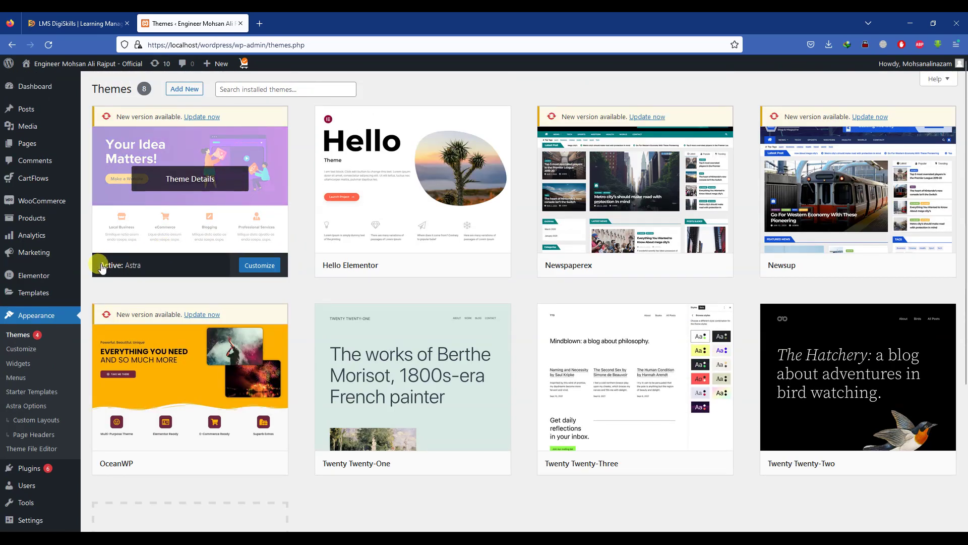
- Enlarge the themes page to 170% and open the details of the active Astra theme
key(ctrl+plus)
key(ctrl+plus)
key(ctrl+plus)
key(ctrl+plus)
key(ctrl+plus)
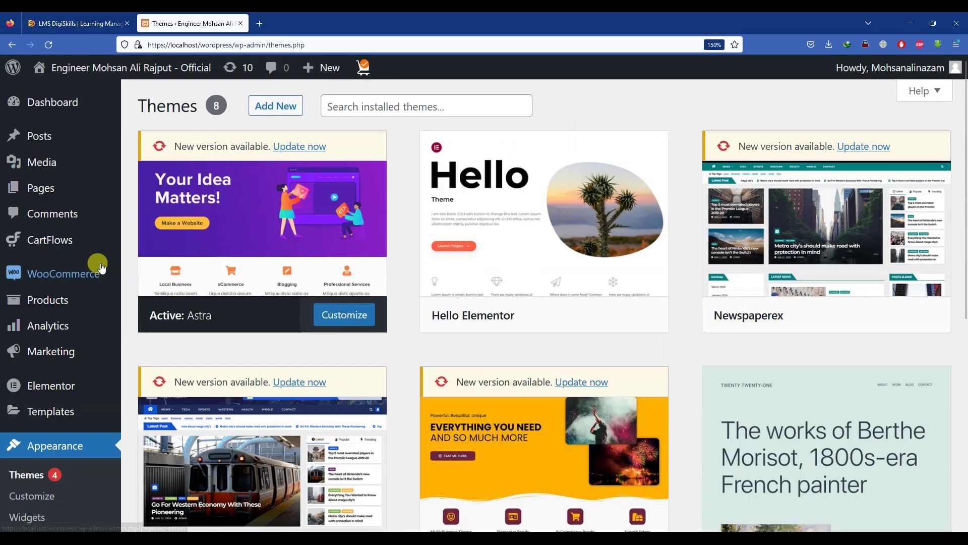
scroll(187, 278, up, 2)
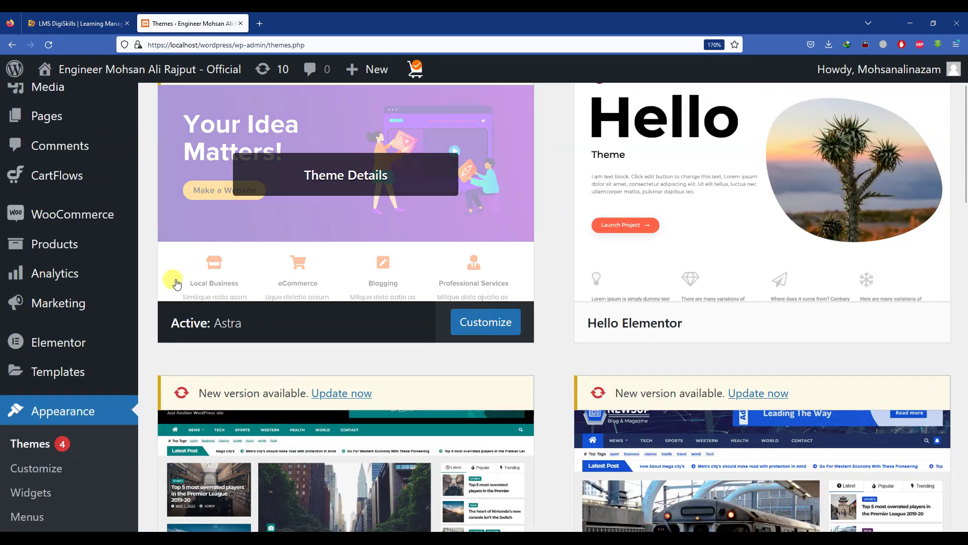
drag(170, 328, 545, 349)
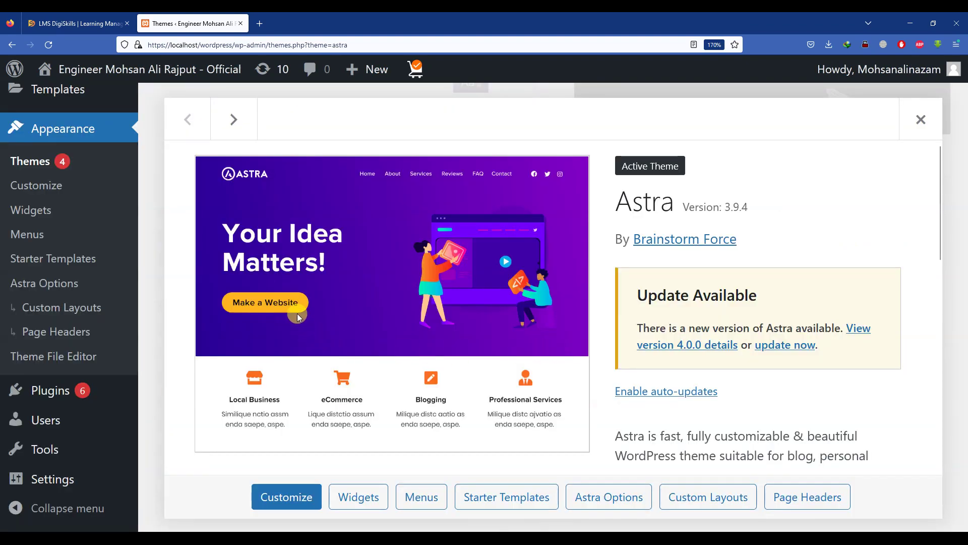
- Read the Astra theme's description at normal page zoom and return to the installed themes list
scroll(303, 317, down, 2)
key(ctrl+minus)
key(ctrl+minus)
scroll(318, 329, down, 1)
key(ctrl+minus)
key(ctrl+minus)
key(ctrl+minus)
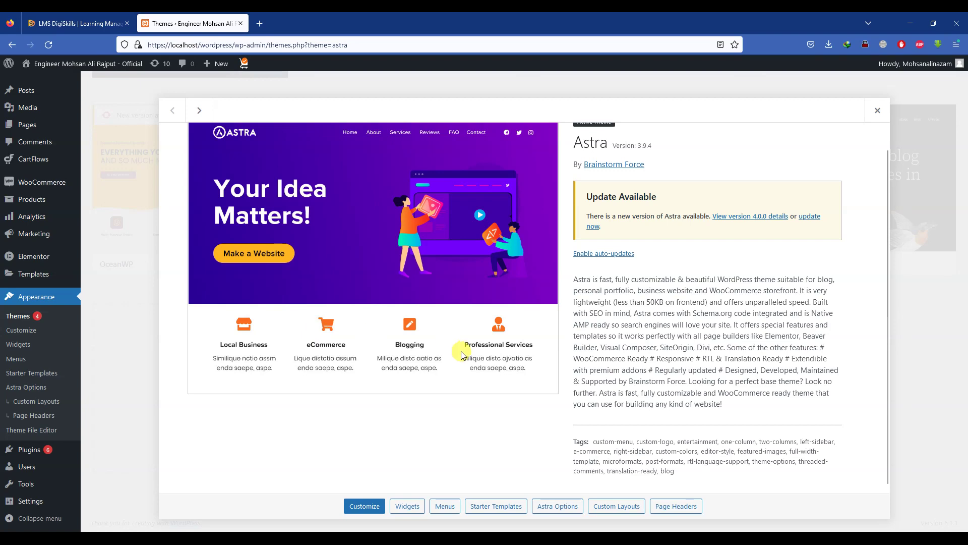
scroll(457, 348, up, 1)
click(27, 319)
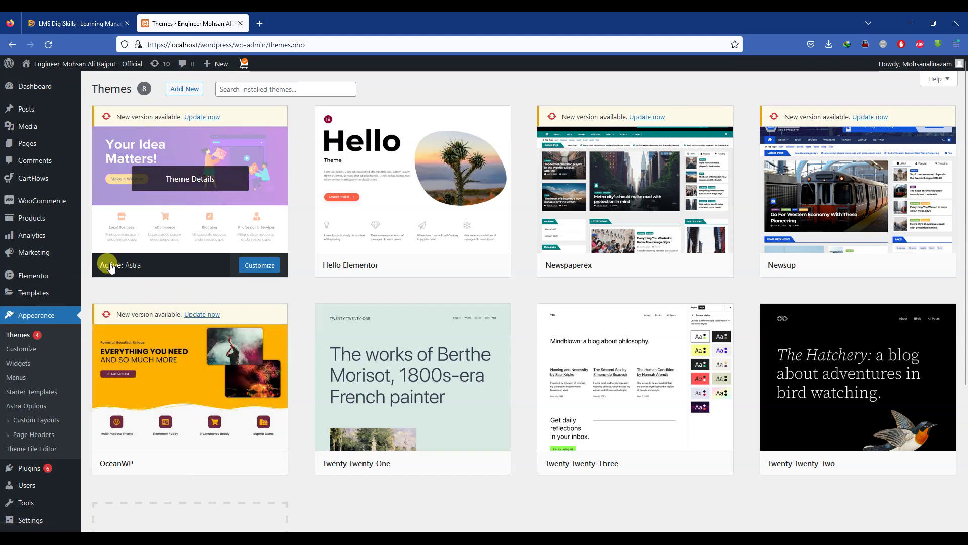
- Check the active theme label in the Astra theme's details, close them, and return to the dashboard
click(146, 272)
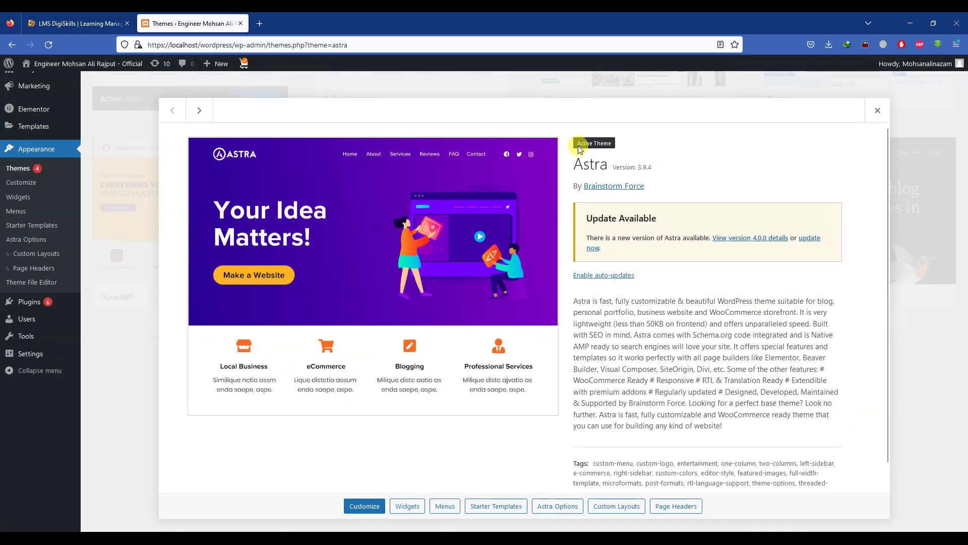
drag(646, 148, 614, 151)
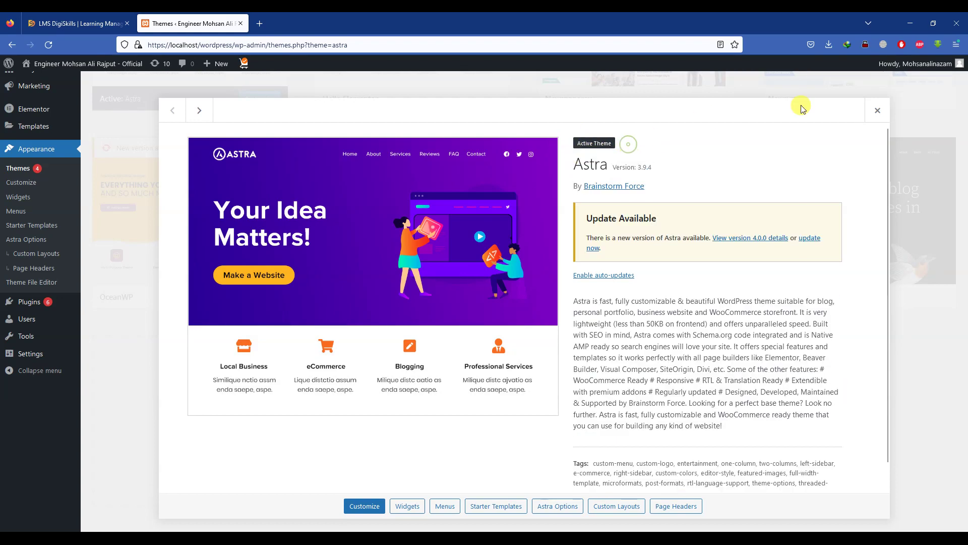
click(878, 110)
scroll(174, 245, up, 2)
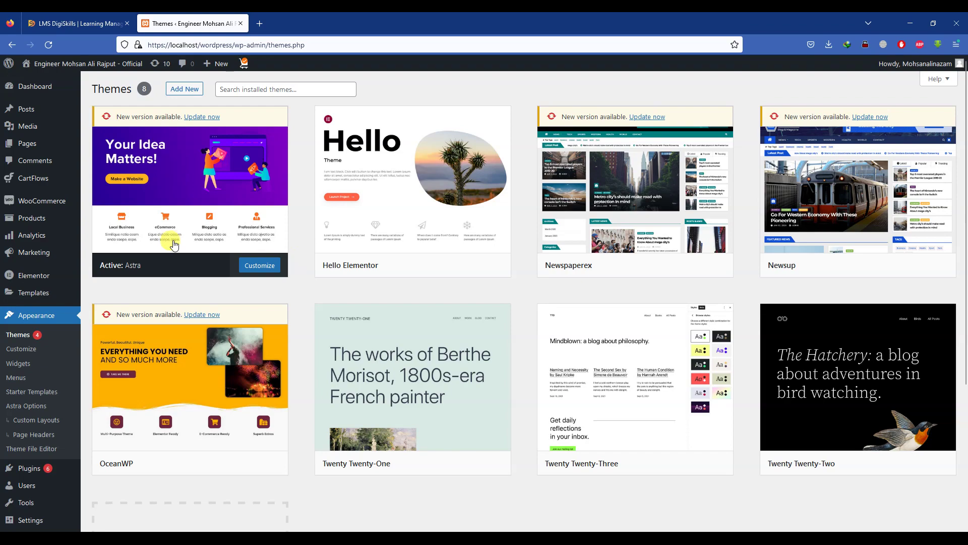
click(30, 86)
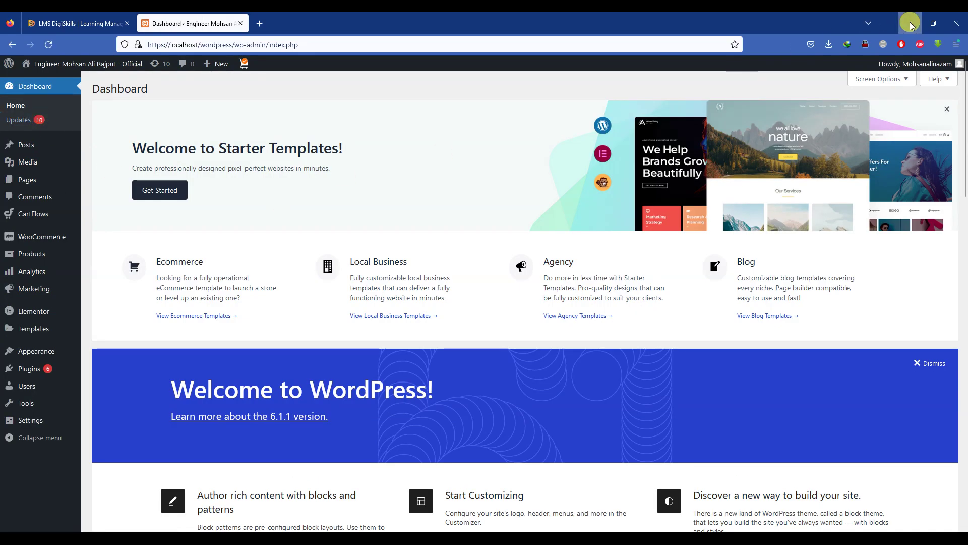
- Switch from the browser to File Explorer and copy demo.php from the Music folder
click(910, 24)
click(379, 520)
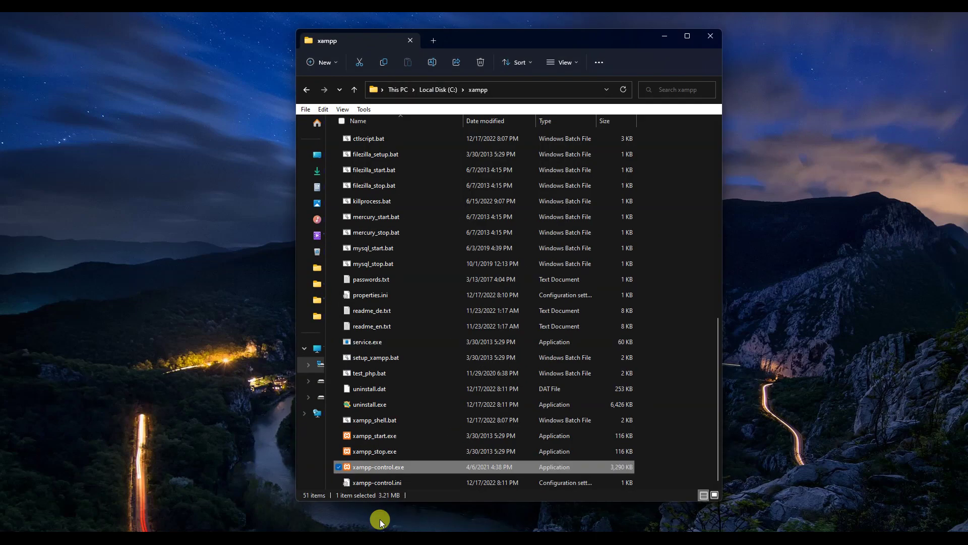
click(317, 219)
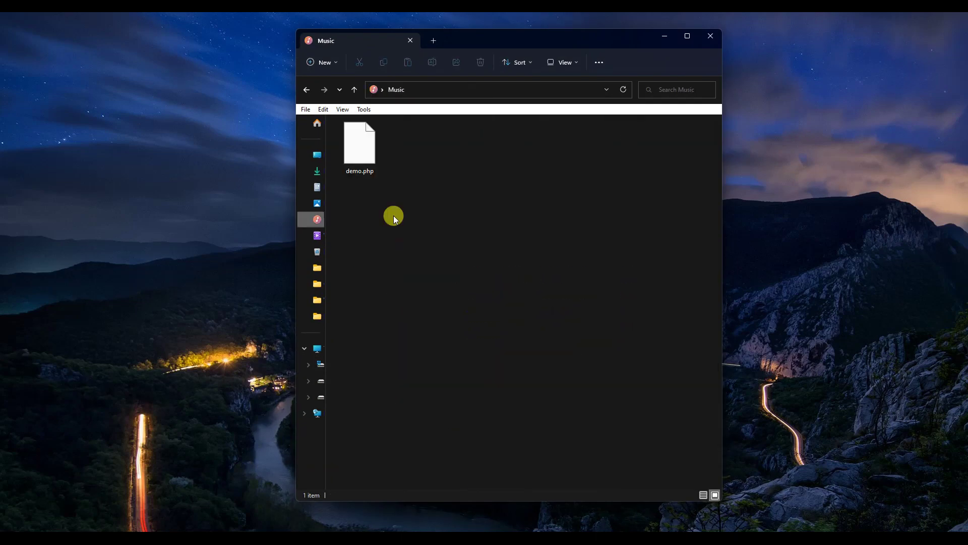
click(362, 149)
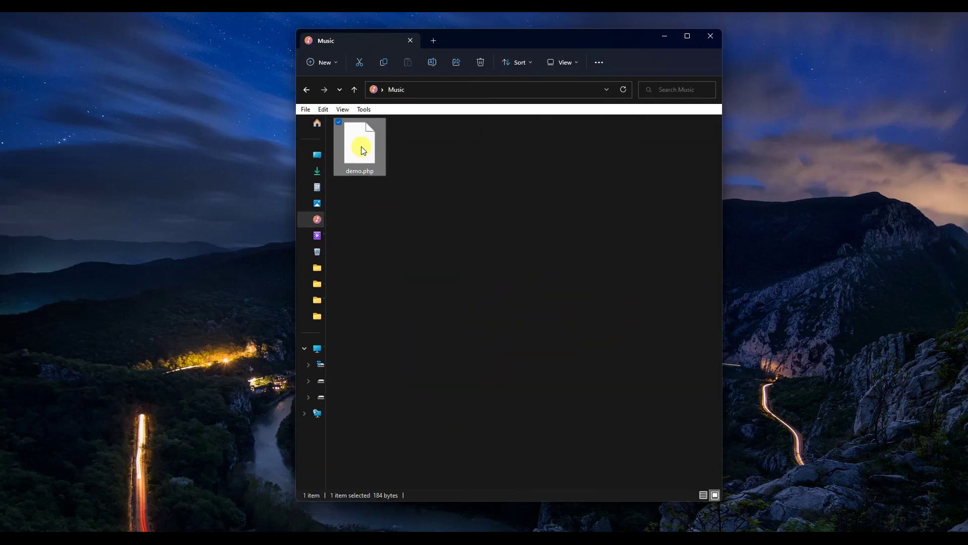
right_click(362, 147)
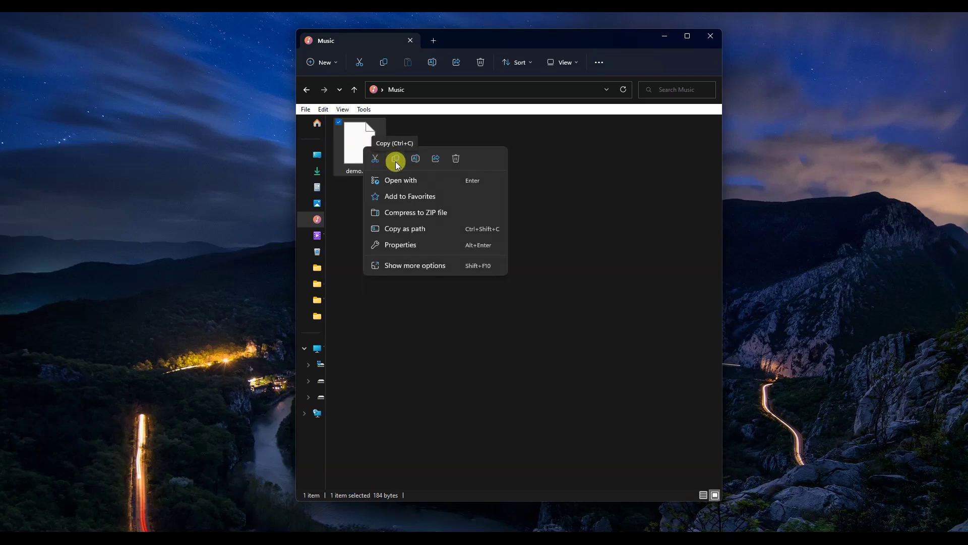
click(396, 160)
- Return to the xampp folder on drive C and display its contents as extra large icons
click(307, 90)
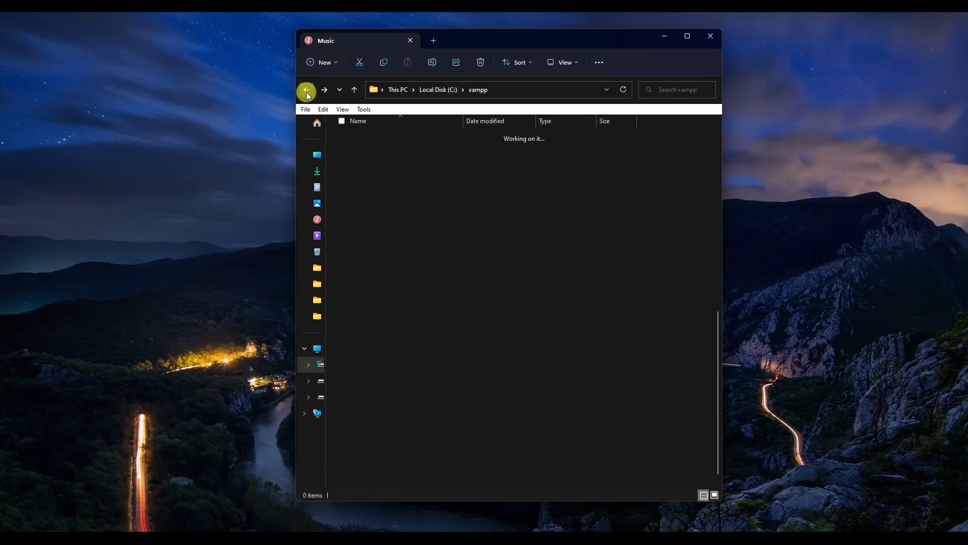
scroll(384, 212, up, 10)
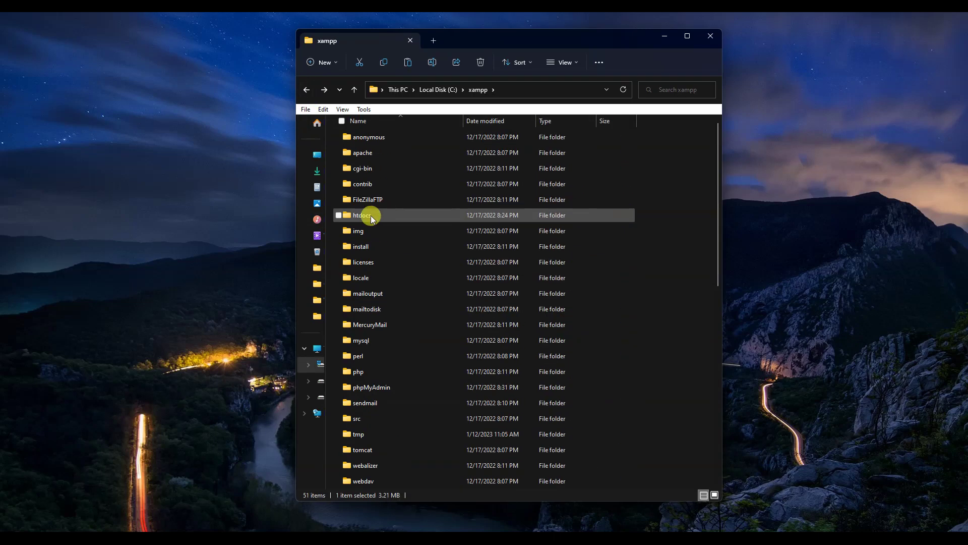
right_click(332, 192)
mouse_move(450, 225)
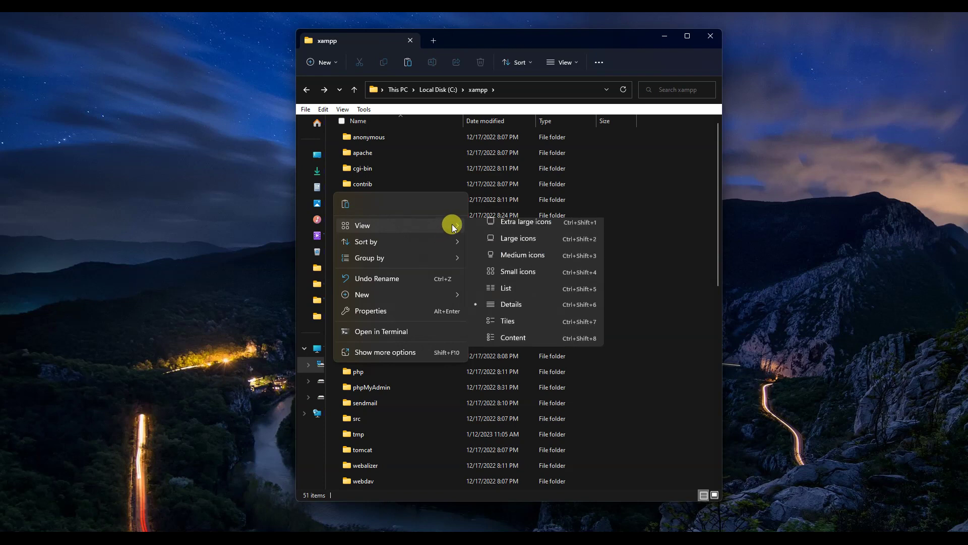
click(502, 245)
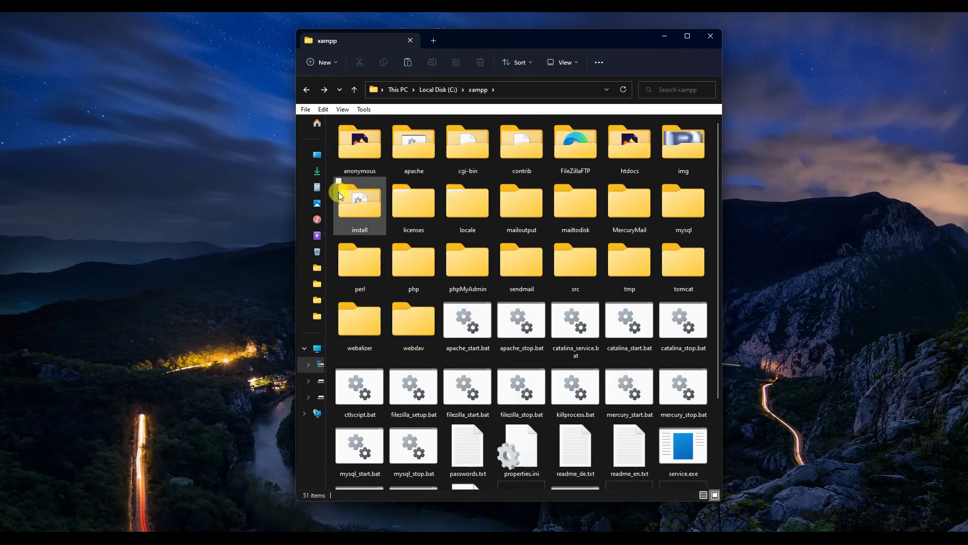
right_click(331, 192)
mouse_move(453, 222)
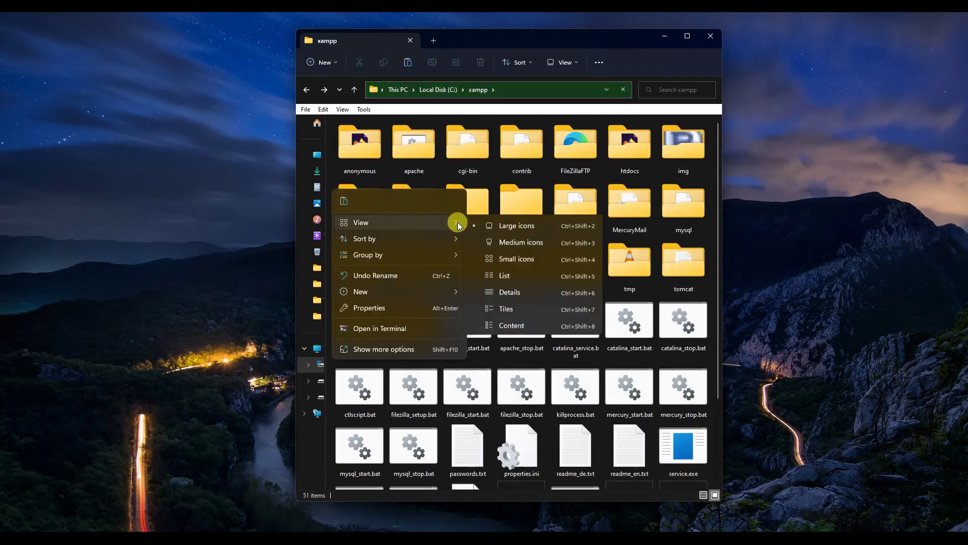
click(495, 228)
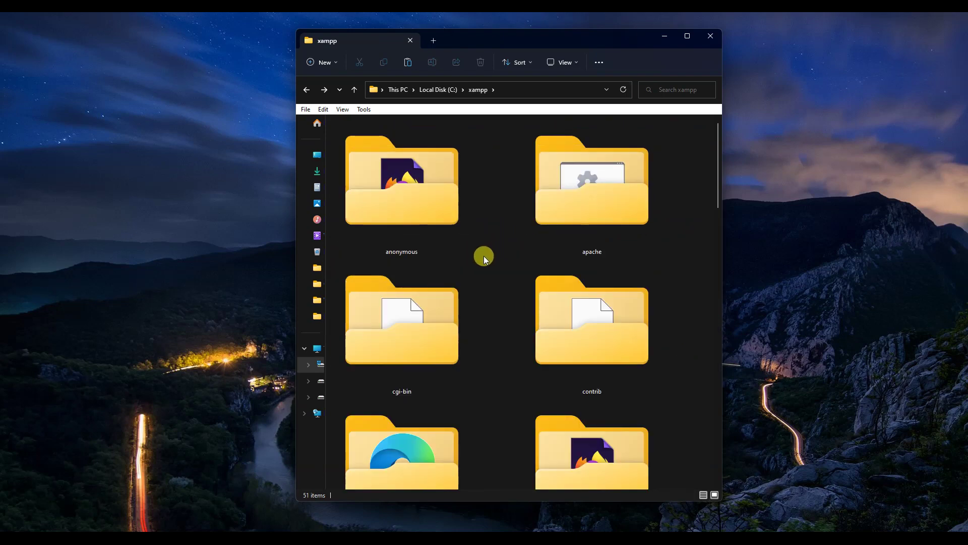
- Open the htdocs folder inside xampp and display its contents as extra large icons
scroll(481, 256, down, 3)
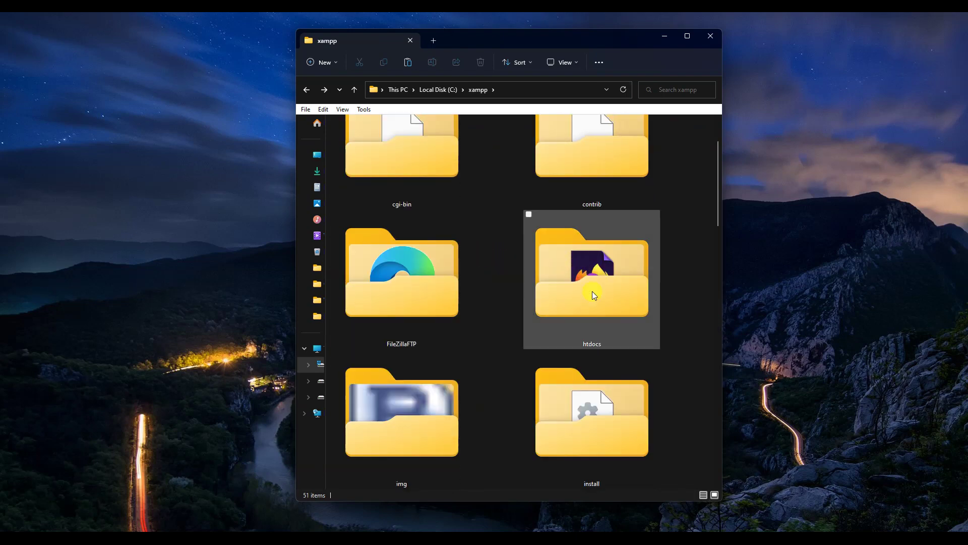
double_click(593, 291)
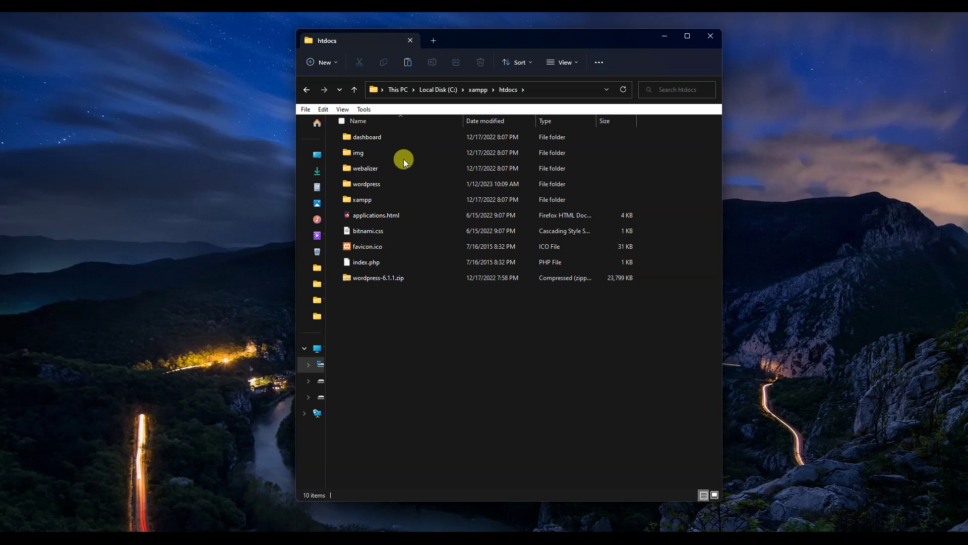
right_click(386, 318)
mouse_move(517, 355)
click(575, 353)
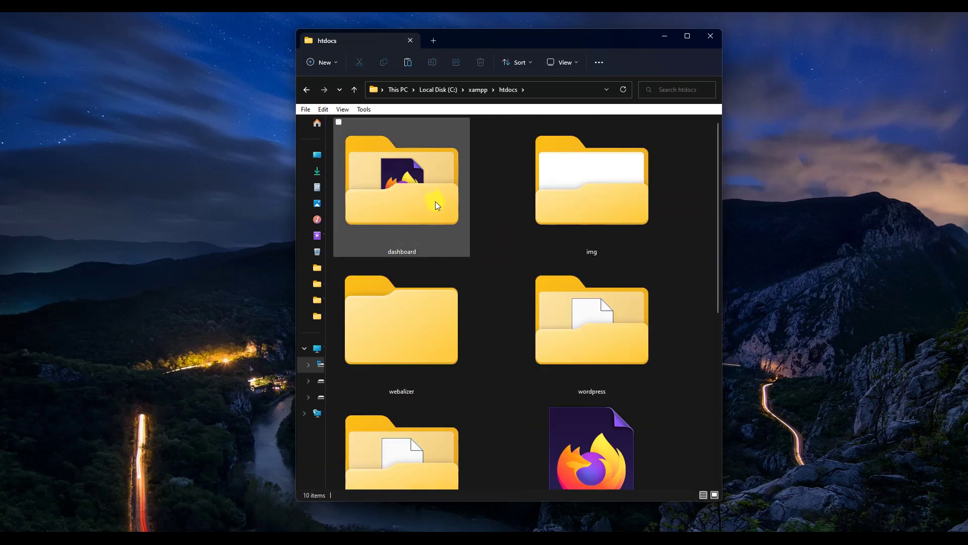
- Open the wordpress folder inside htdocs and display its contents as extra large icons
scroll(436, 204, down, 1)
scroll(440, 300, down, 2)
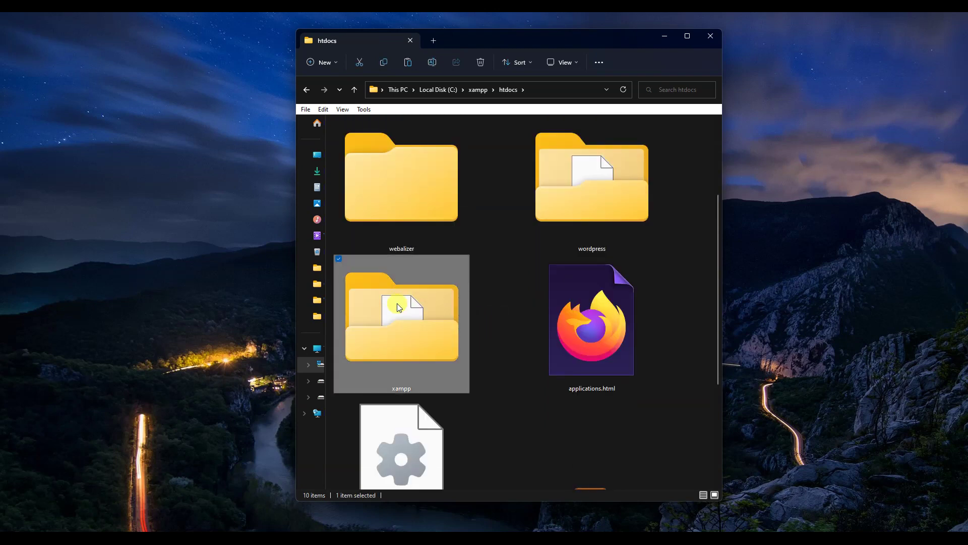
double_click(398, 302)
click(306, 89)
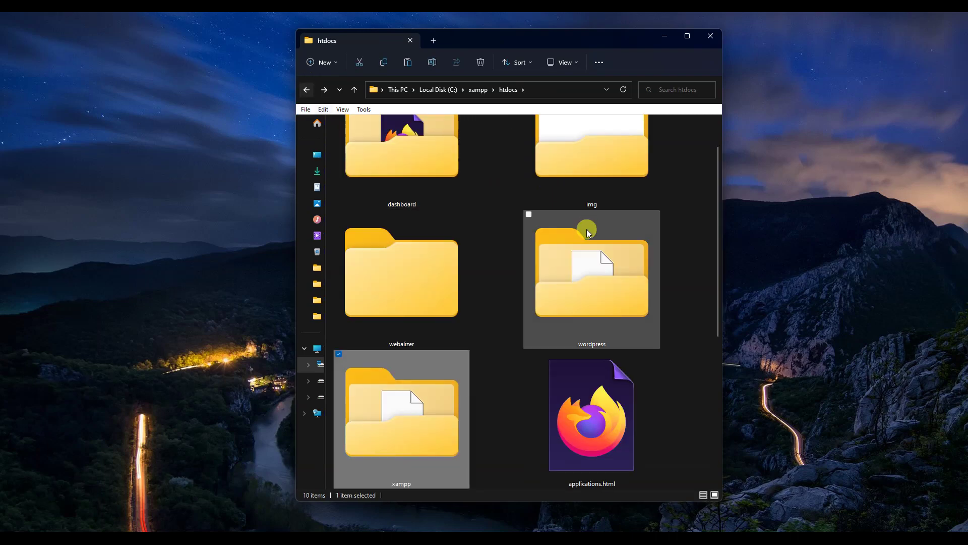
double_click(591, 275)
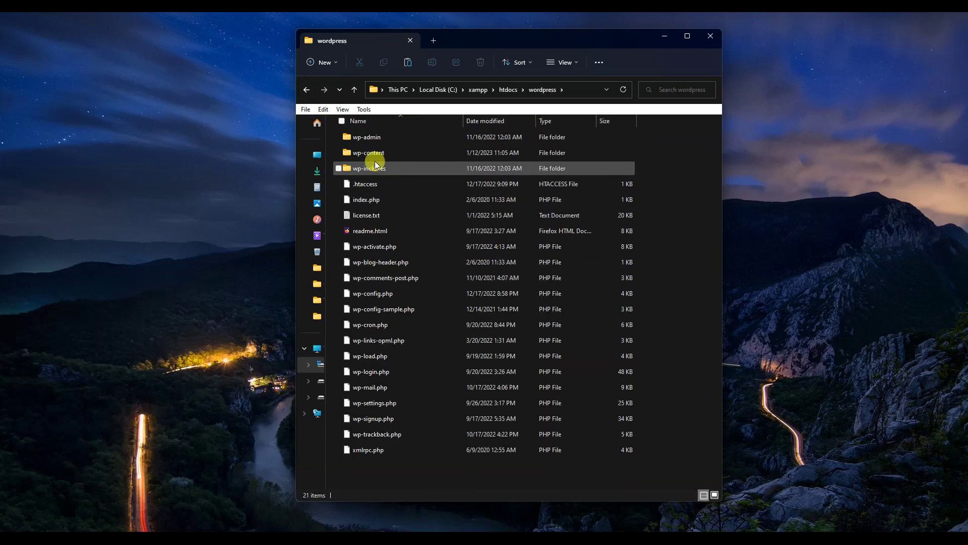
right_click(334, 172)
mouse_move(435, 205)
click(518, 206)
- Look inside the wp-admin folder and return to the wordpress folder
click(399, 181)
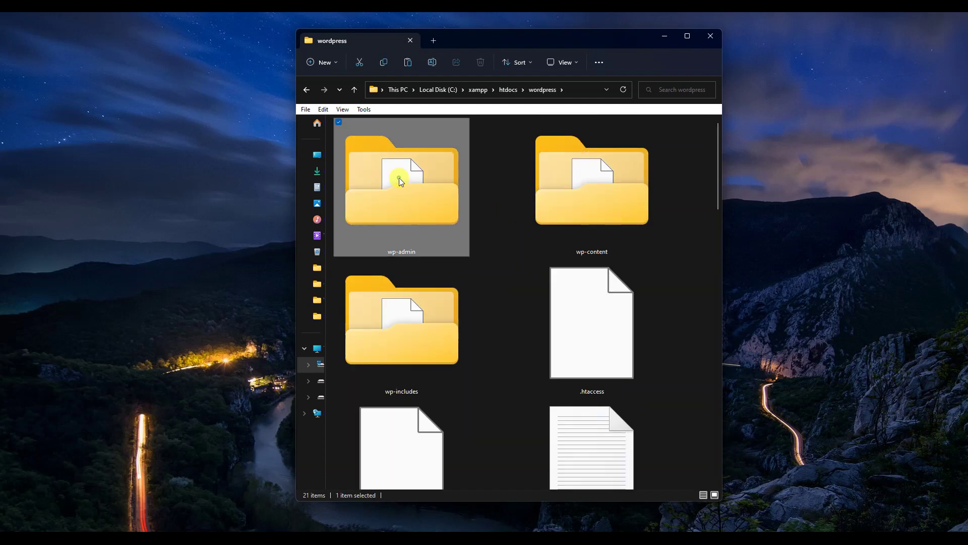
double_click(400, 180)
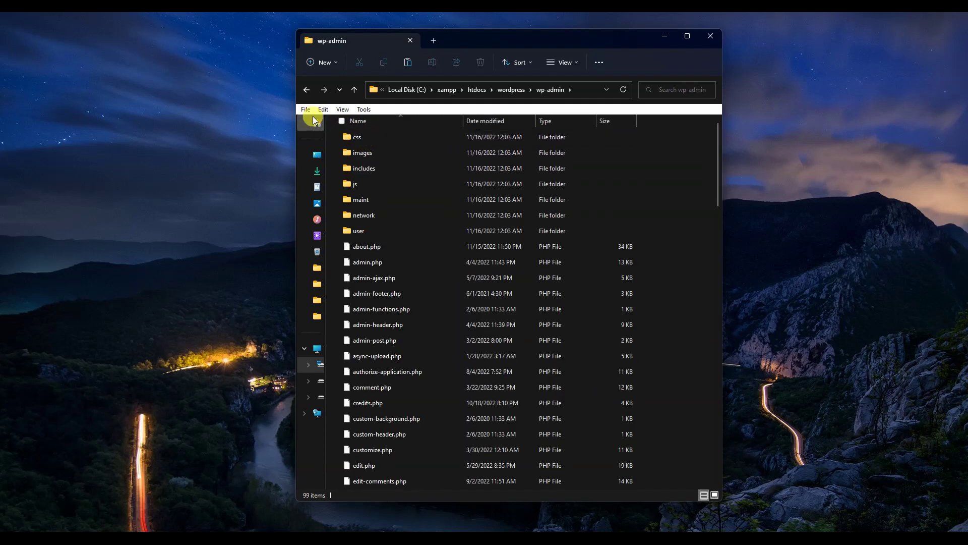
click(306, 89)
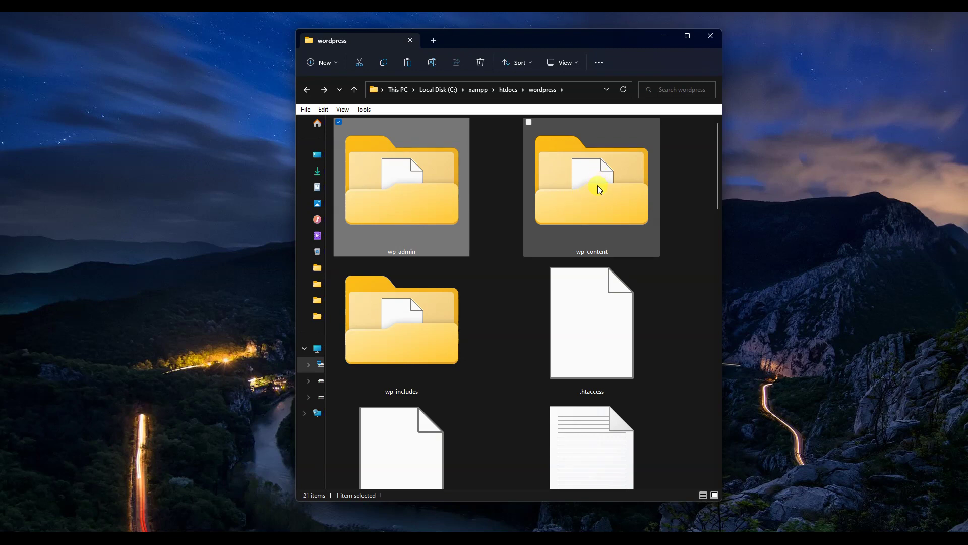
- Open the wp-content folder and display its contents as extra large icons
double_click(598, 185)
right_click(374, 245)
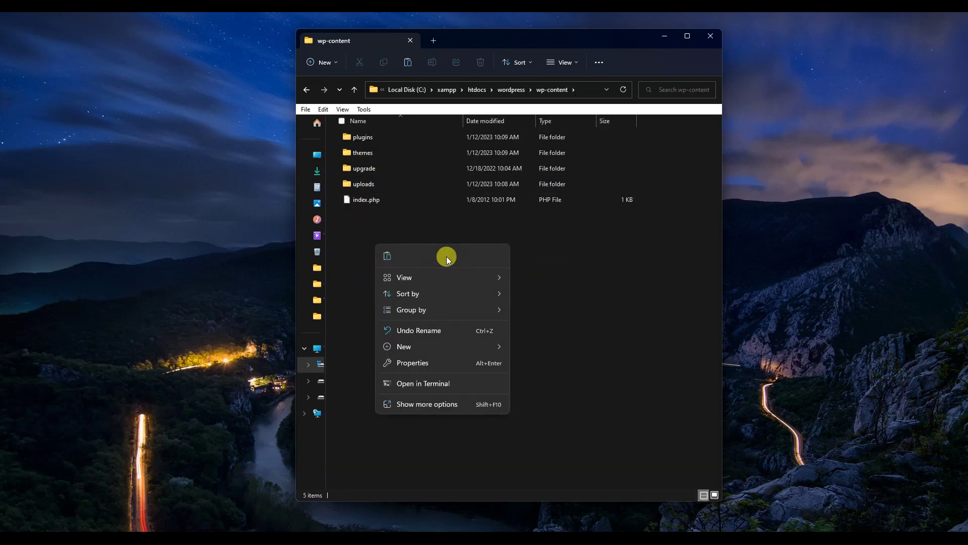
mouse_move(493, 277)
click(545, 277)
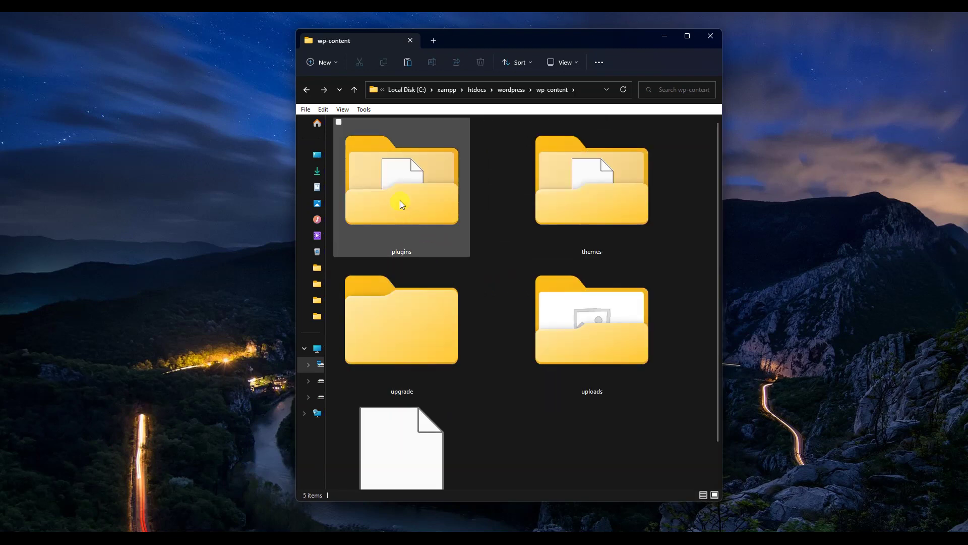
- Open the themes folder inside wp-content, display its contents as extra large icons, and select the astra folder
double_click(592, 178)
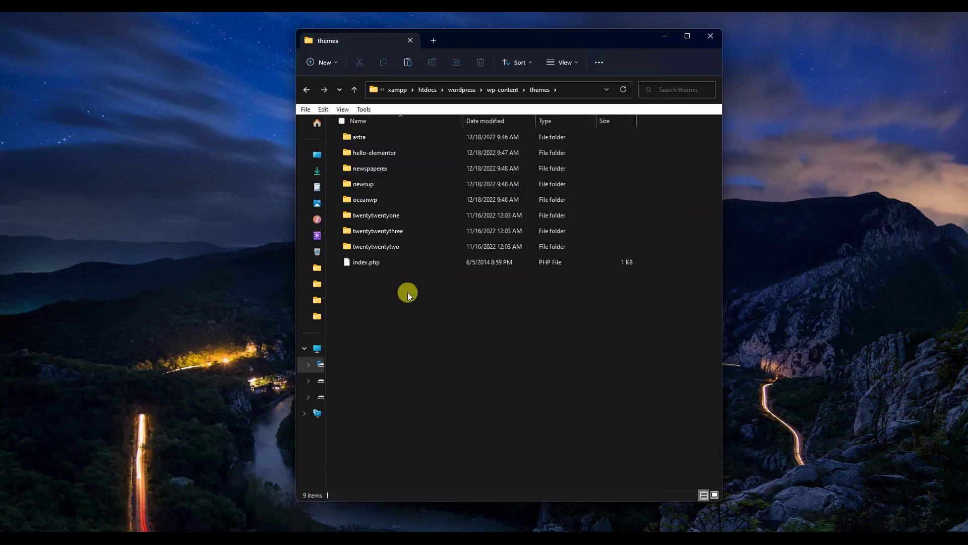
right_click(369, 323)
mouse_move(483, 353)
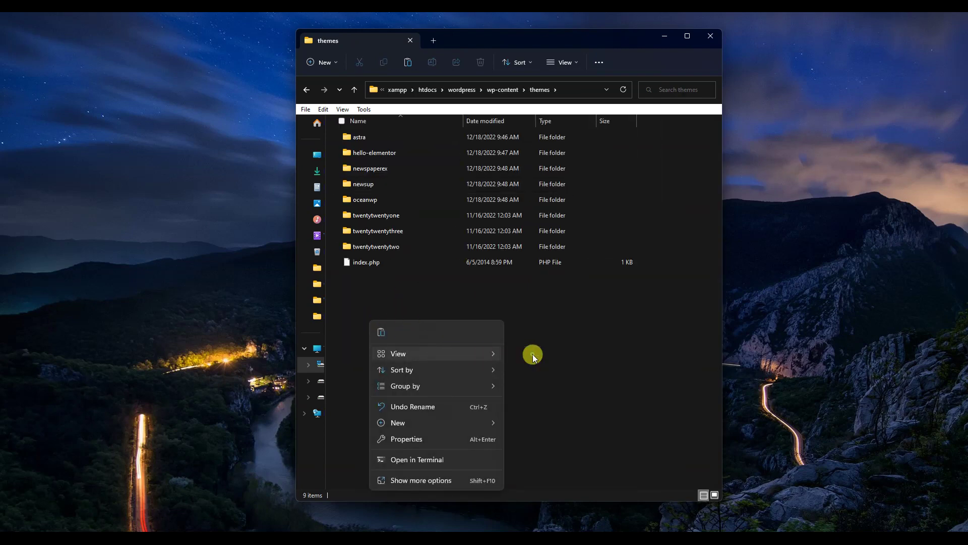
click(532, 354)
click(408, 171)
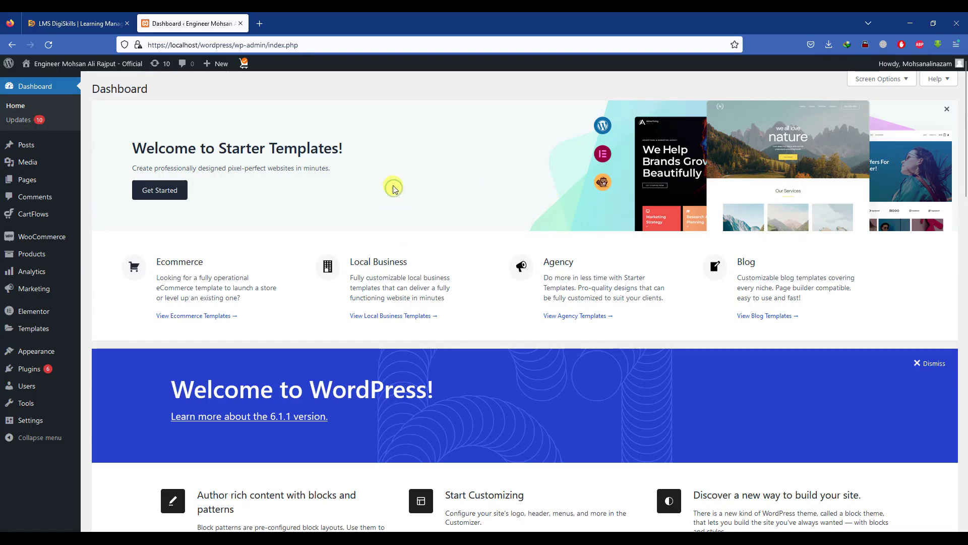
- Switch to the WordPress Themes page in Firefox and check the active theme label in Astra's details, enlarging the page to 190% and resetting the zoom
mouse_move(30, 352)
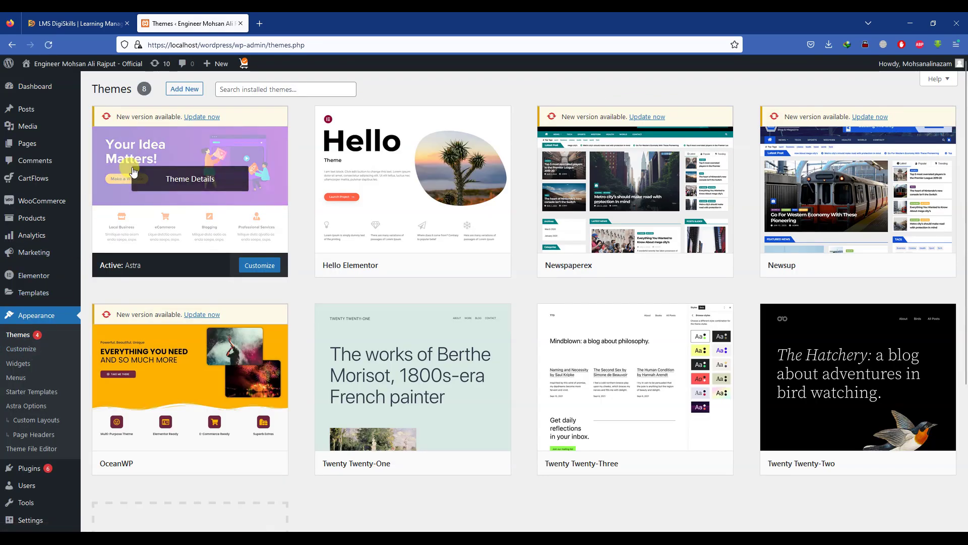
click(148, 177)
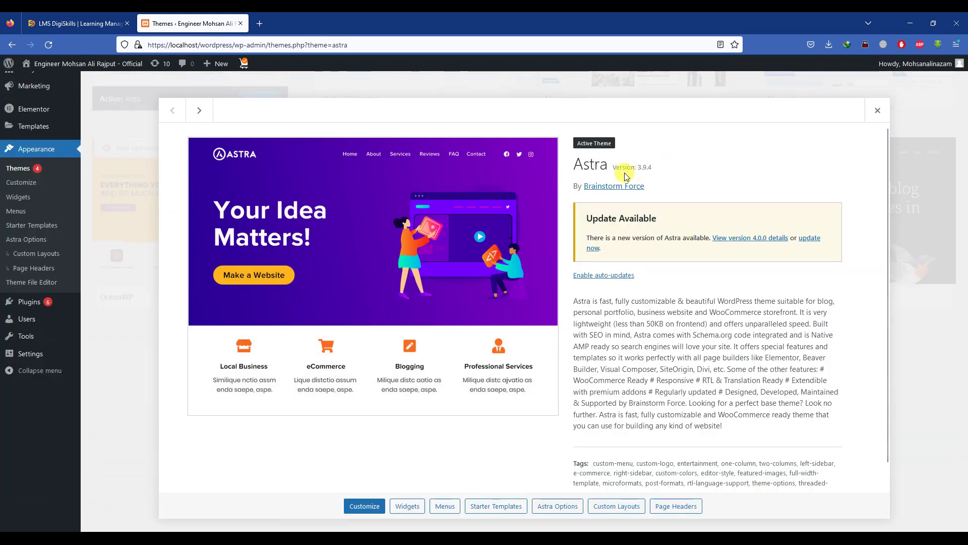
scroll(607, 131, up, 5)
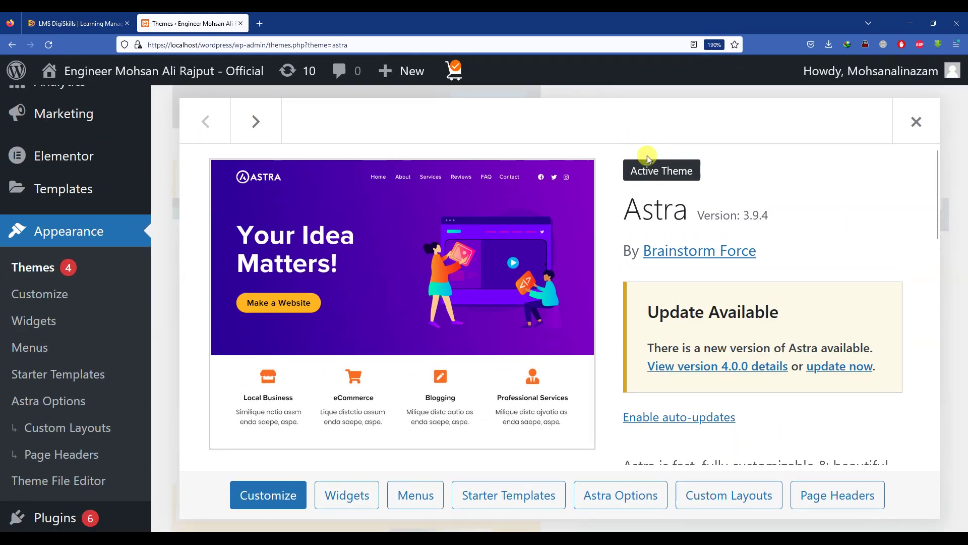
drag(715, 175, 621, 211)
click(622, 217)
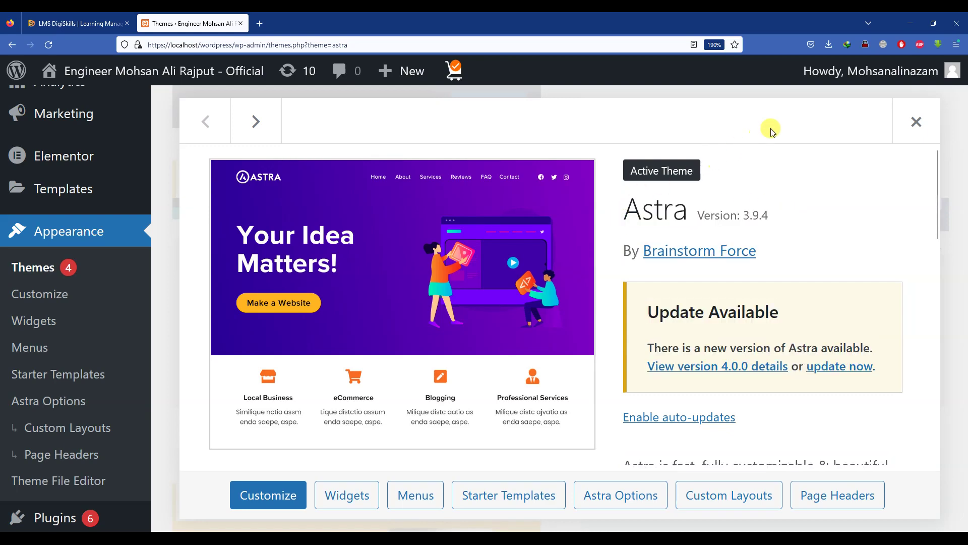
click(713, 45)
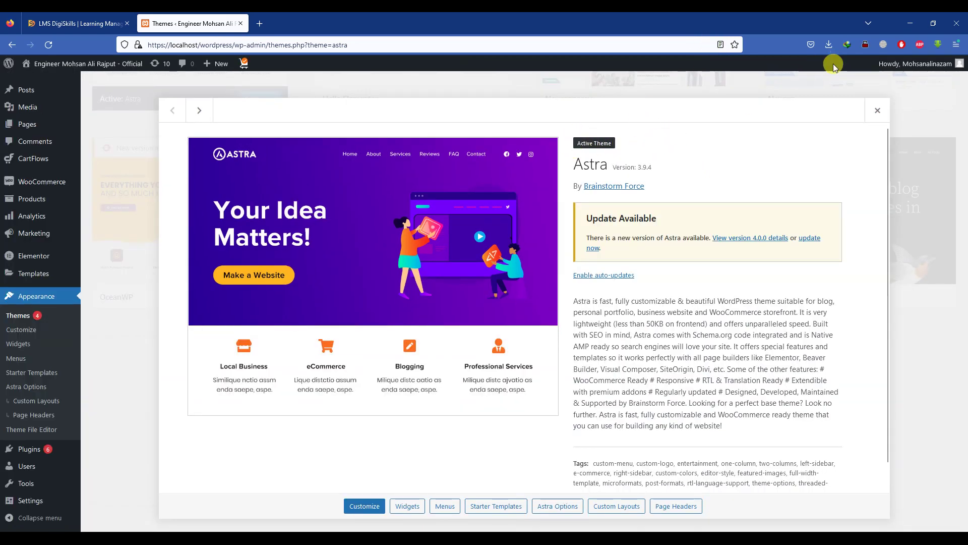
- Switch back to File Explorer, open the astra theme folder, and look briefly inside its template-parts subfolder
key(alt+Tab)
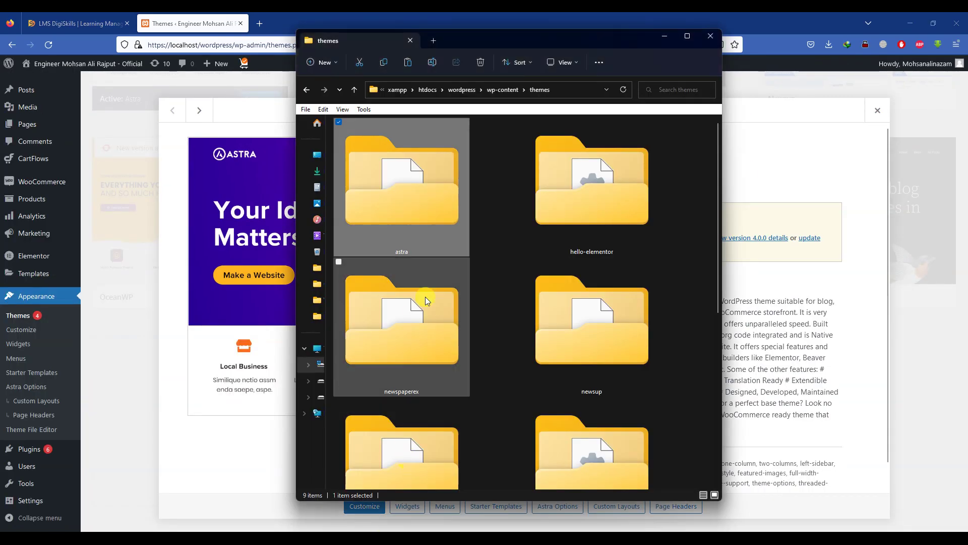
double_click(401, 197)
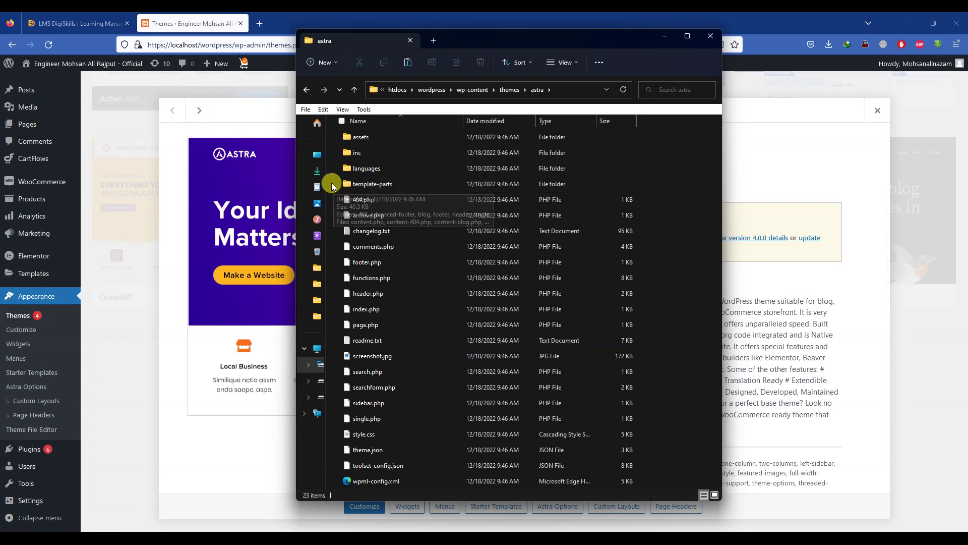
double_click(332, 184)
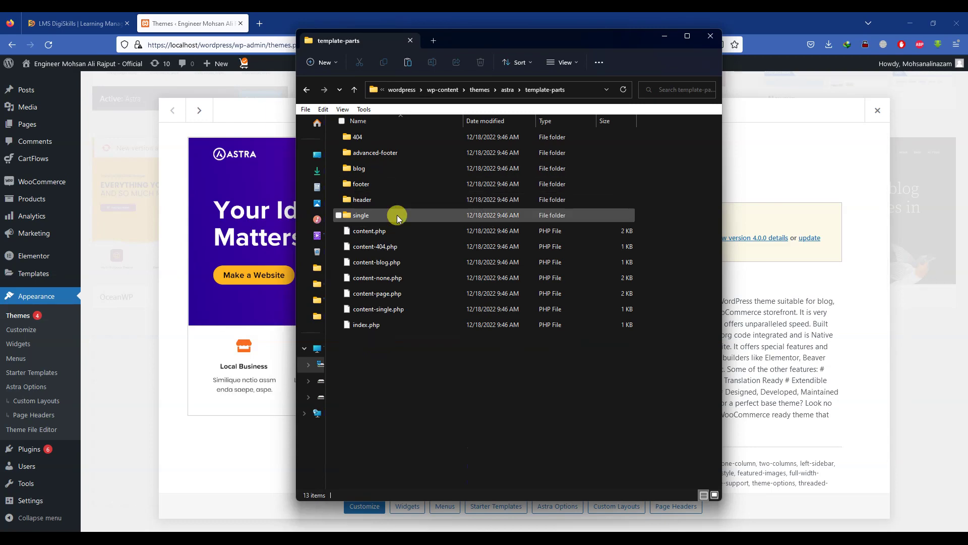
click(306, 90)
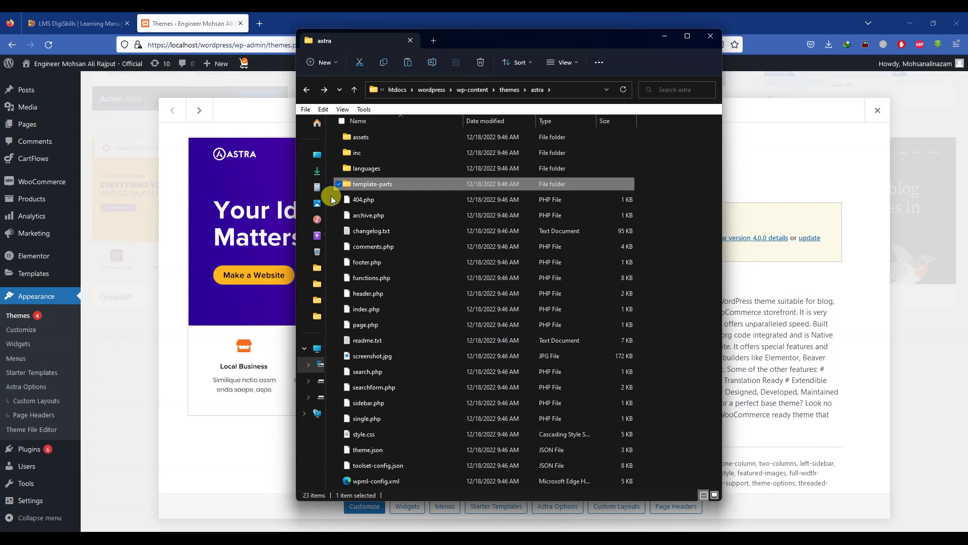
- Paste the copied demo.php file into the astra theme folder
click(332, 199)
right_click(332, 199)
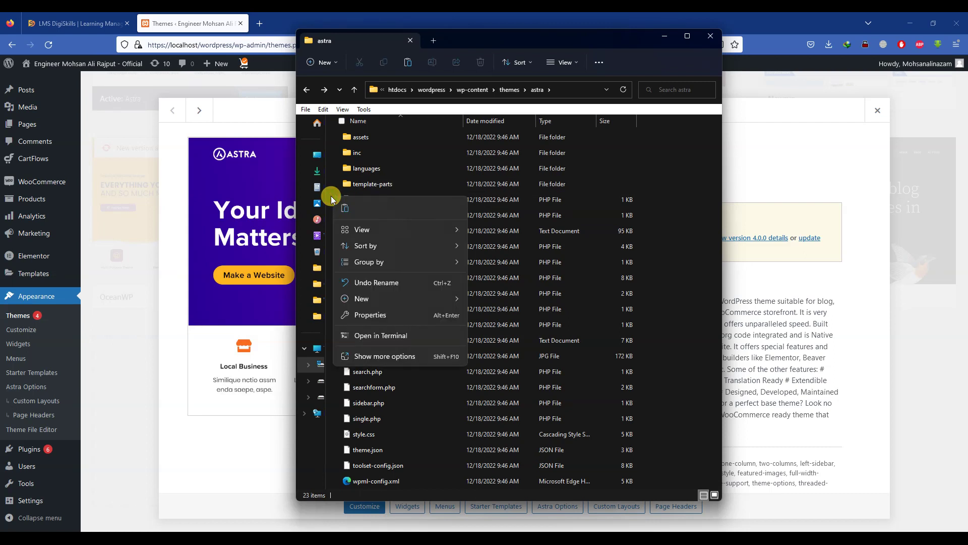
click(345, 209)
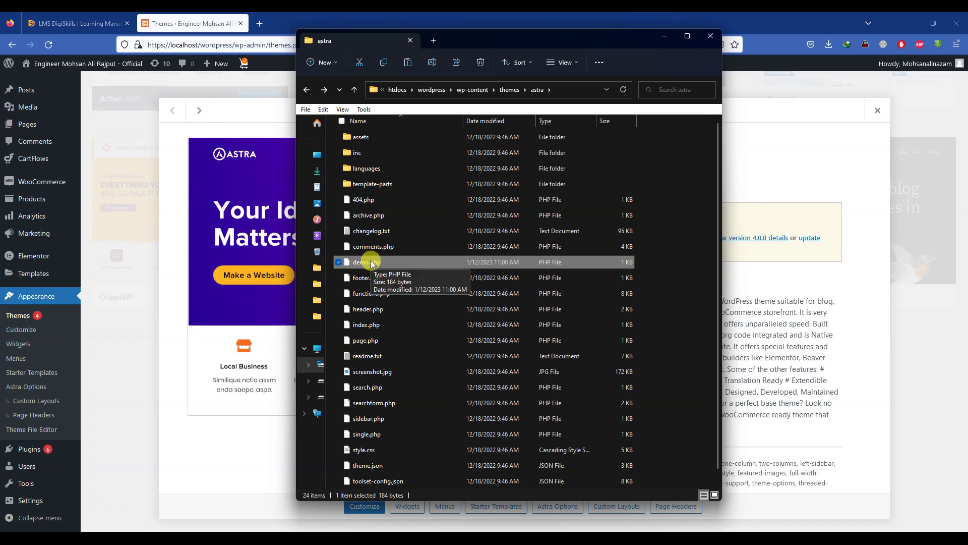
- Switch to the WordPress Themes page in Firefox and close the Astra theme details
click(664, 35)
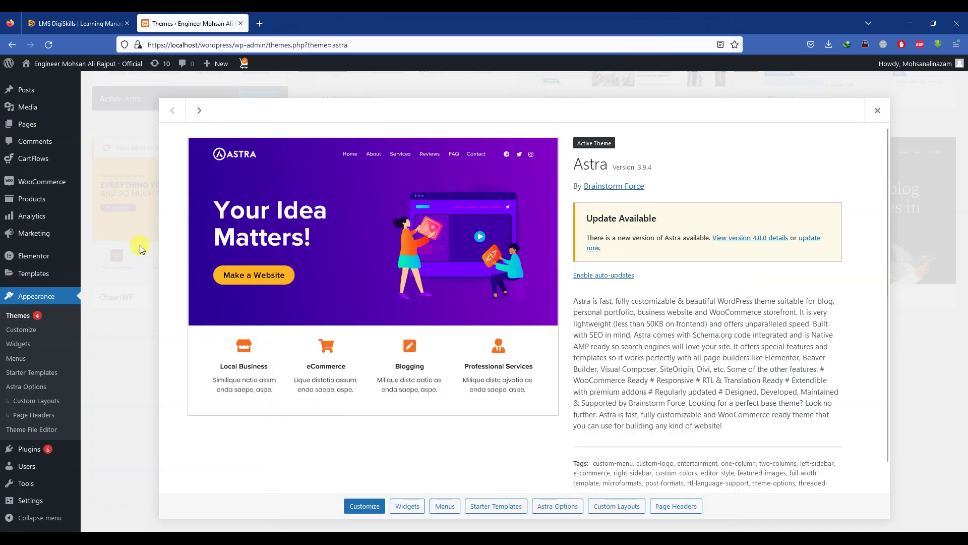
key(ctrl+plus)
key(ctrl+plus)
key(ctrl+plus)
key(ctrl+plus)
key(ctrl+plus)
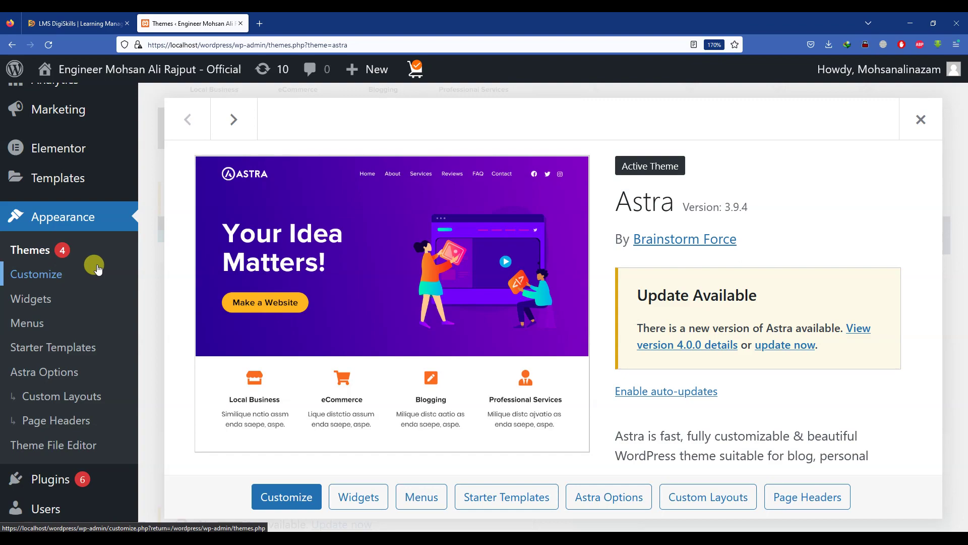
scroll(241, 225, down, 5)
scroll(240, 226, up, 5)
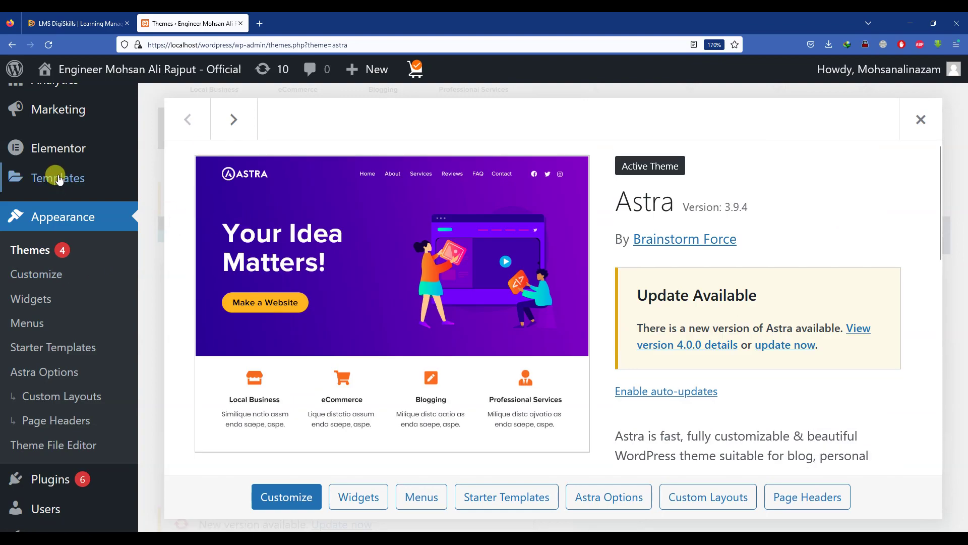
click(147, 163)
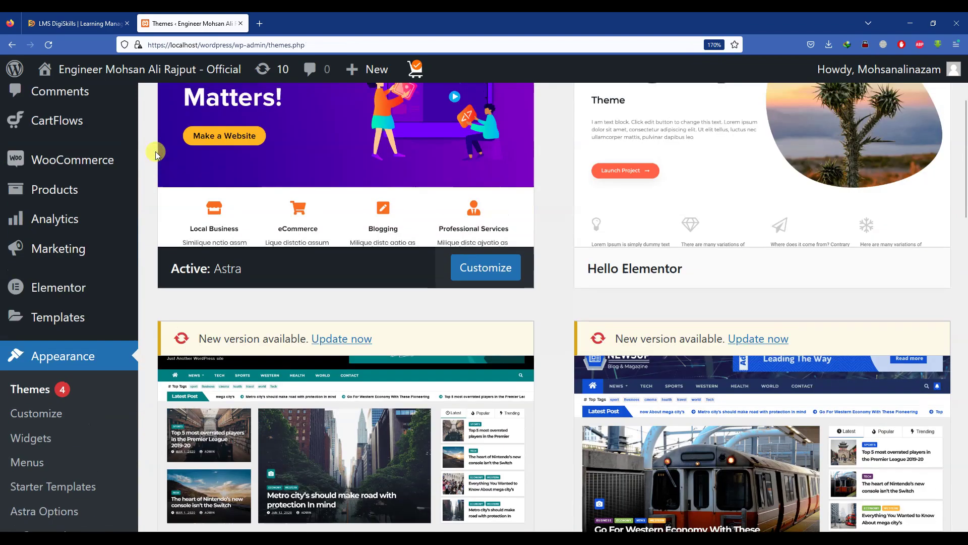
- Go to the WordPress Dashboard, start a new page and place the cursor in its title
click(53, 109)
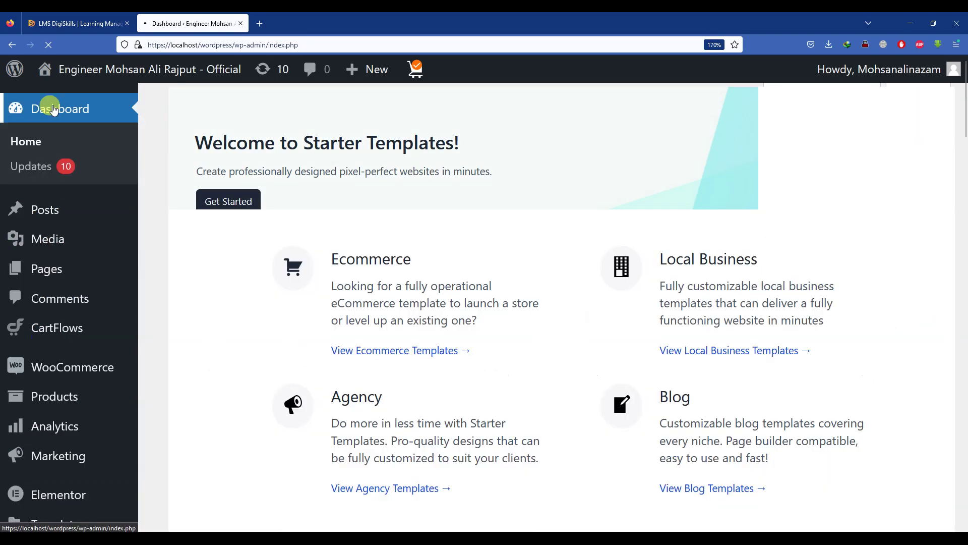
mouse_move(373, 69)
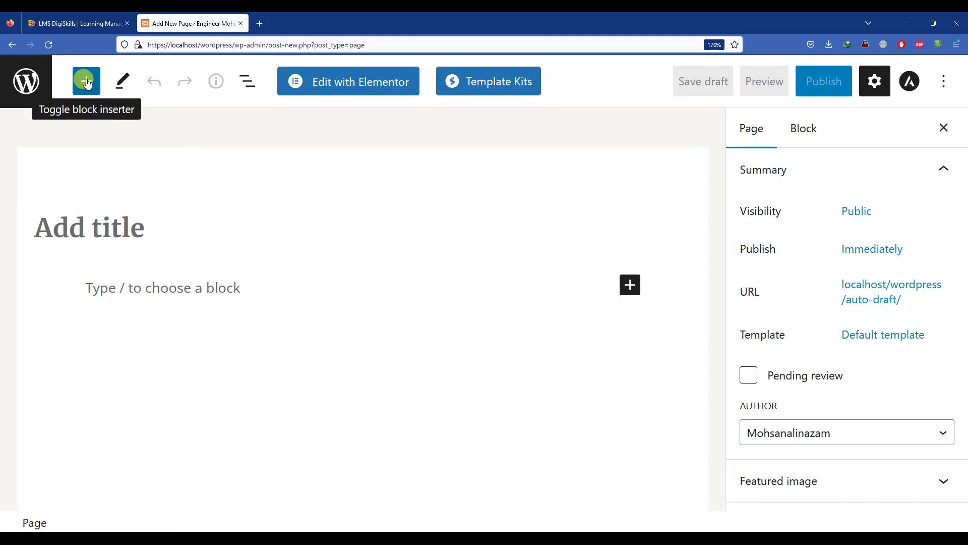
click(103, 227)
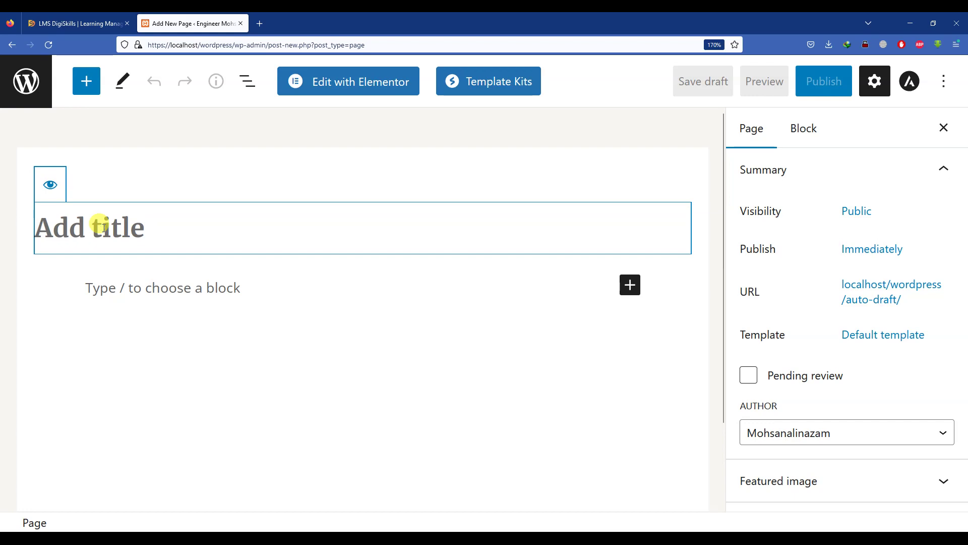
- Switch to the exercise document in Word, change the heading to "Task 1-4", save the document and reread the first task
click(660, 529)
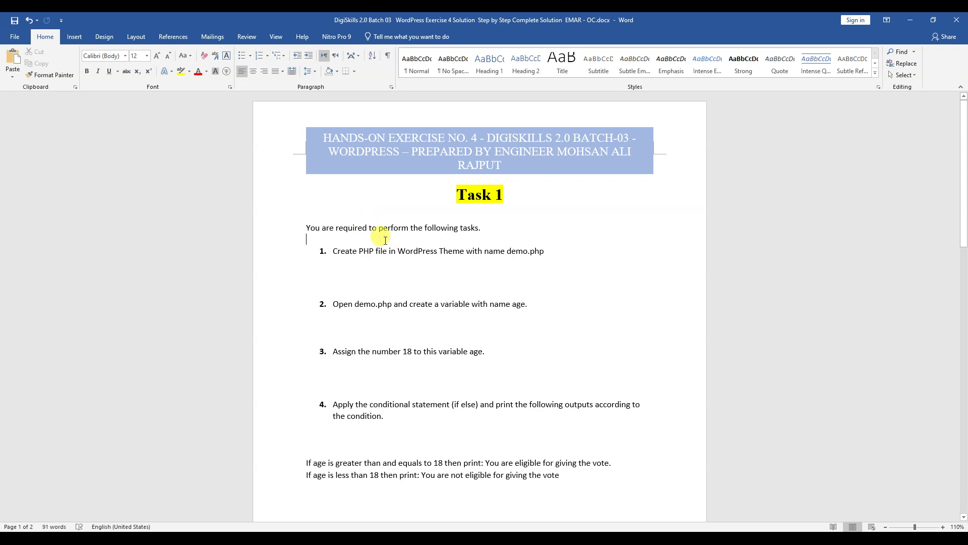
ctrl+scroll(385, 241, up, 7)
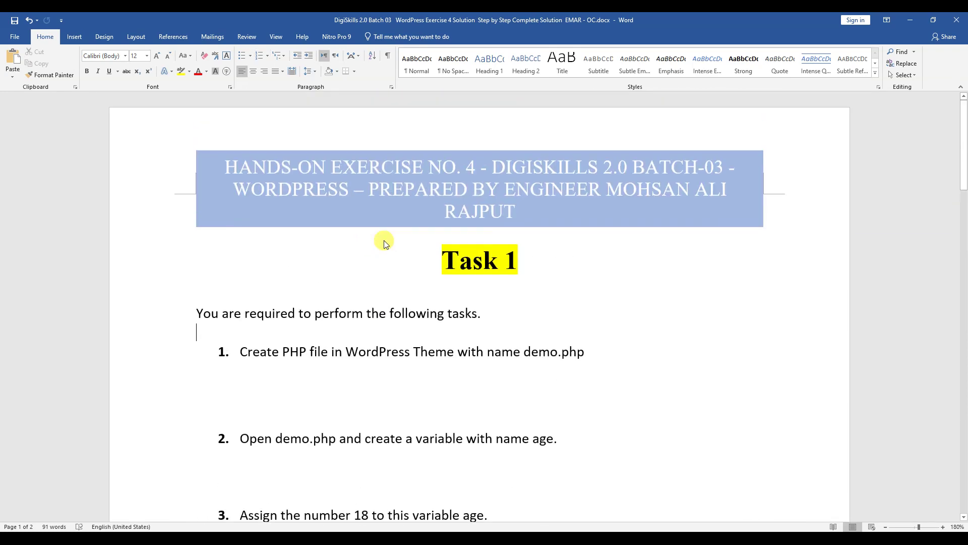
scroll(370, 241, down, 3)
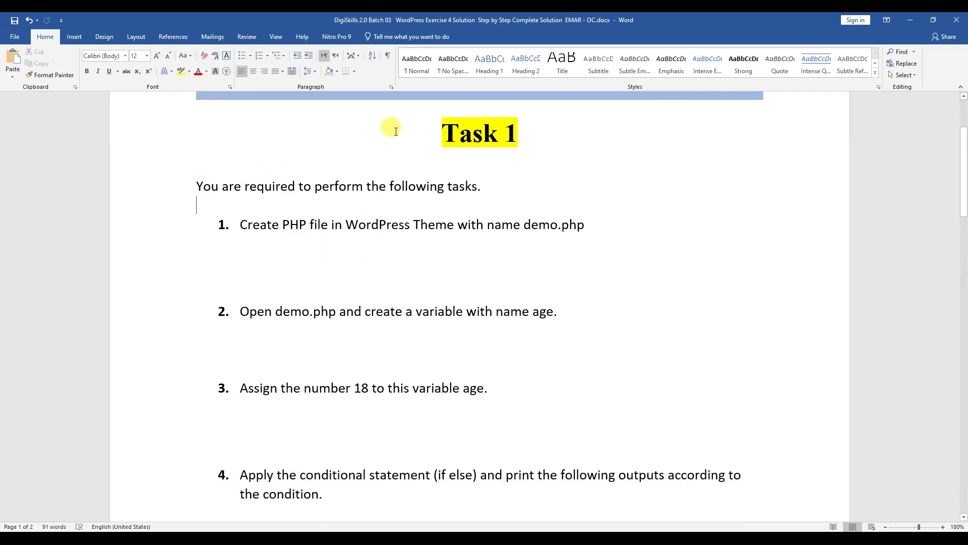
click(522, 129)
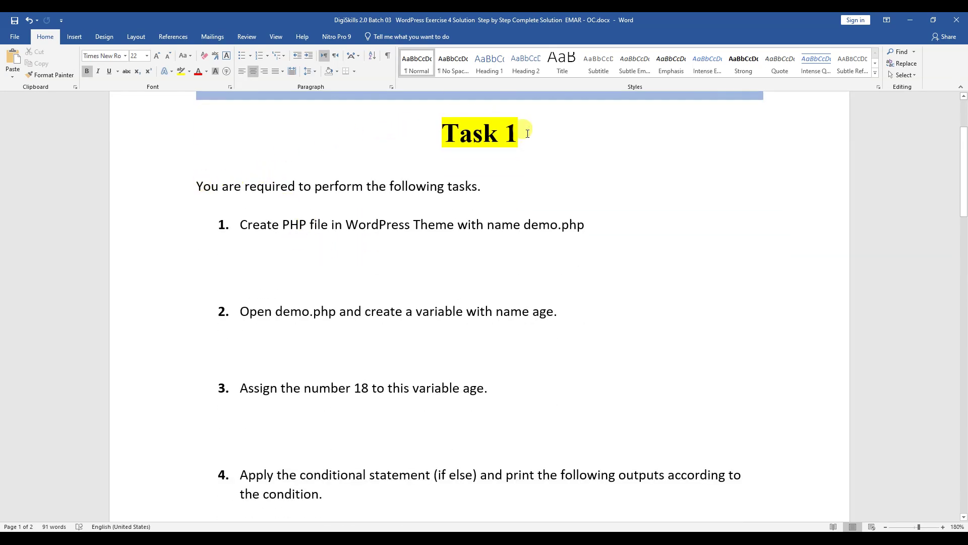
text(-4)
click(15, 21)
drag(244, 224, 583, 227)
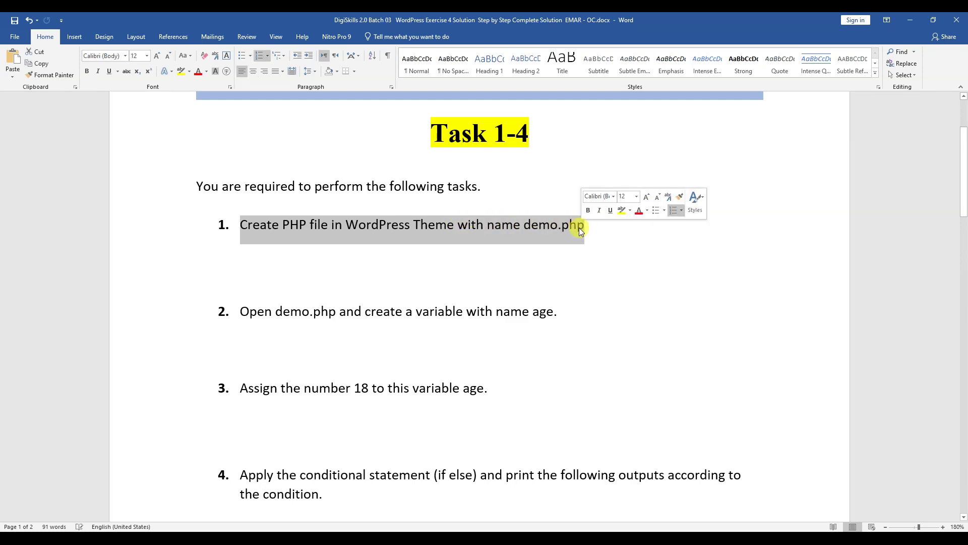
click(569, 233)
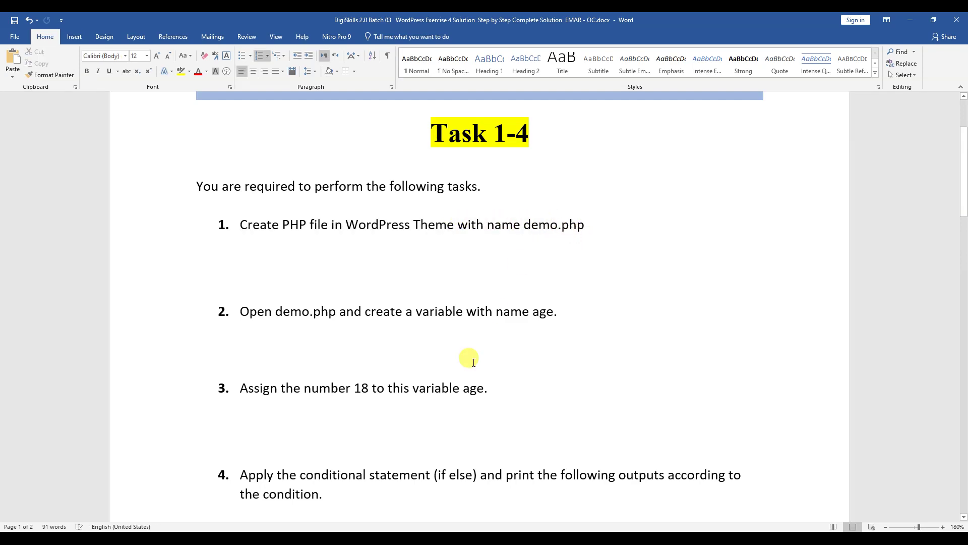
- Select demo.php in File Explorer's astra folder and capture a rectangular snip of that window with Snipping Tool
key(alt+Tab)
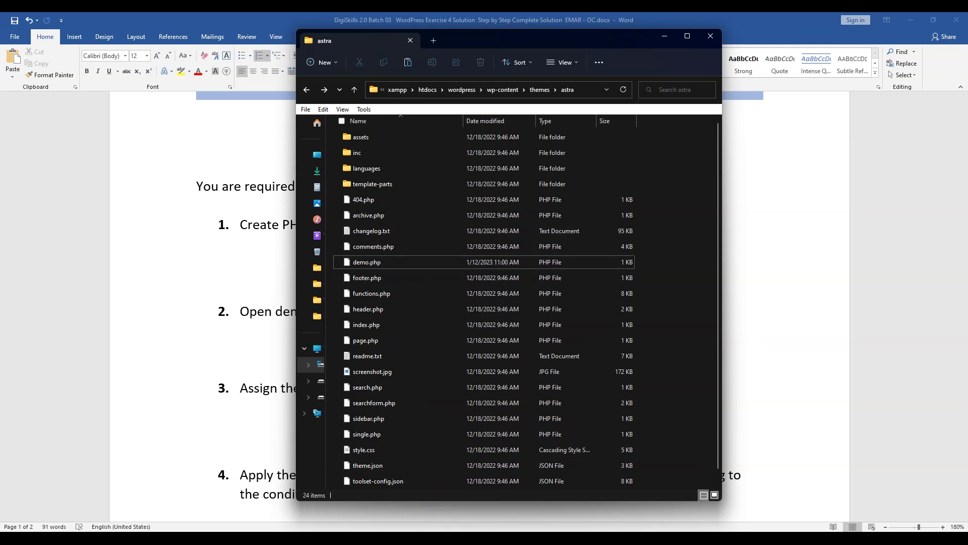
click(378, 266)
double_click(378, 265)
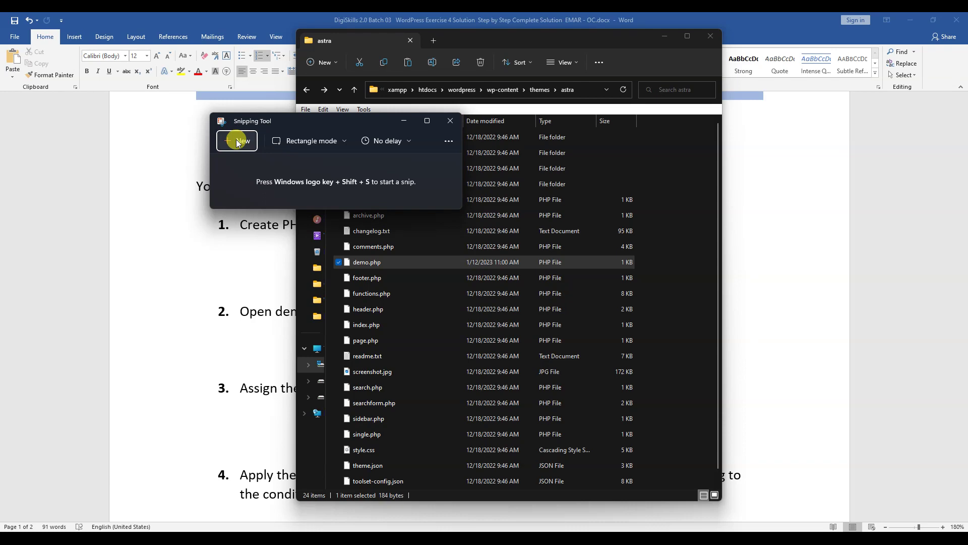
click(237, 141)
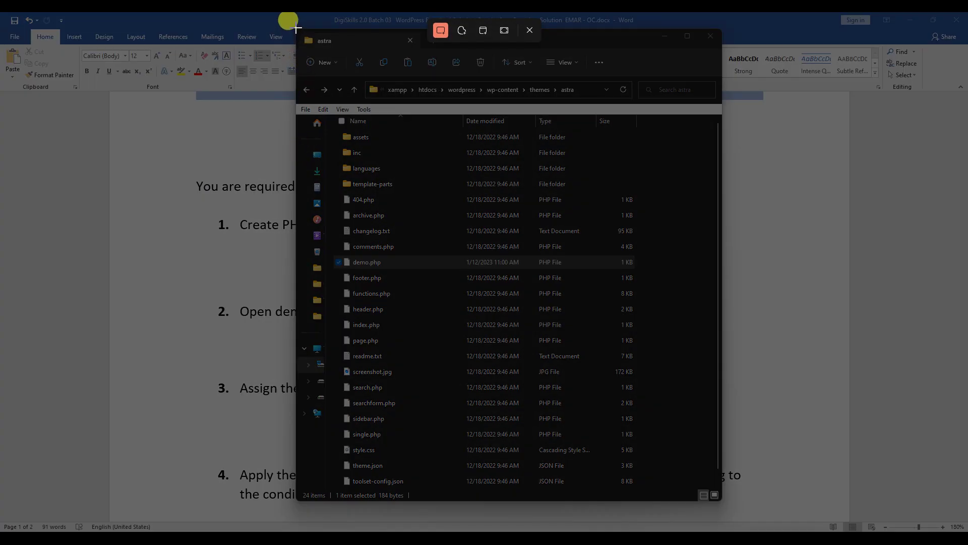
drag(297, 28, 723, 312)
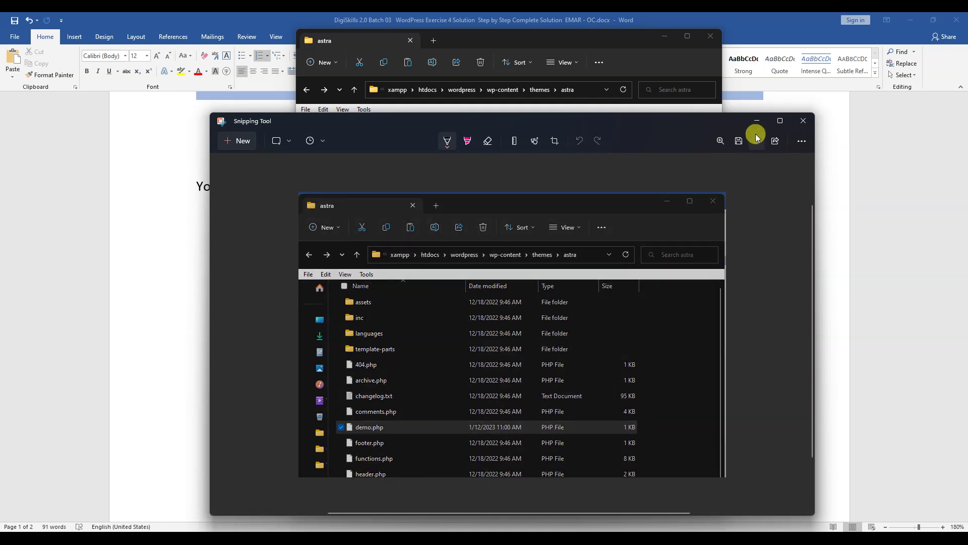
click(757, 121)
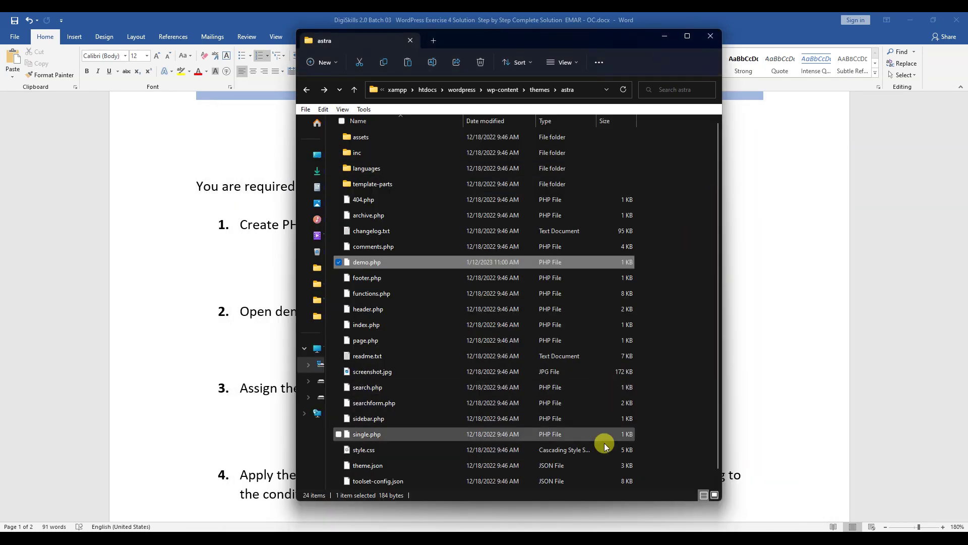
click(666, 36)
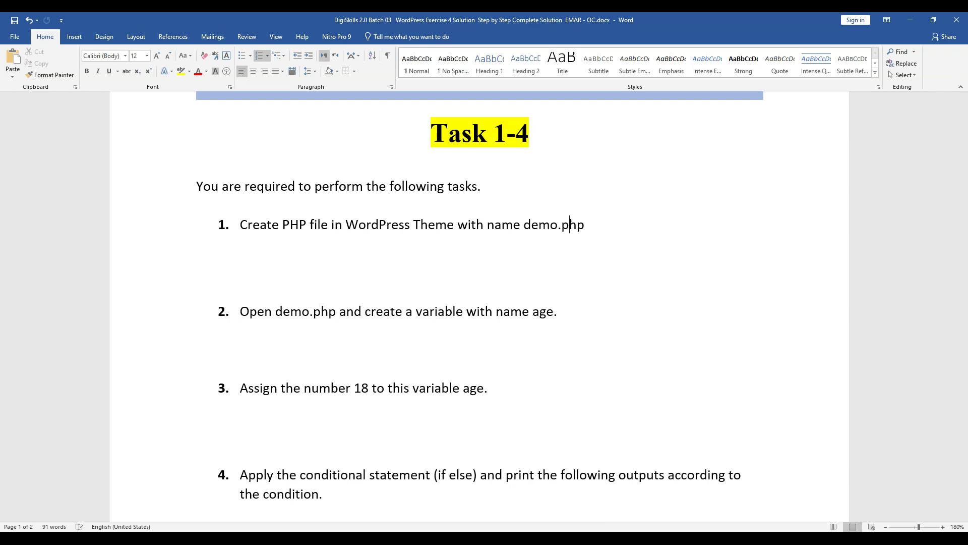
- Paste the captured screenshot below the first task in Word, keeping a blank line between the task text and the picture
click(269, 262)
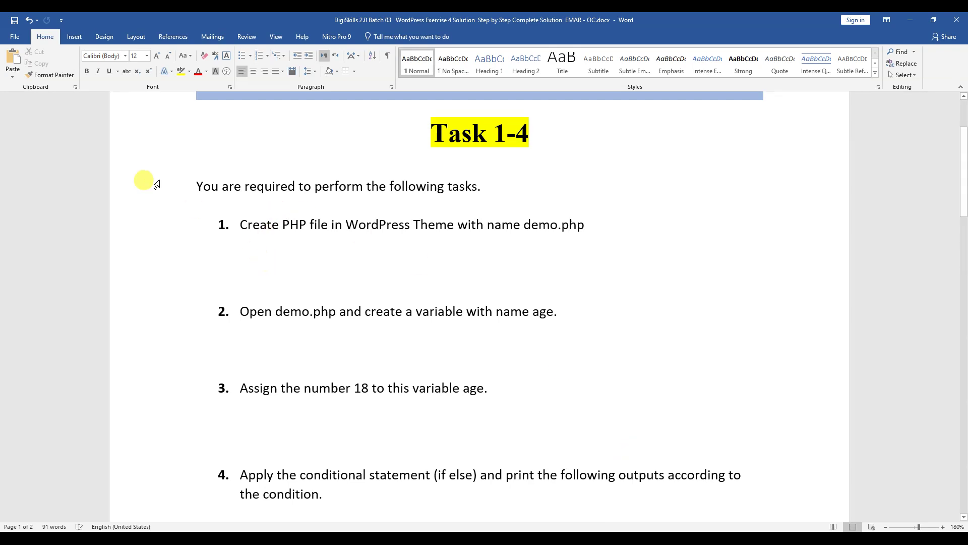
right_click(221, 255)
click(235, 298)
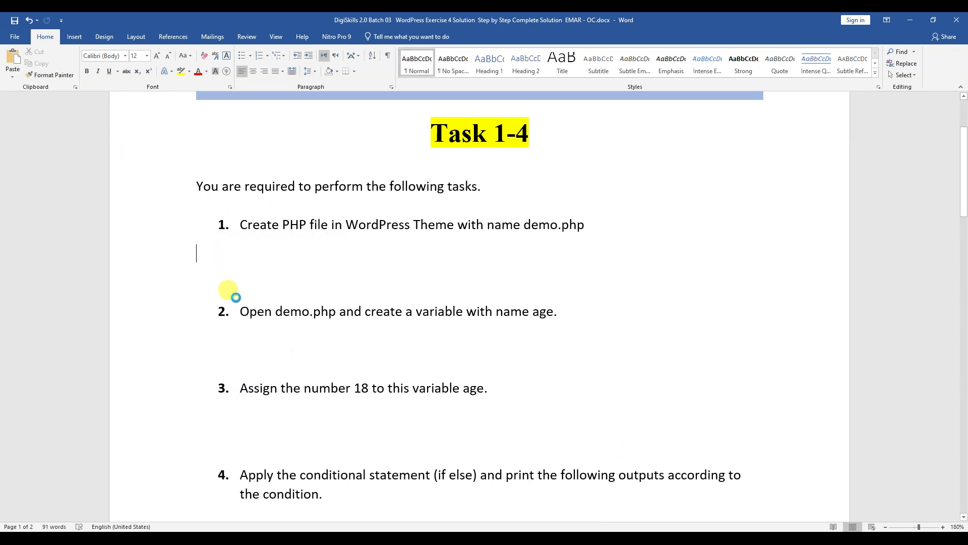
scroll(365, 350, up, 5)
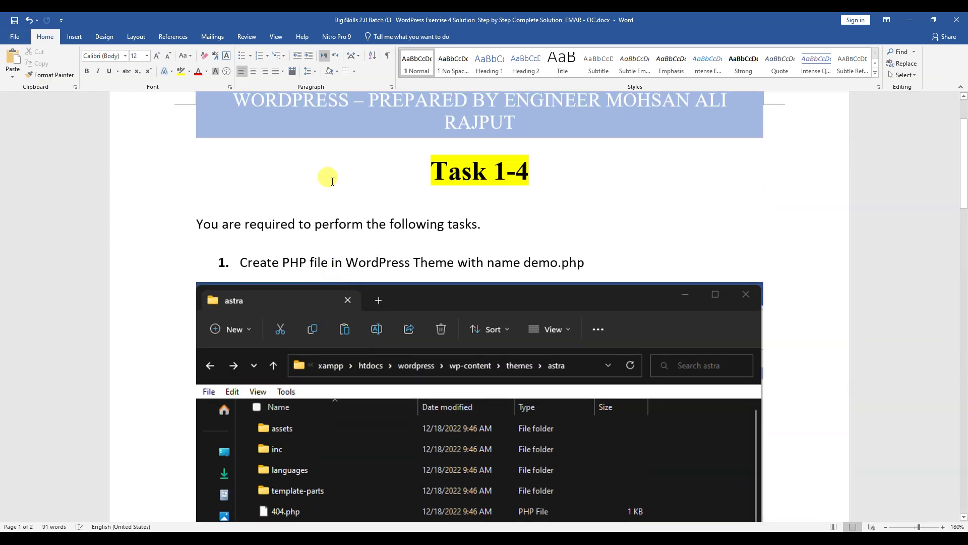
scroll(332, 181, down, 12)
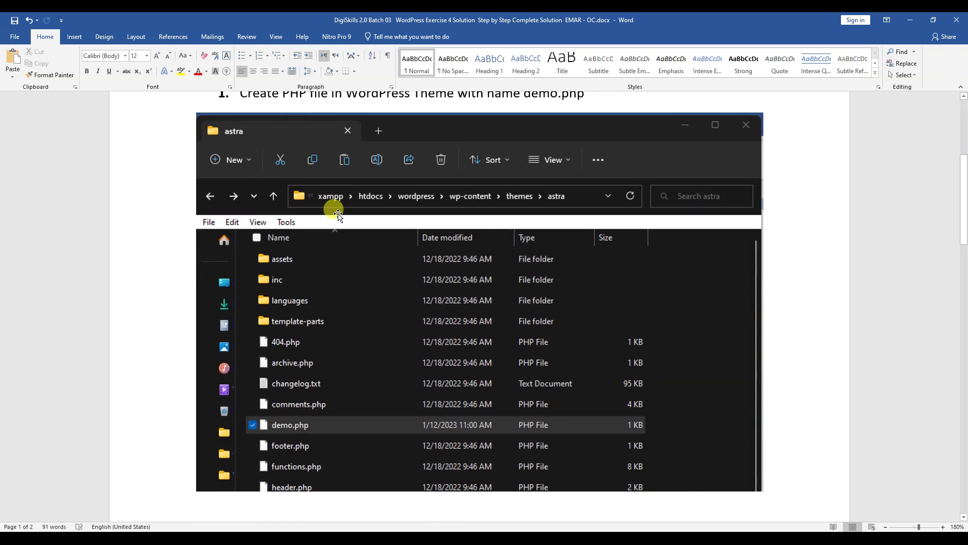
key(ctrl+z)
key(ctrl+z)
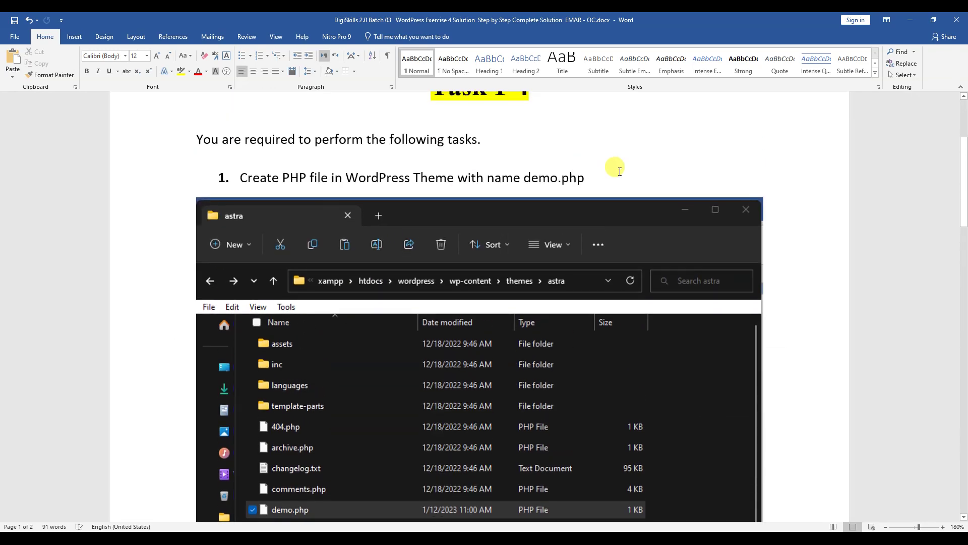
click(28, 20)
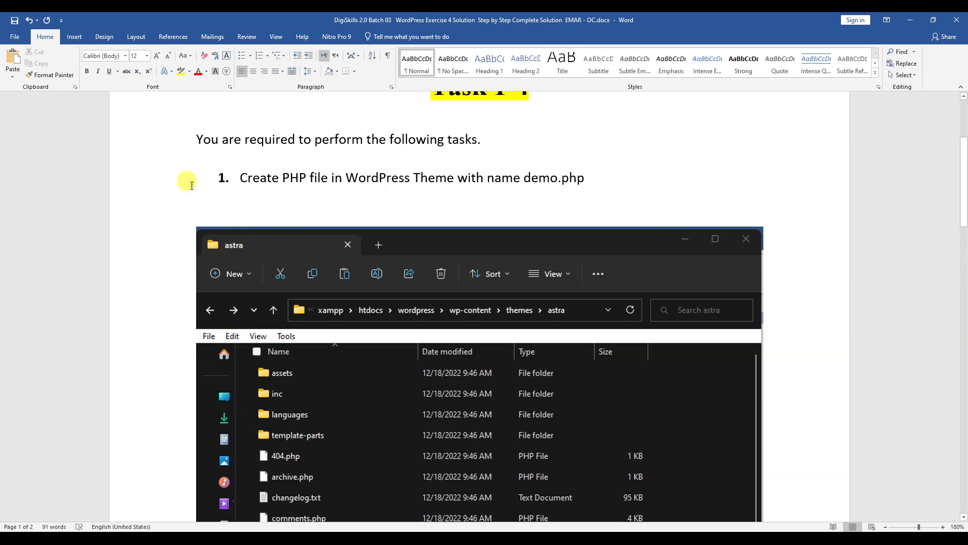
scroll(268, 253, down, 4)
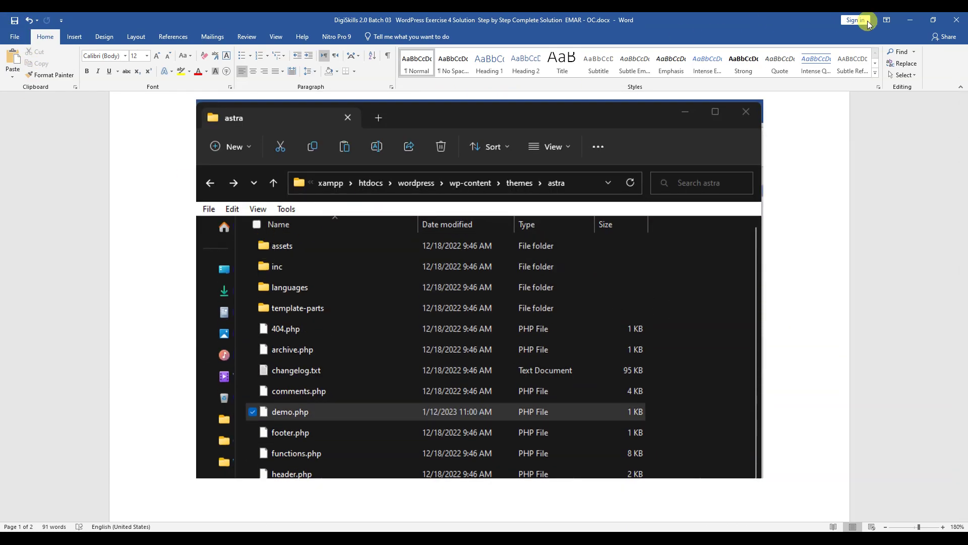
- Glance at the new page in Firefox, then review the pasted screenshot and the first task's required file name in Word
click(911, 20)
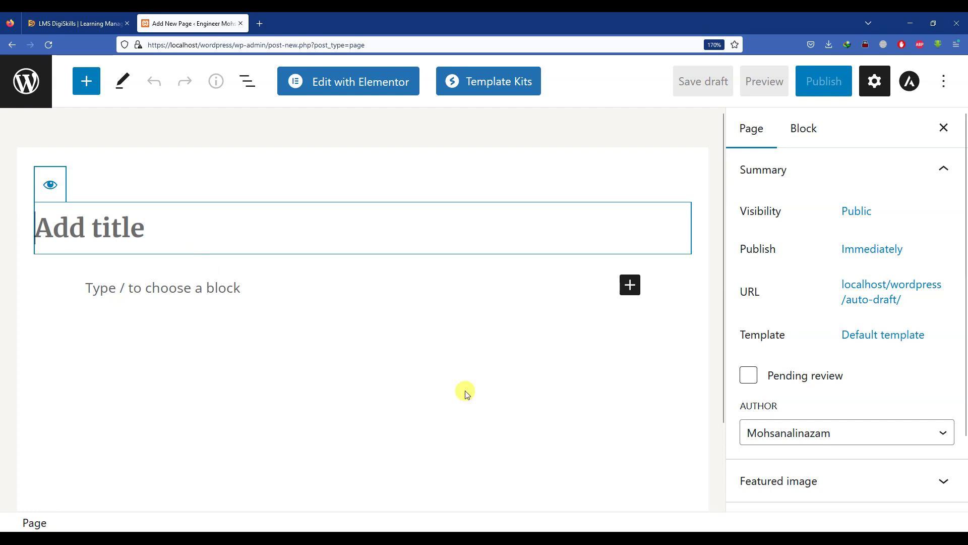
click(623, 527)
scroll(334, 294, down, 8)
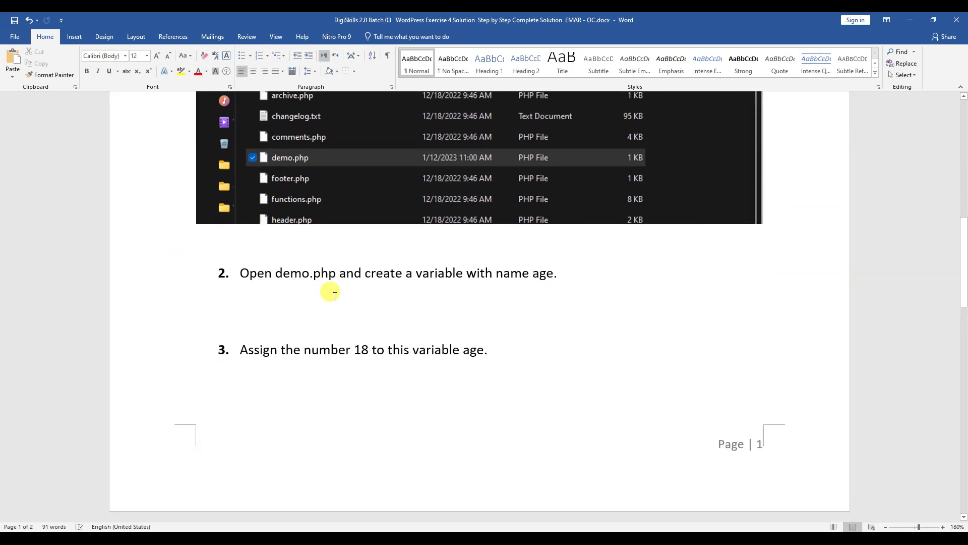
scroll(334, 296, up, 12)
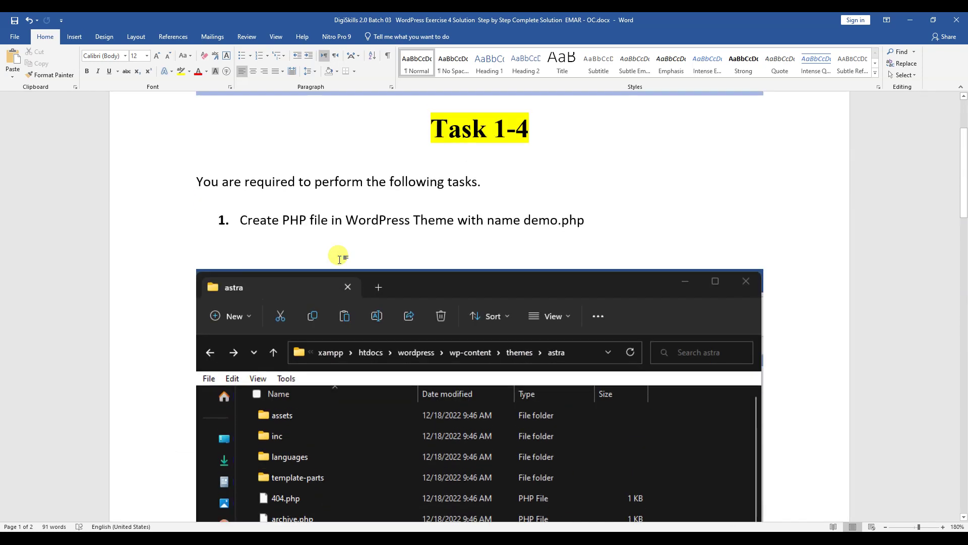
drag(282, 221, 599, 228)
click(599, 227)
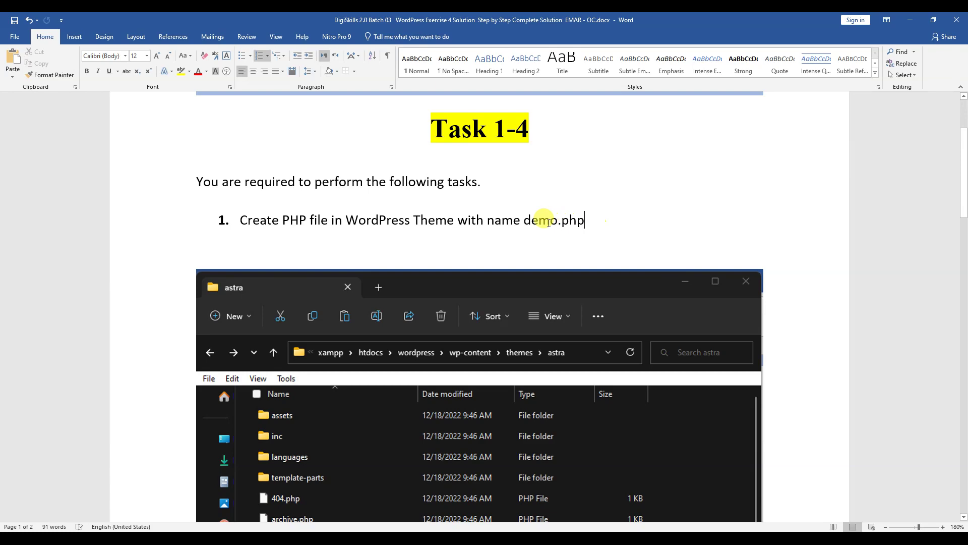
drag(524, 219, 585, 222)
click(570, 223)
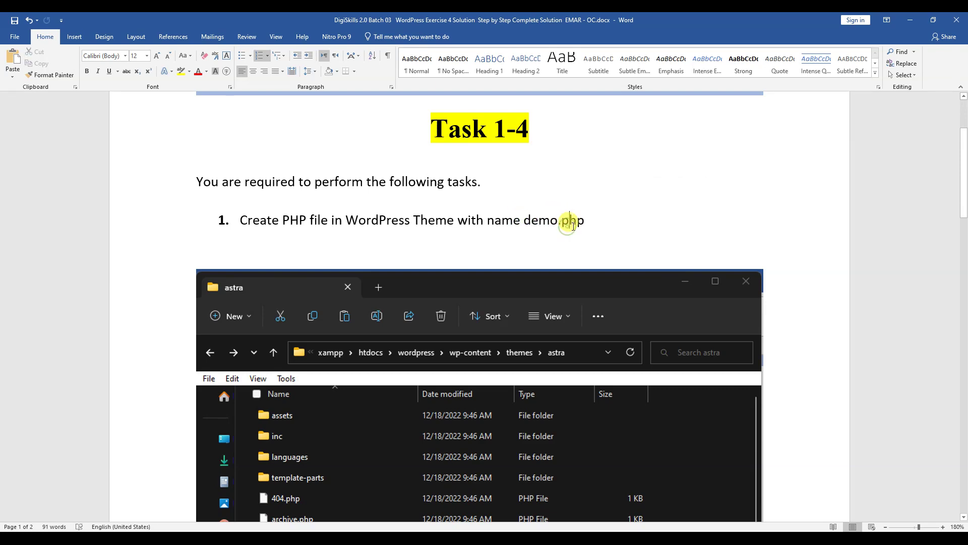
- Switch back to Firefox and title the new page "demo.php"
click(901, 21)
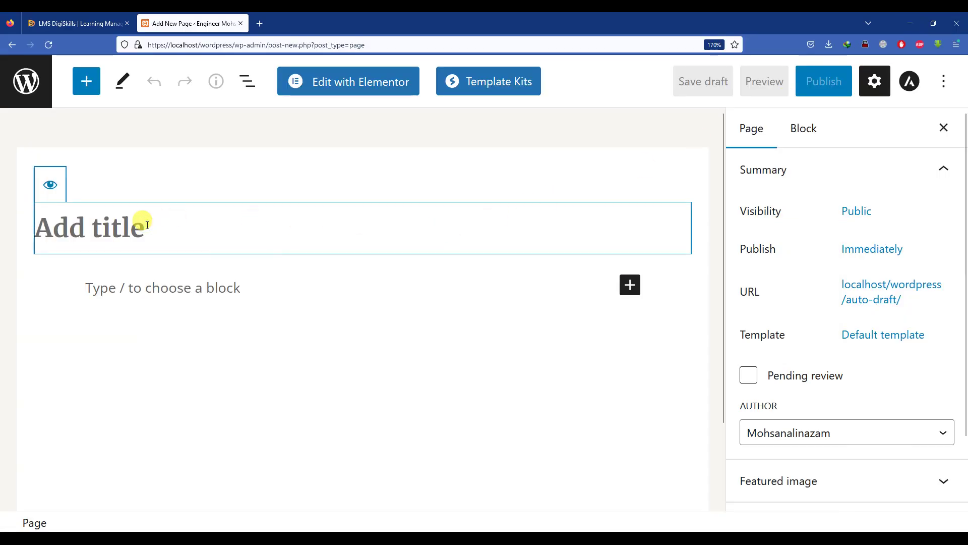
text(demo.php)
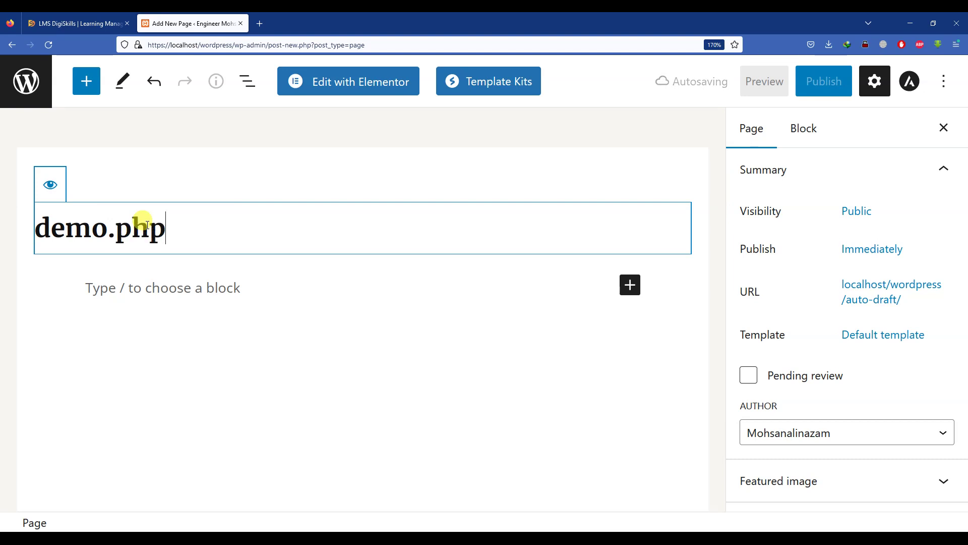
click(175, 326)
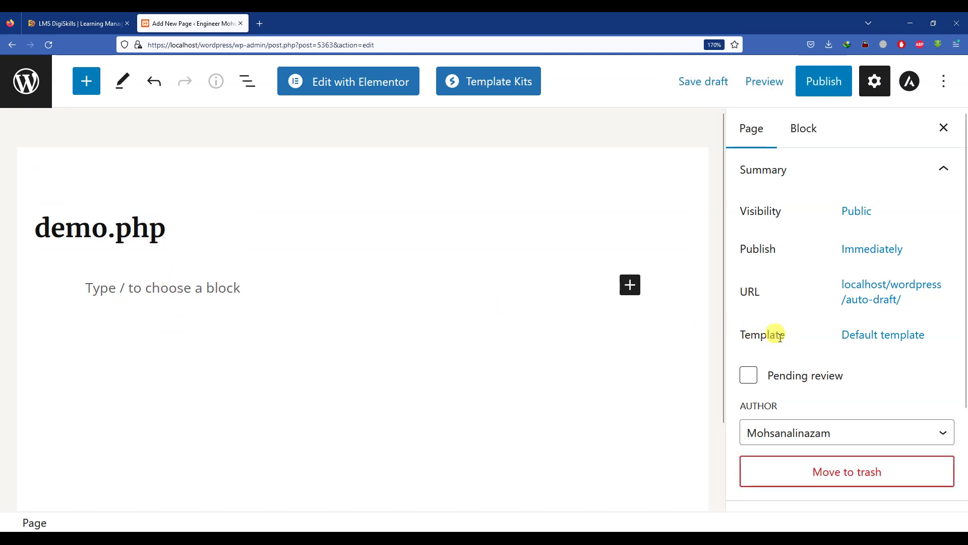
- Check demo.php in File Explorer's astra folder, and set the new page's template to demo in Firefox
click(849, 334)
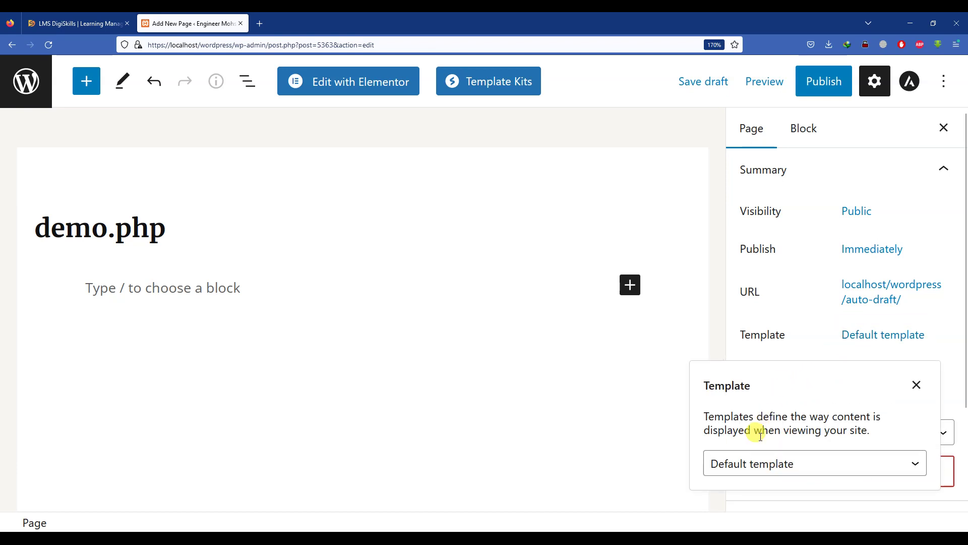
drag(764, 375, 752, 359)
click(747, 461)
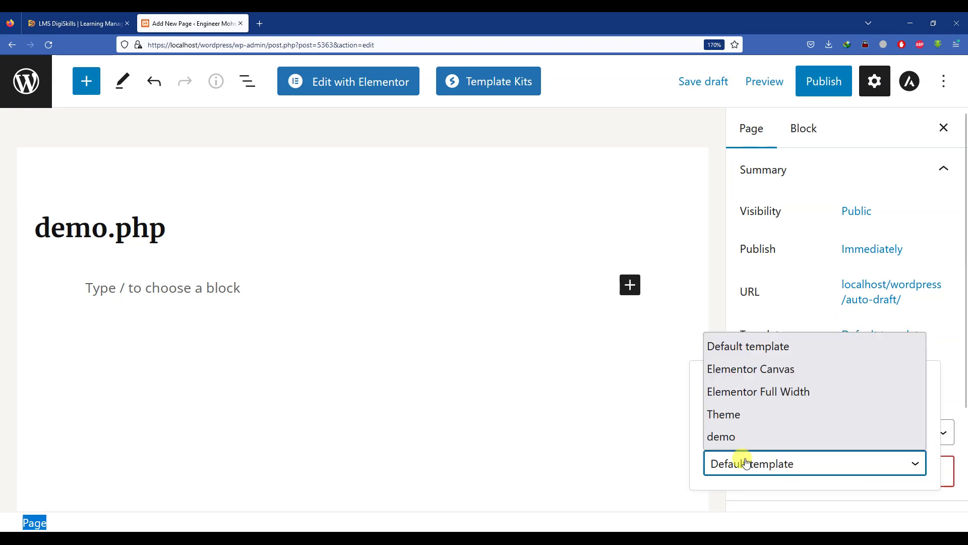
click(449, 540)
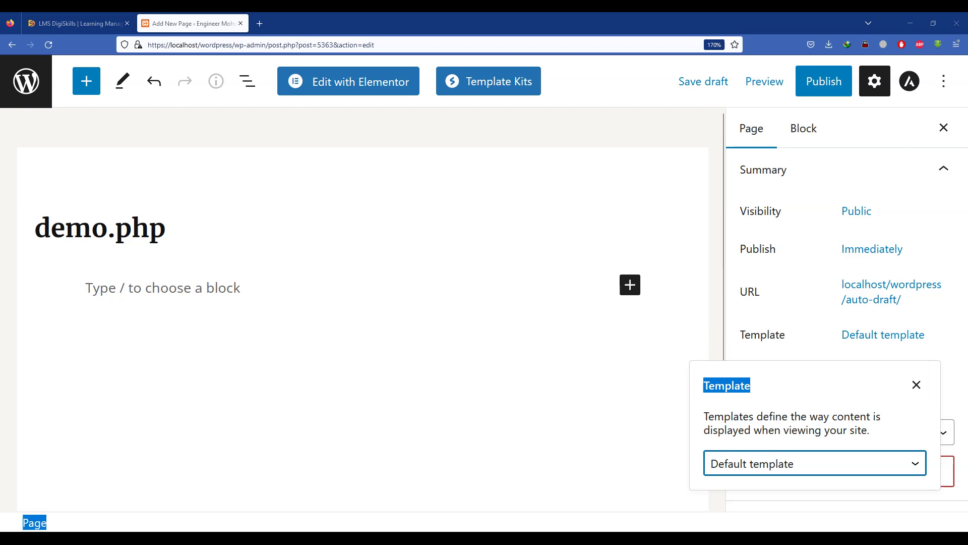
mouse_move(348, 257)
mouse_down()
mouse_move(429, 225)
mouse_move(378, 243)
mouse_move(361, 265)
mouse_up()
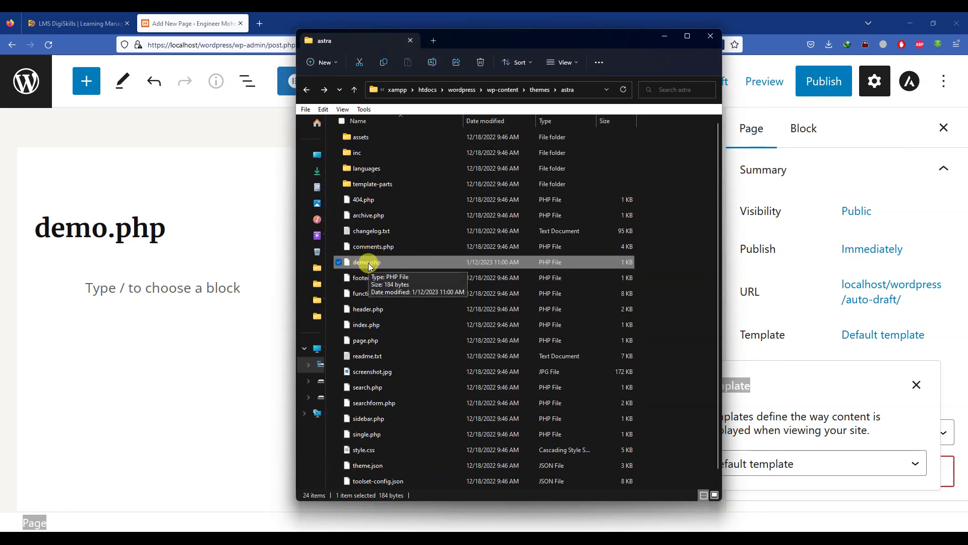
click(665, 36)
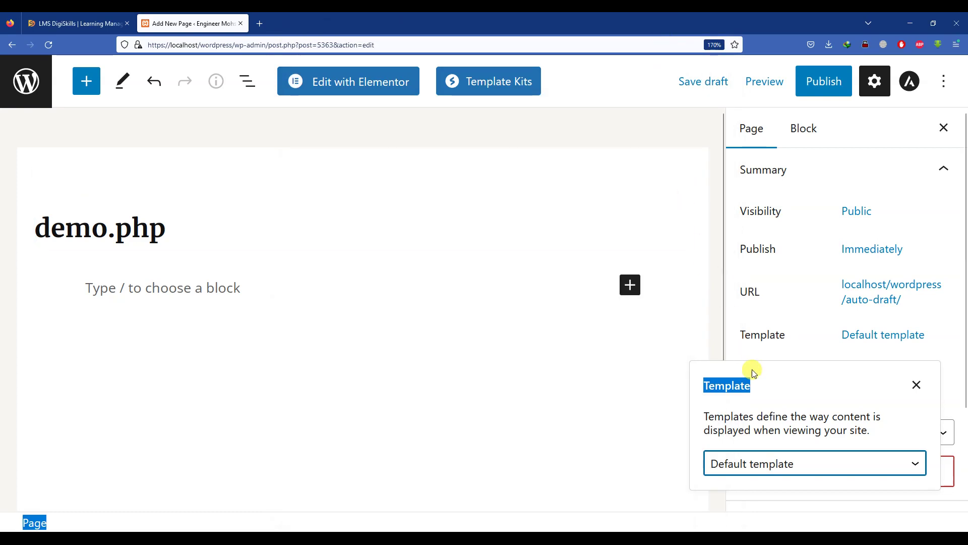
click(764, 464)
click(733, 437)
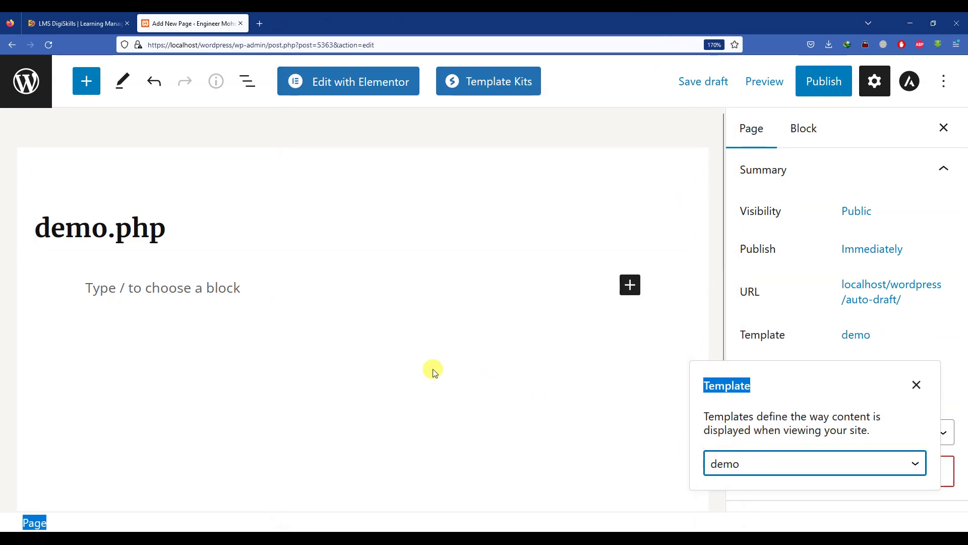
- Capture a rectangular snip of the whole Firefox window, showing the demo.php page and its chosen template, with Snipping Tool
click(512, 527)
drag(371, 123, 255, 116)
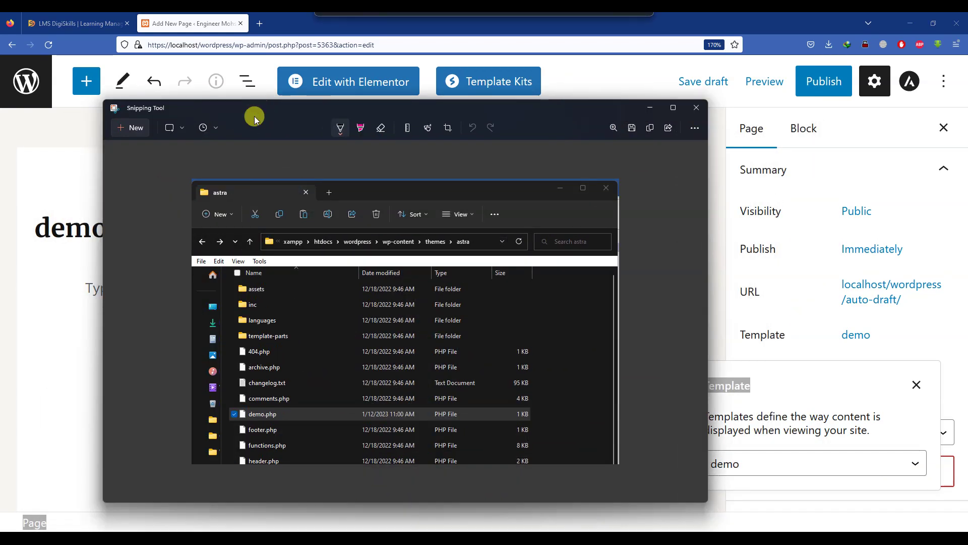
click(129, 128)
drag(2, 13, 963, 528)
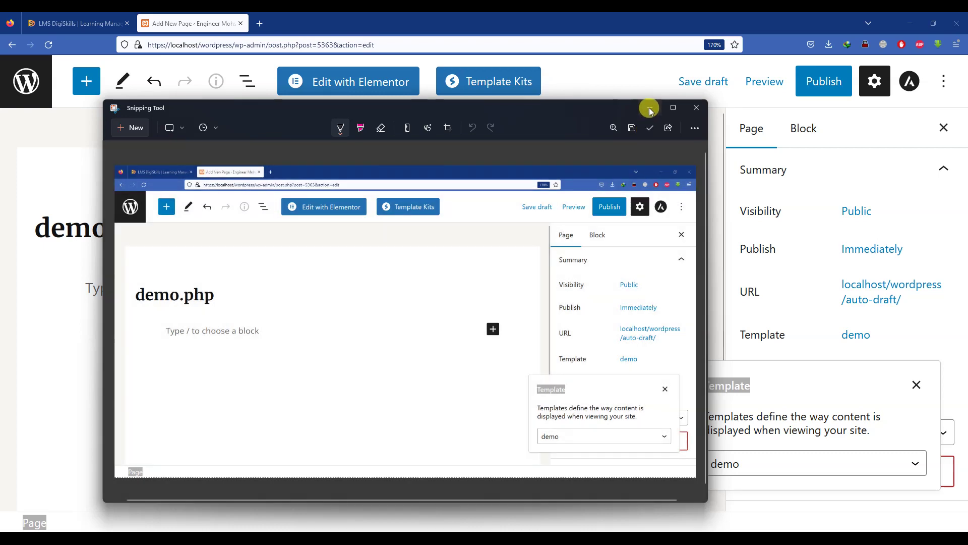
click(650, 107)
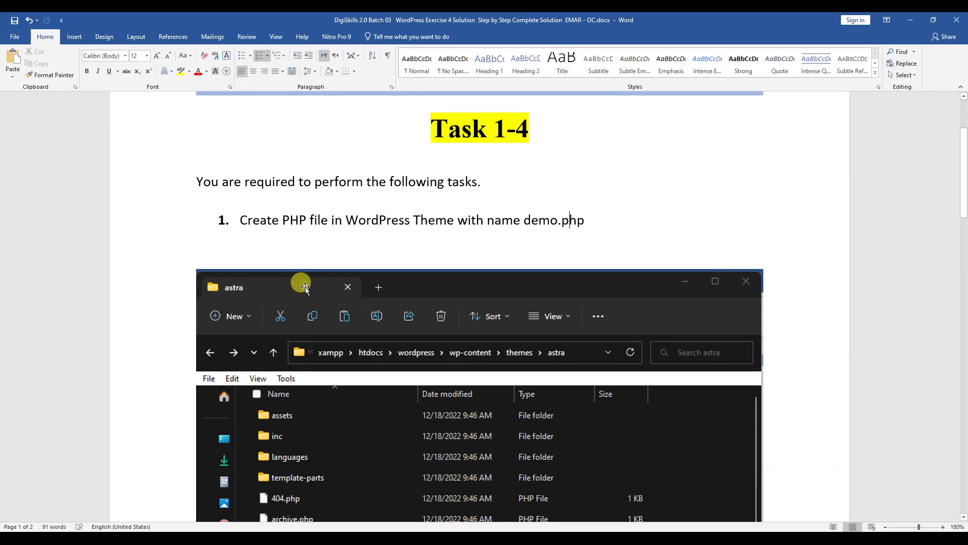
- In Word, paste the page editor screenshot on the empty line below the astra folder picture, keeping source formatting
scroll(308, 283, down, 5)
click(236, 327)
click(212, 330)
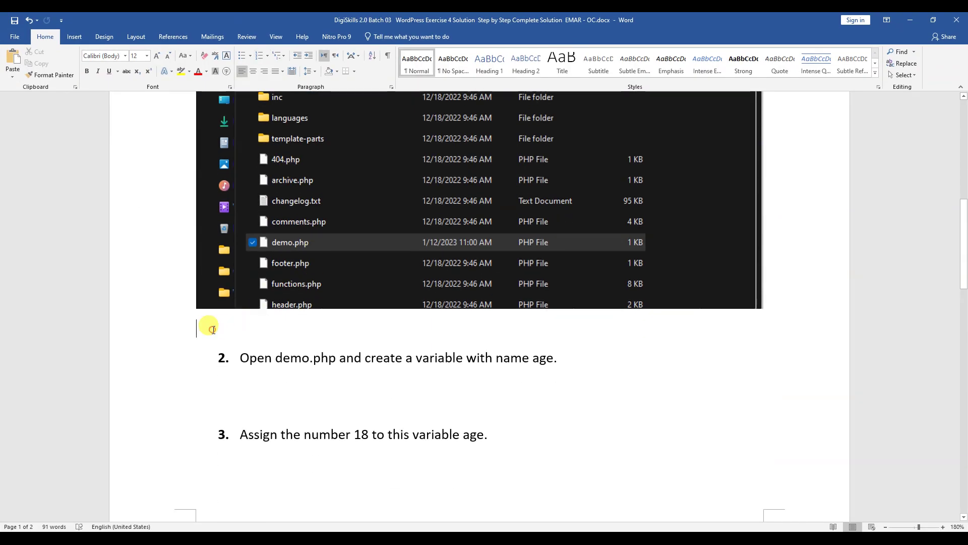
right_click(199, 328)
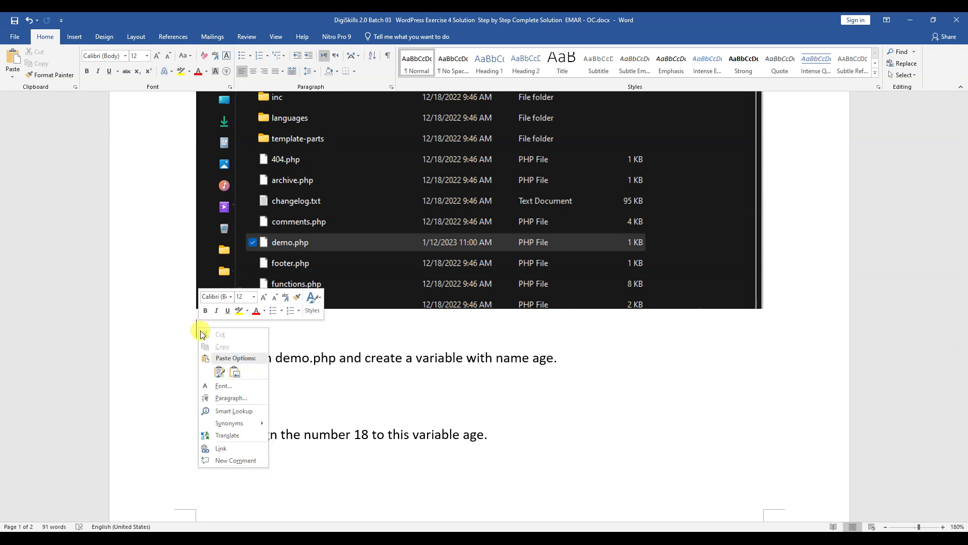
click(220, 370)
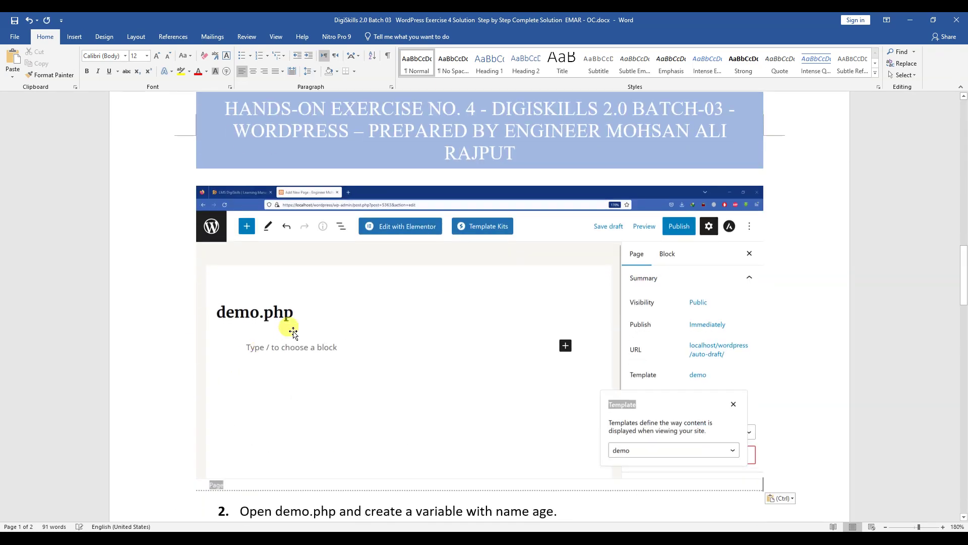
- Remove the extra blank line between the first task's text and the astra folder picture
scroll(299, 322, down, 3)
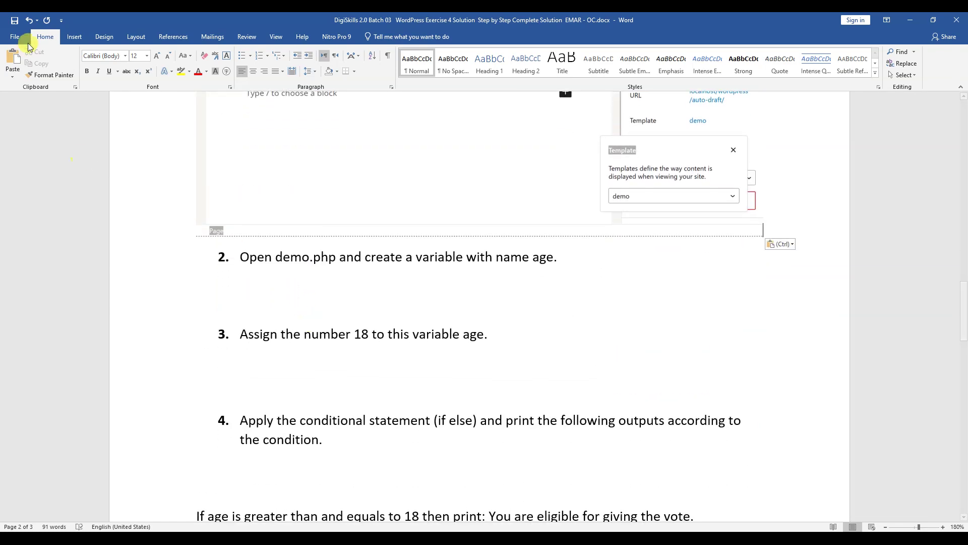
scroll(272, 231, up, 15)
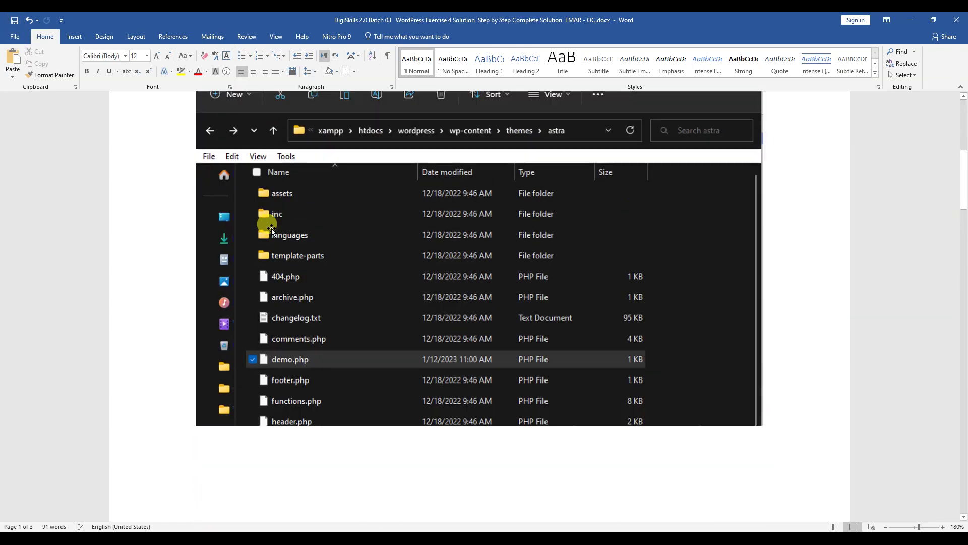
scroll(379, 247, up, 4)
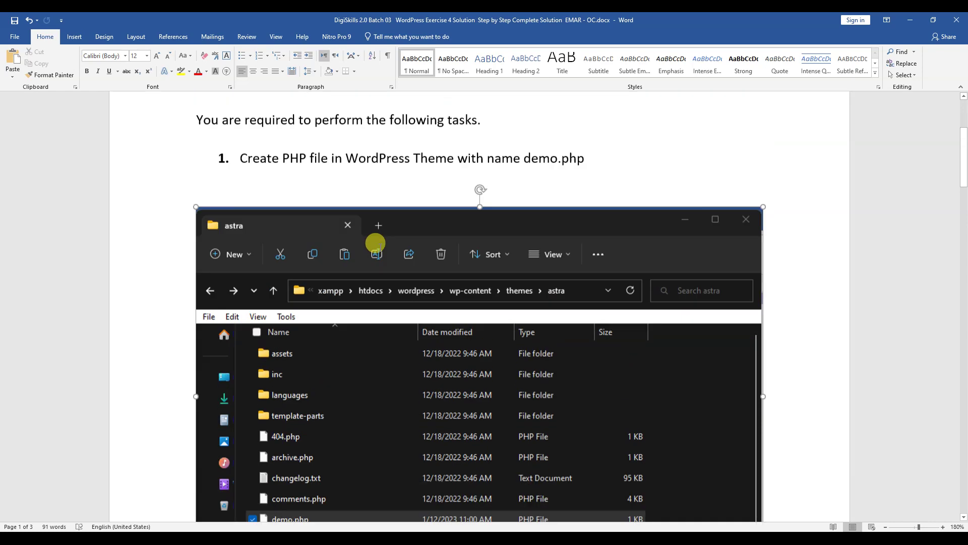
click(325, 242)
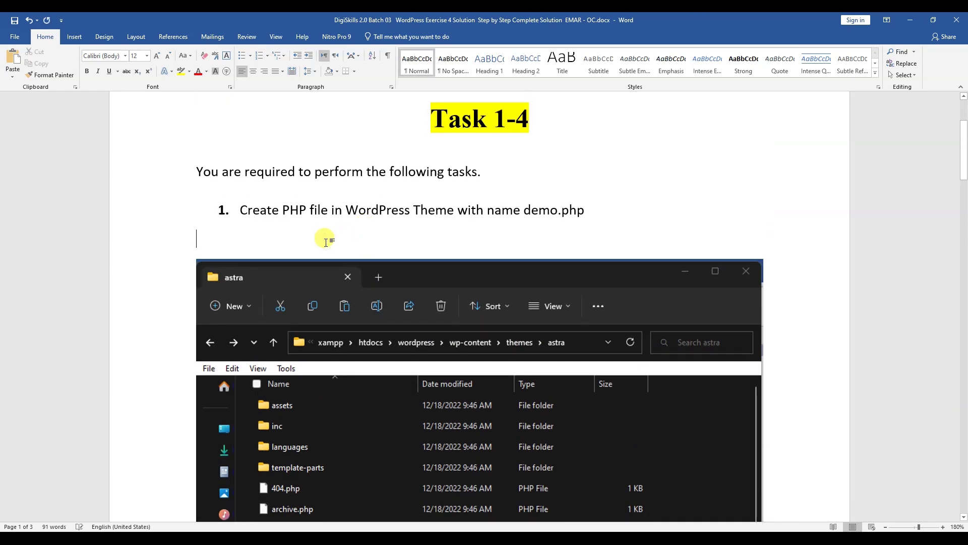
key(BackSpace)
scroll(324, 256, down, 5)
click(404, 253)
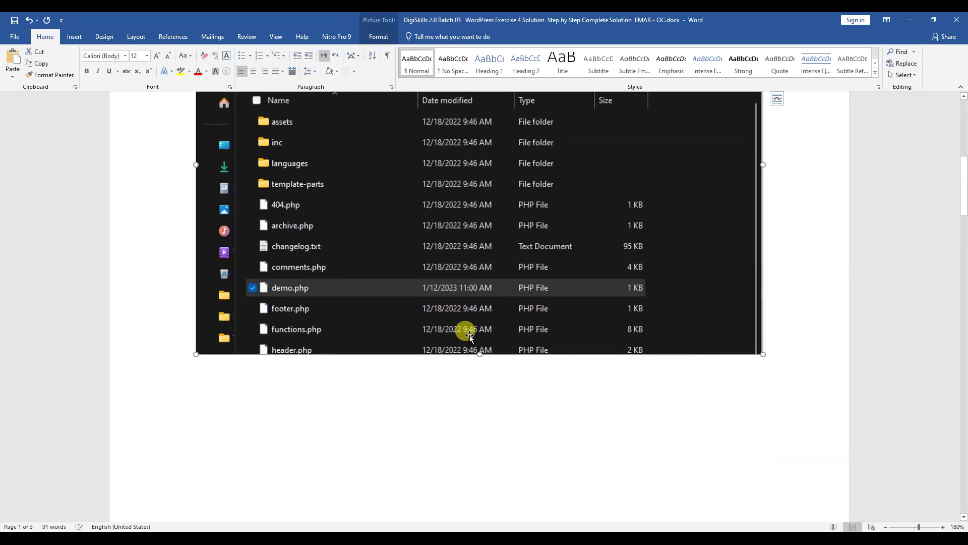
drag(480, 354, 473, 287)
scroll(449, 281, down, 5)
key(ctrl+z)
- Reduce the height of the page editor screenshot so it fits on page 1, and save the document
scroll(451, 295, down, 3)
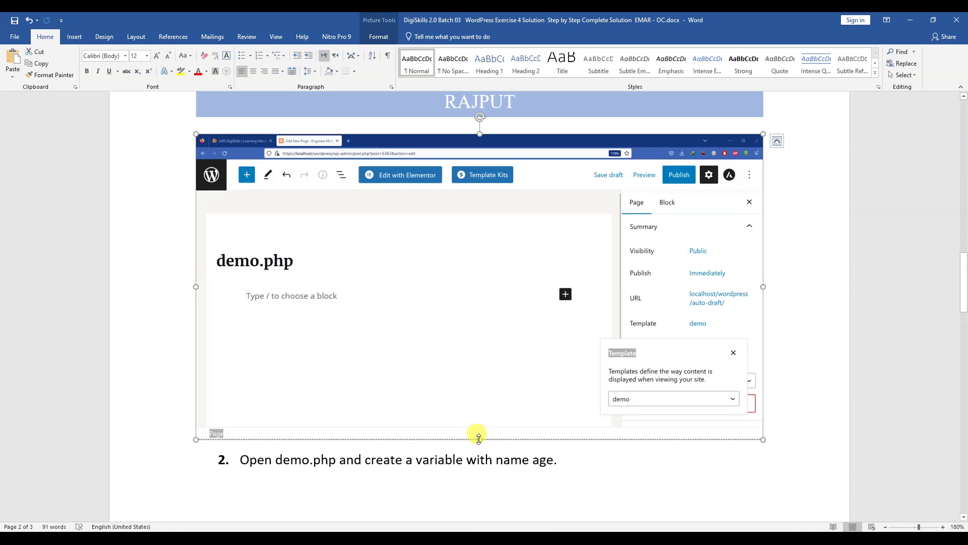
drag(478, 437, 480, 372)
scroll(469, 353, down, 1)
drag(479, 331, 473, 372)
click(16, 22)
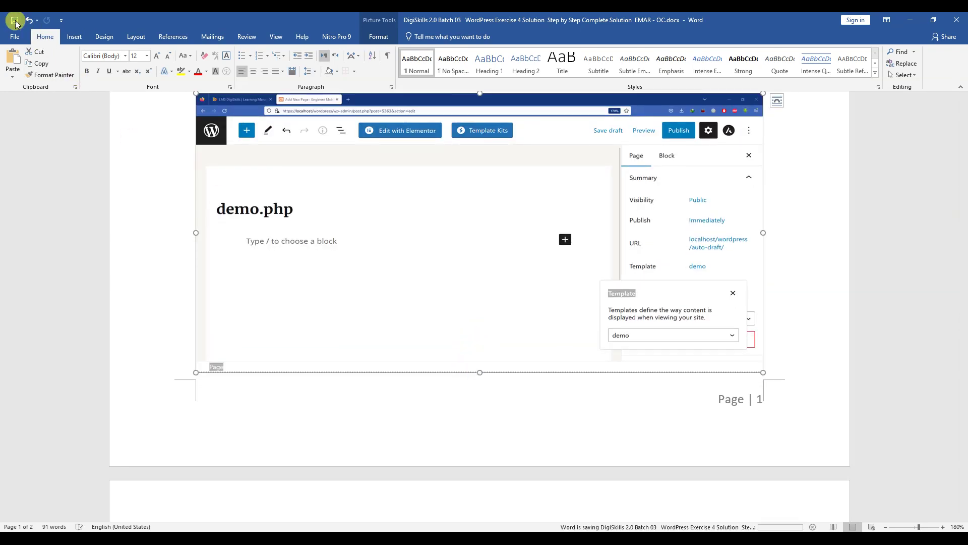
- Review the second task's wording in Word, and check the page's title and template in Firefox with the template pop-up closed
click(768, 346)
scroll(770, 367, down, 6)
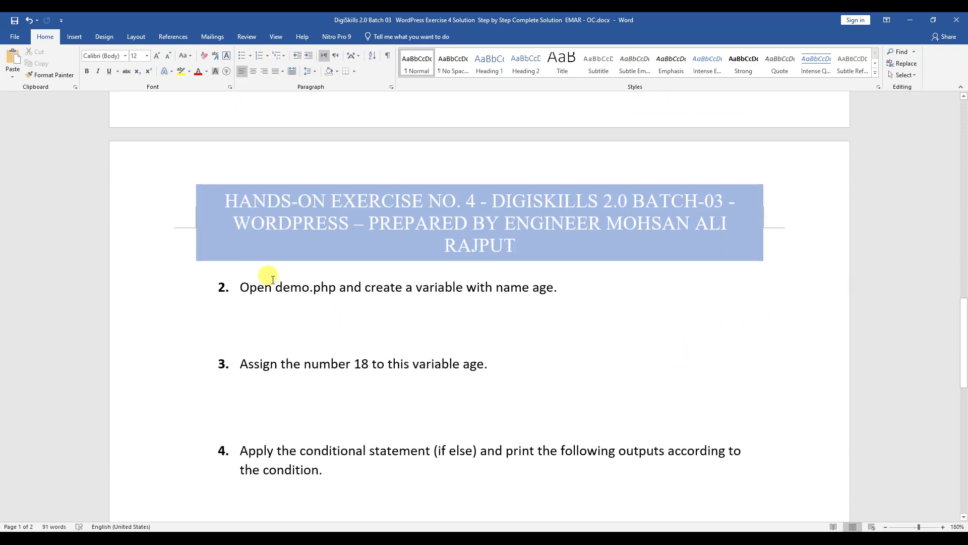
drag(242, 285, 564, 294)
click(313, 310)
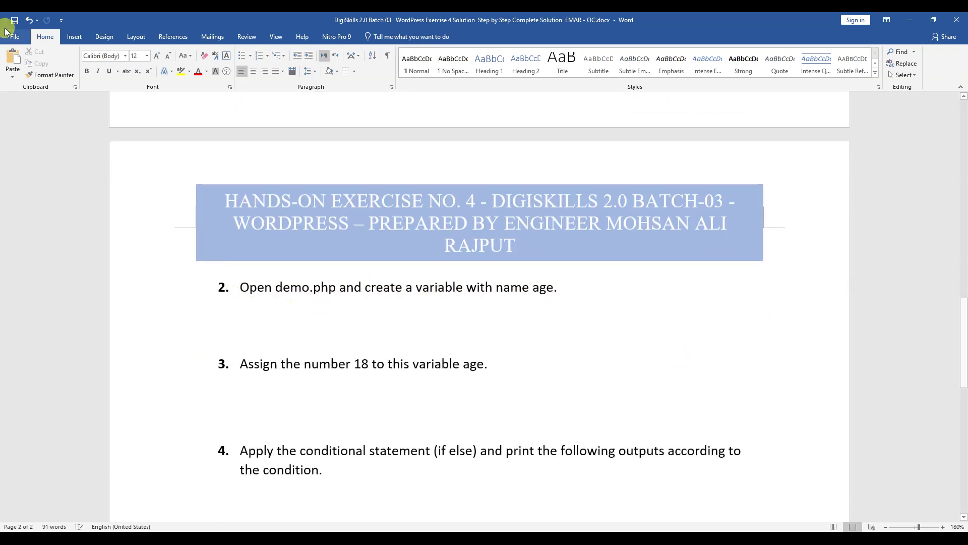
click(910, 20)
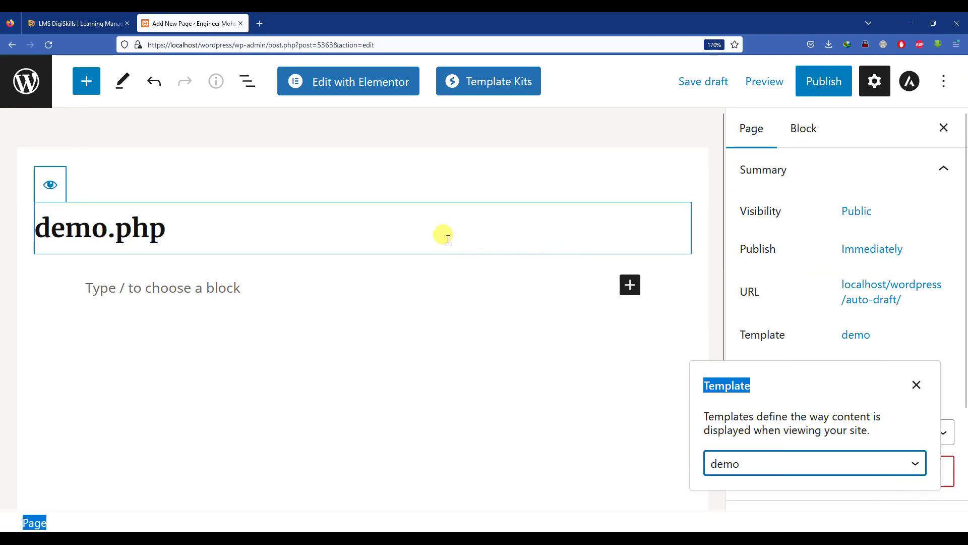
click(385, 282)
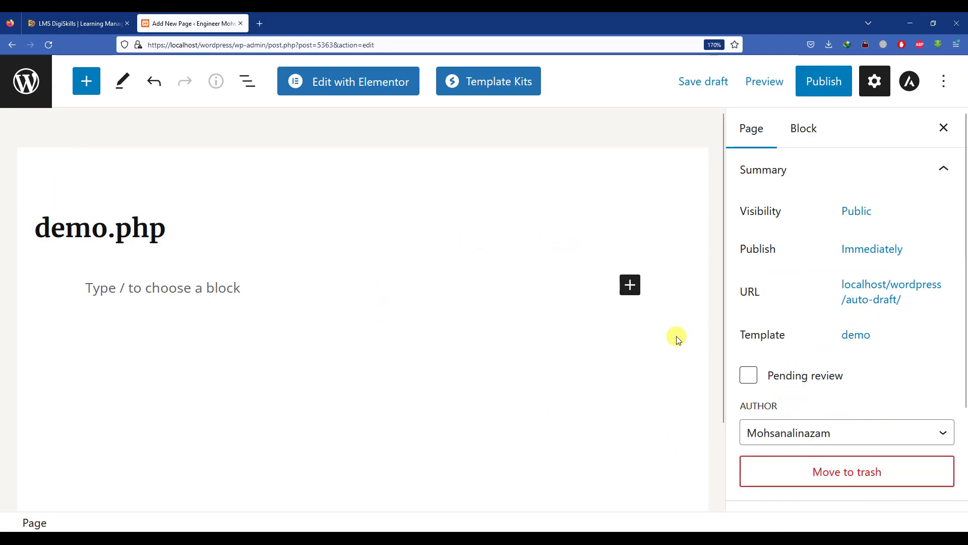
click(605, 538)
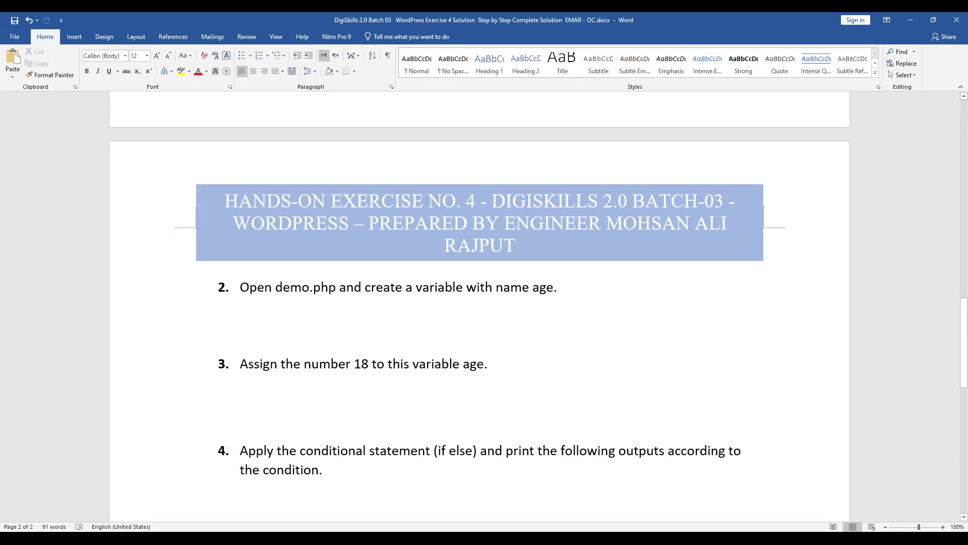
click(605, 538)
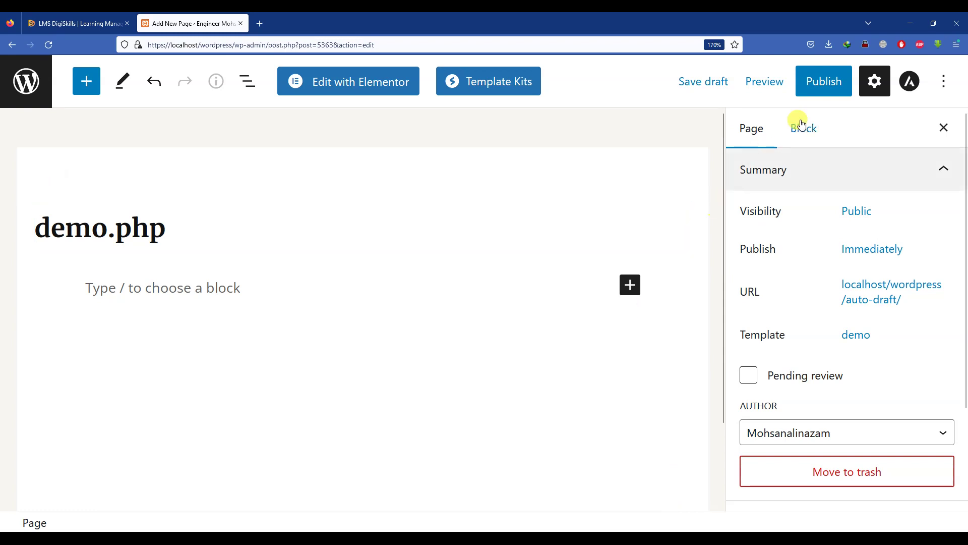
- Publish the demo.php page and view its live output in the browser
click(825, 82)
click(798, 83)
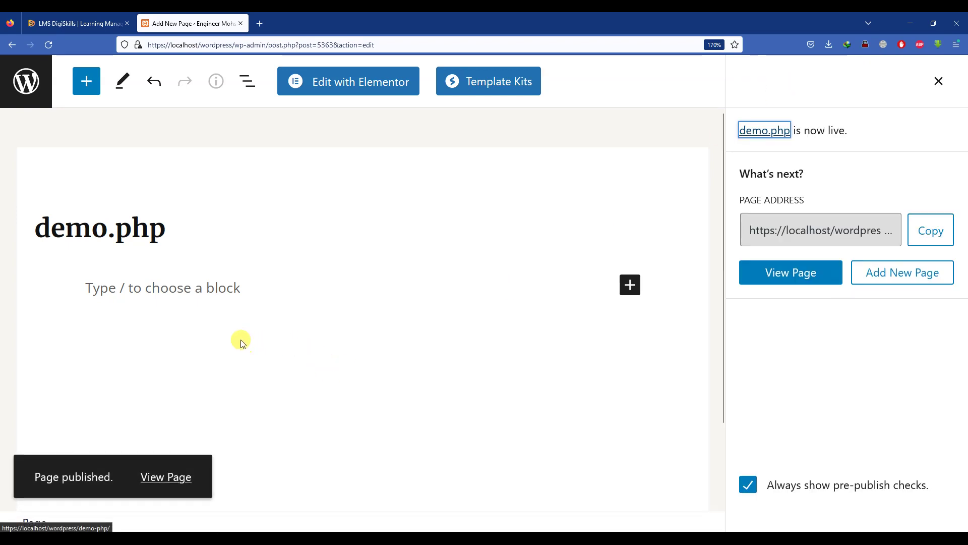
drag(26, 474, 188, 478)
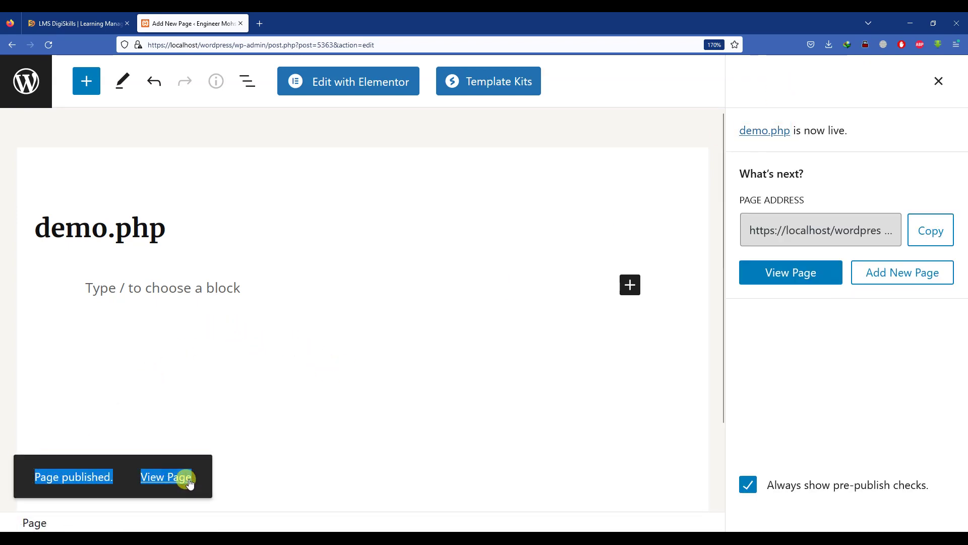
click(789, 273)
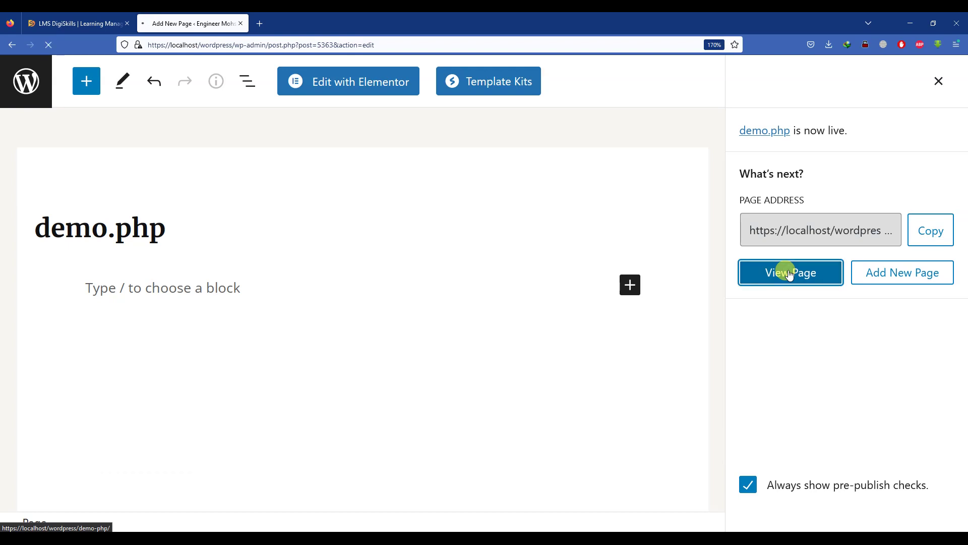
drag(9, 69, 210, 71)
click(210, 89)
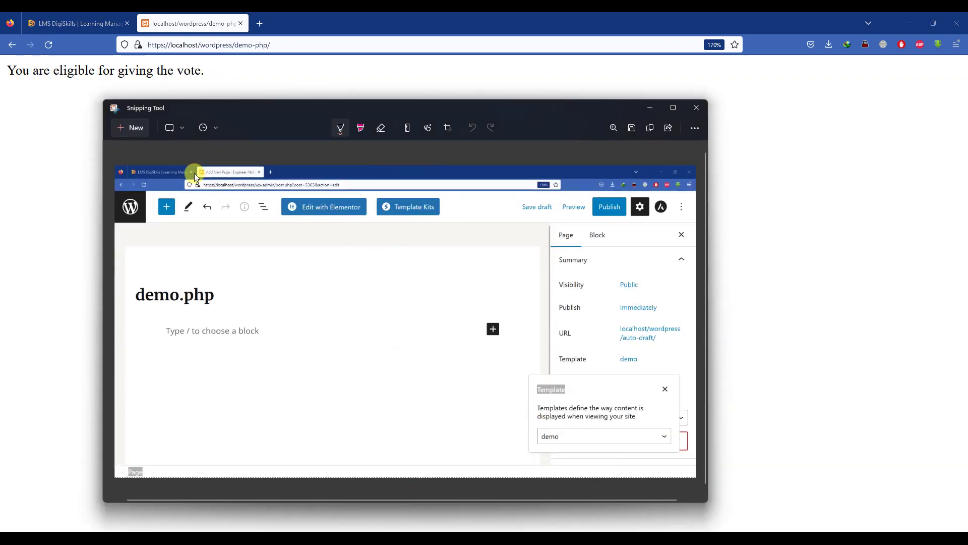
- Snip the upper part of the Firefox window with the live page's output and copy the capture
click(133, 126)
drag(1, 13, 958, 218)
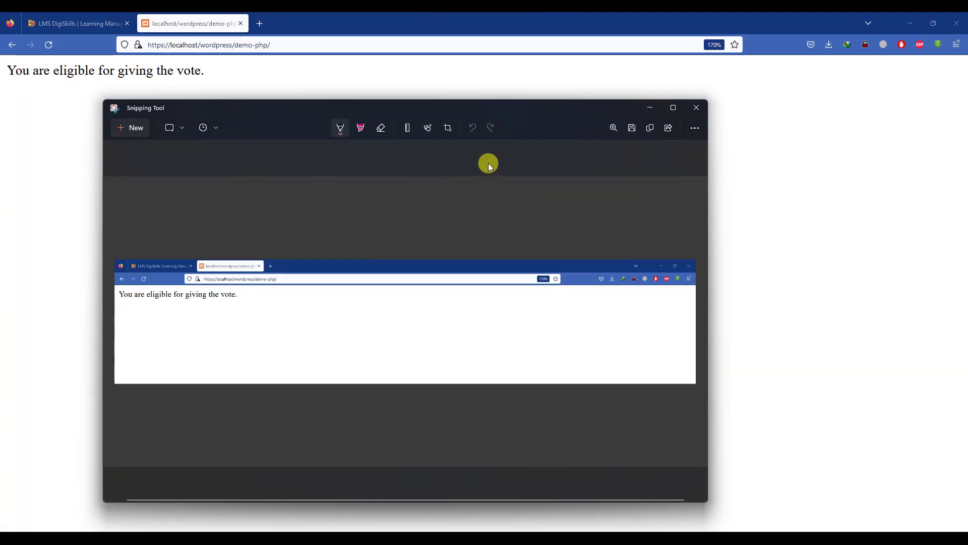
click(651, 128)
- Switch to Word and paste the live page screenshot directly below the second task
key(alt+Tab)
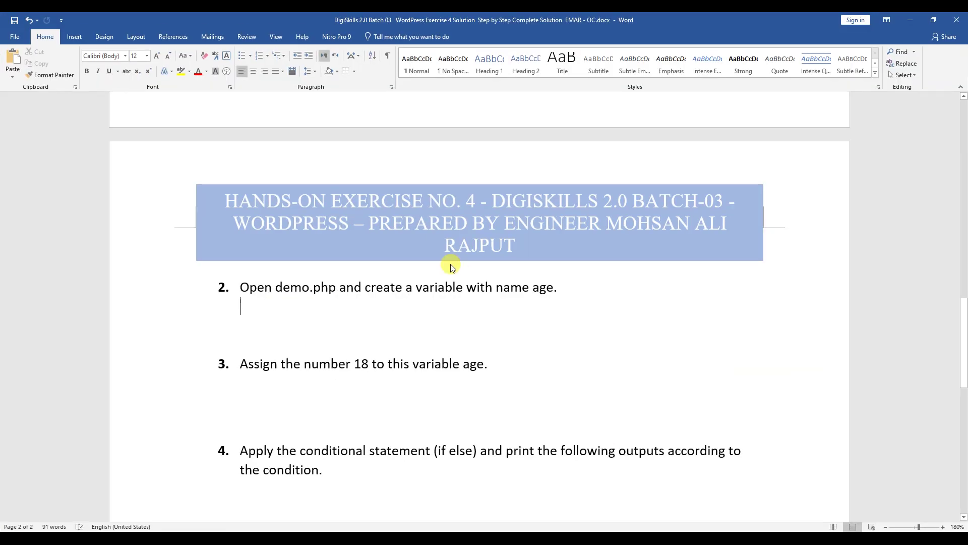
scroll(247, 269, up, 5)
scroll(247, 269, down, 5)
right_click(256, 263)
click(279, 309)
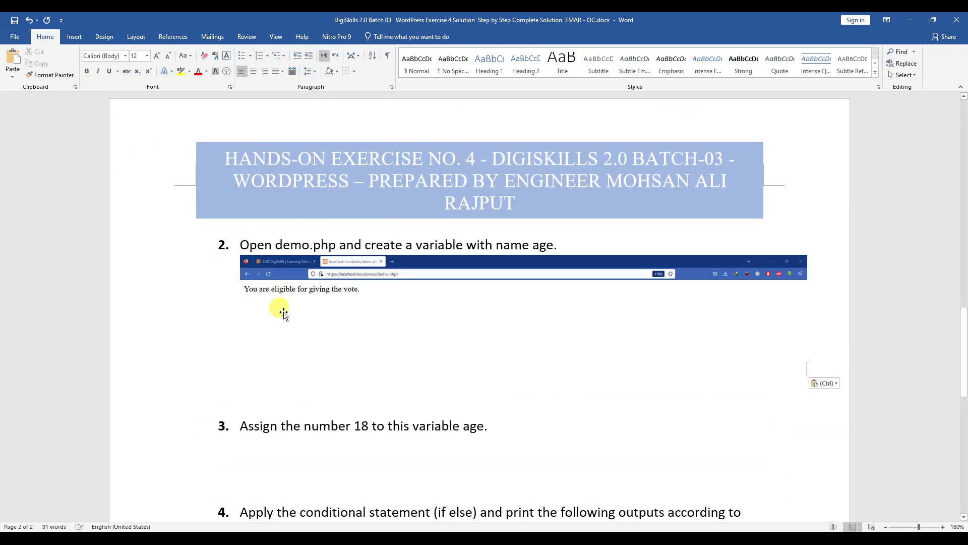
- Remove the space after the paragraph containing the live page screenshot
click(355, 360)
click(295, 392)
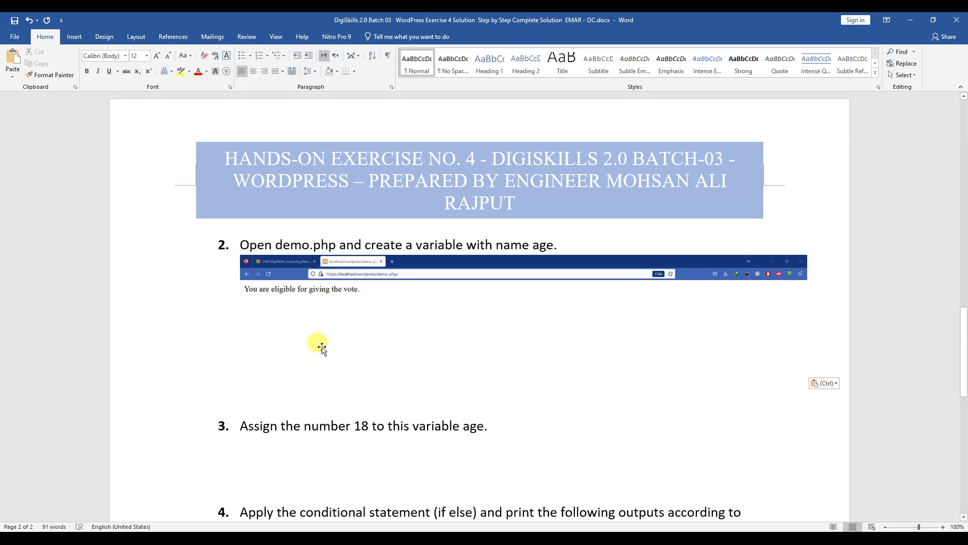
click(258, 381)
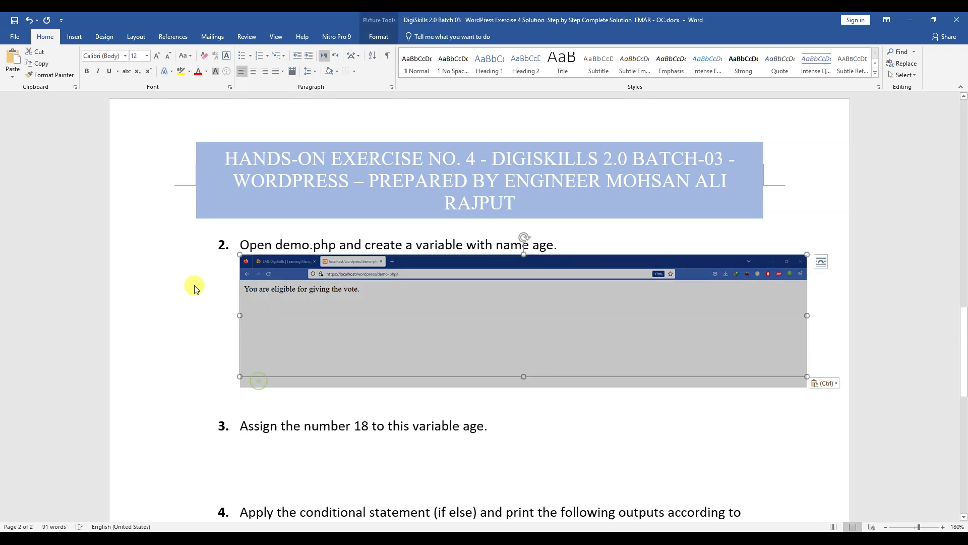
click(307, 71)
click(336, 183)
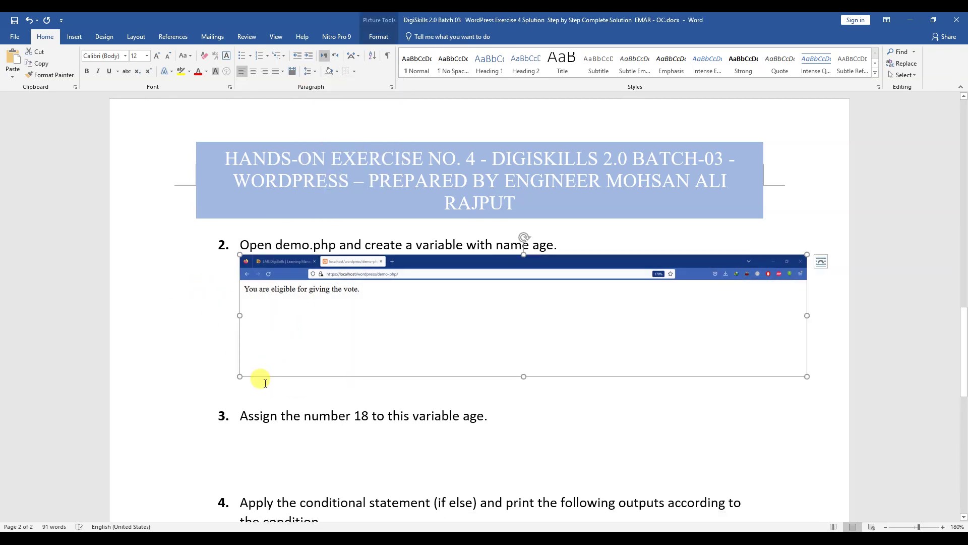
- Leave Word, return to the astra theme folder and open its demo.php file in Notepad++
click(258, 386)
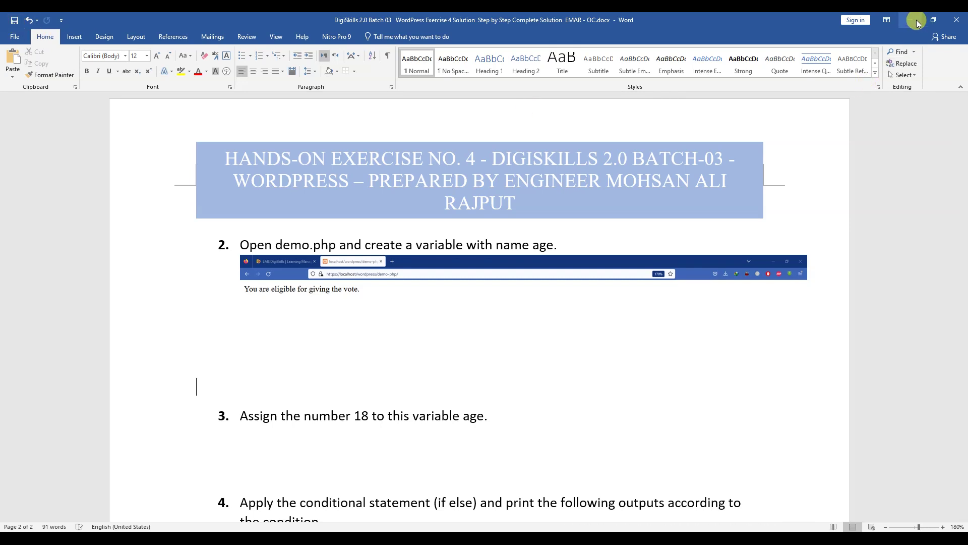
drag(240, 244, 566, 247)
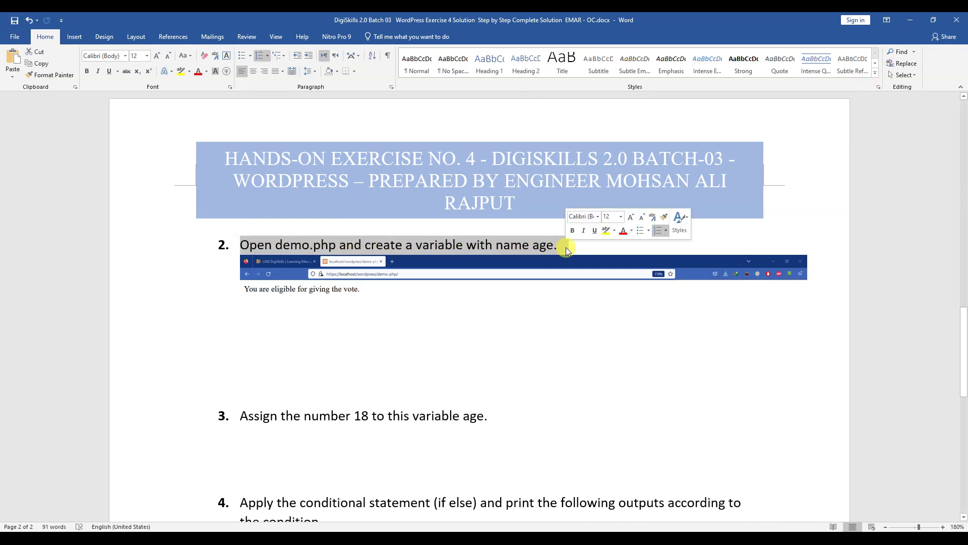
drag(417, 246, 463, 245)
click(522, 244)
click(909, 19)
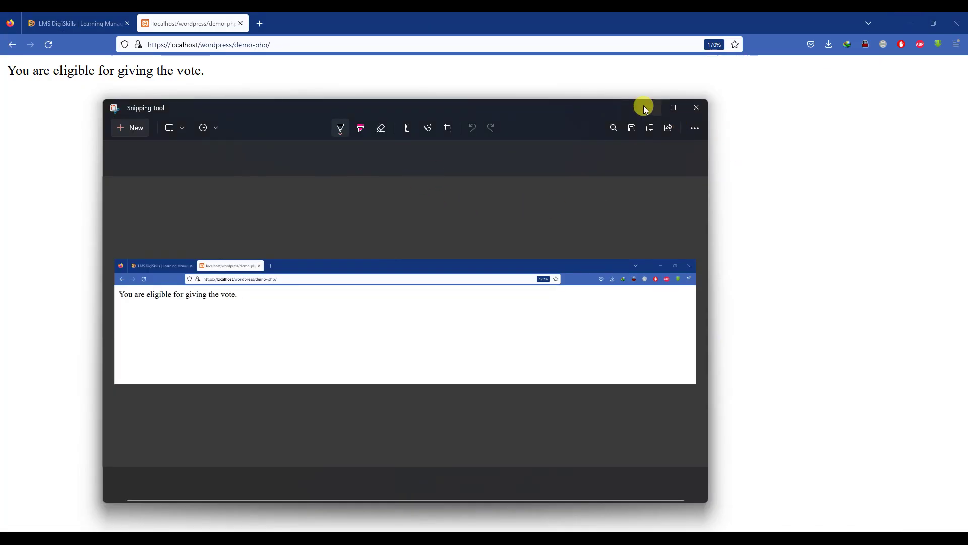
click(645, 108)
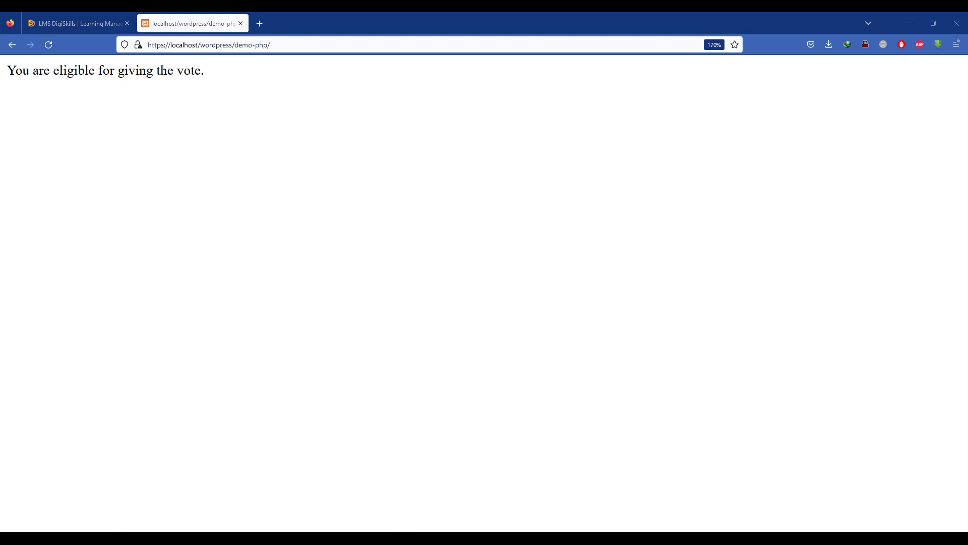
click(396, 537)
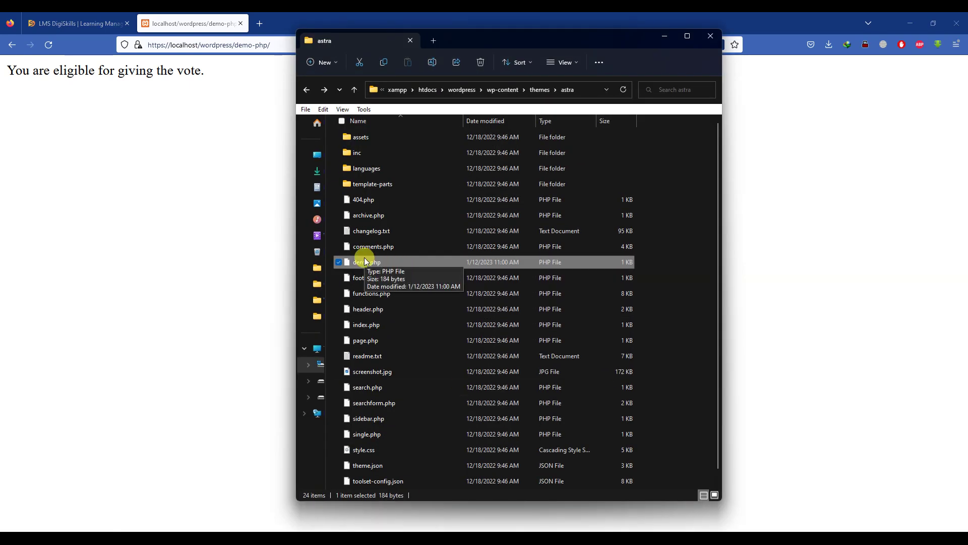
double_click(365, 263)
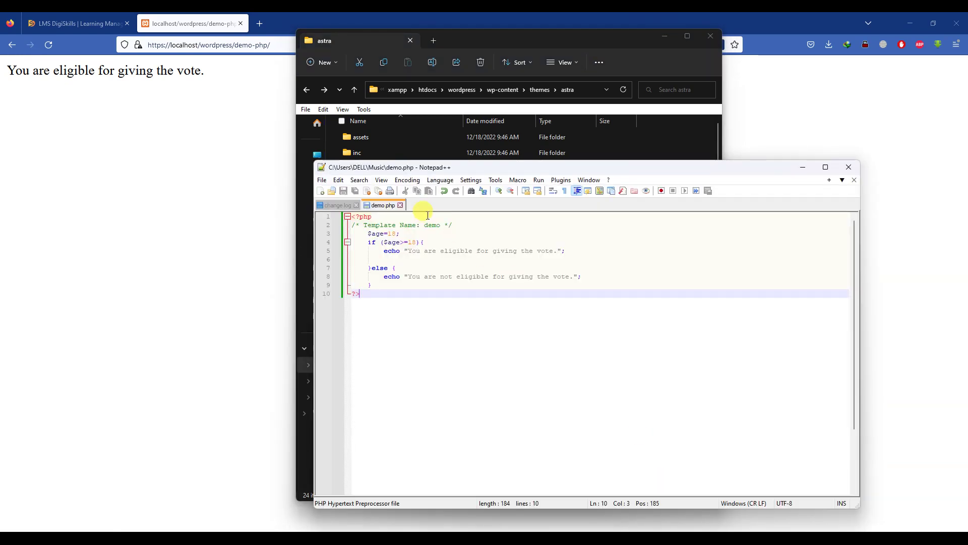
click(849, 168)
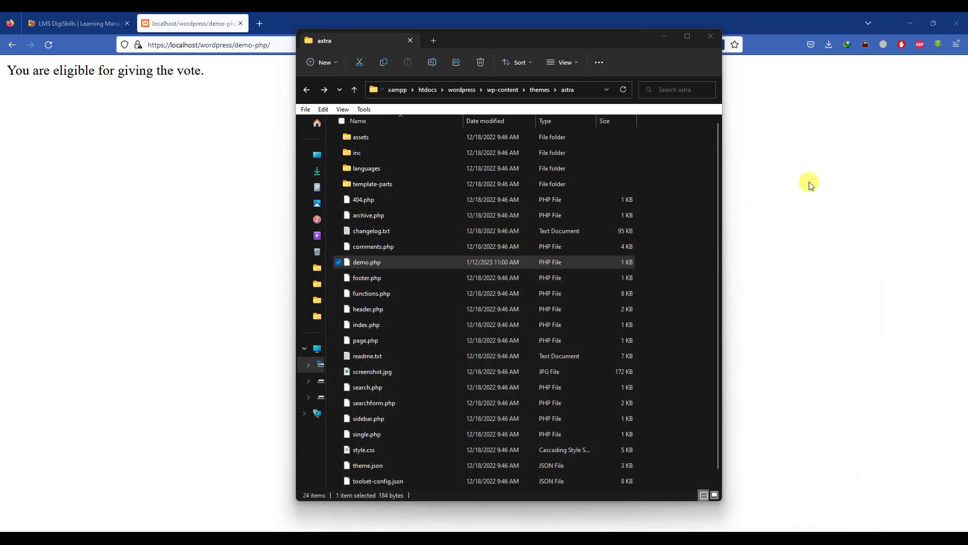
double_click(362, 263)
double_click(415, 227)
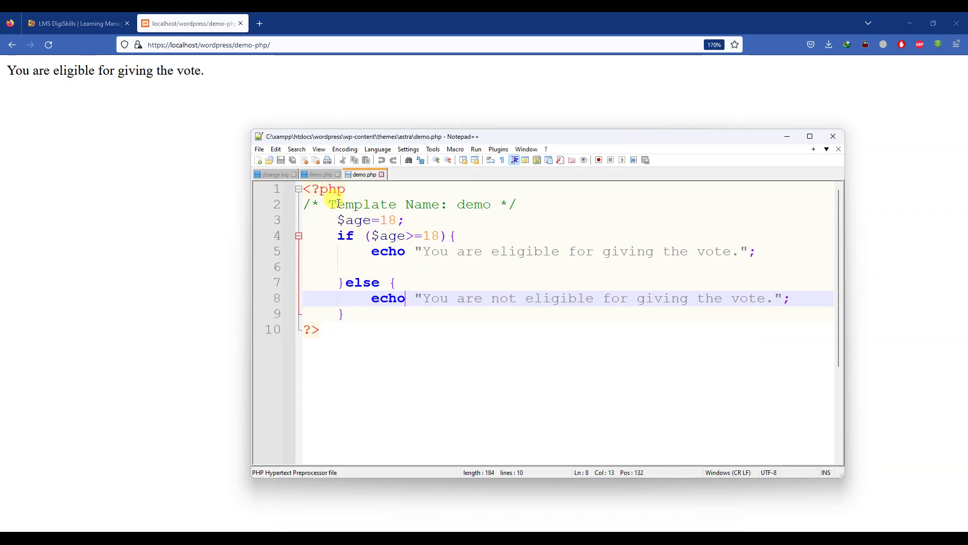
click(337, 204)
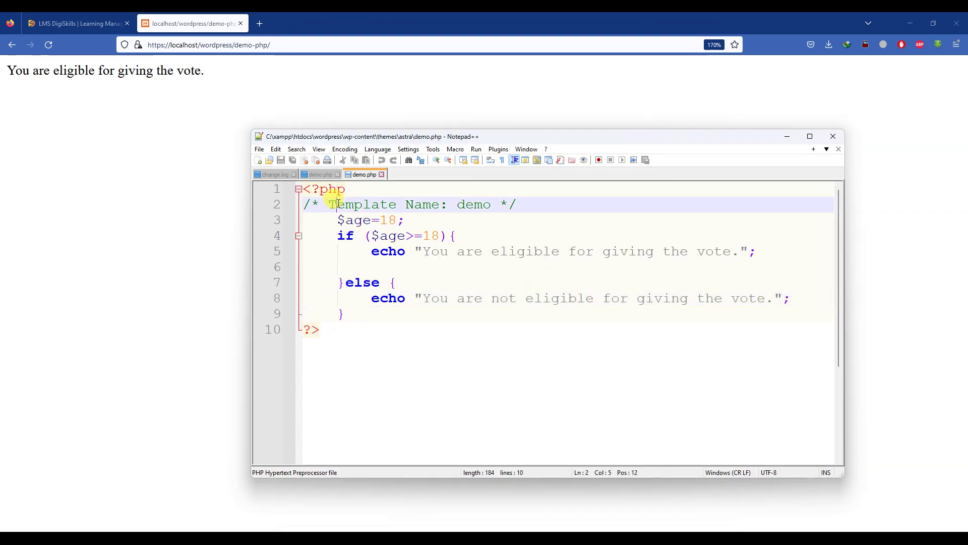
- Close the astra copy of demo.php, set $age to 10 in the Music folder's copy and save it
click(382, 174)
click(377, 220)
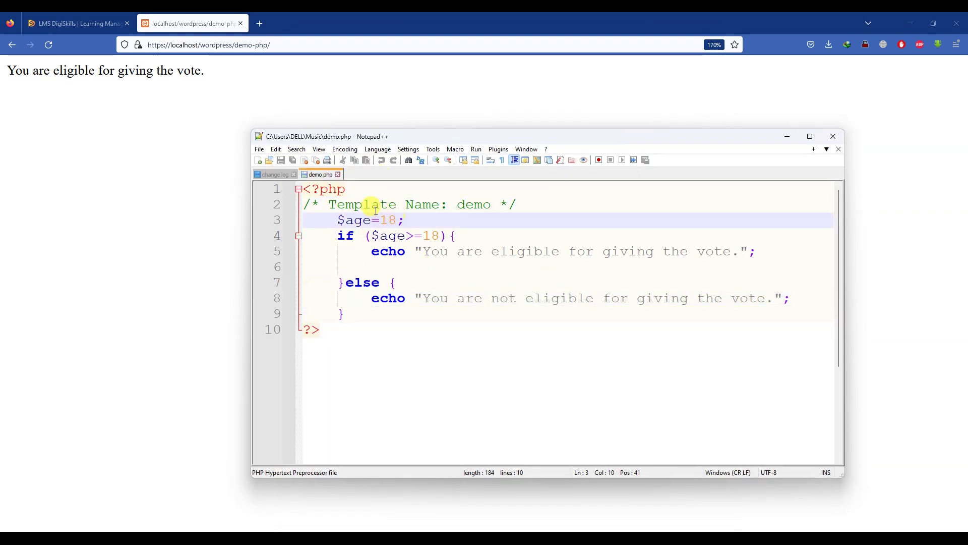
drag(332, 221, 410, 220)
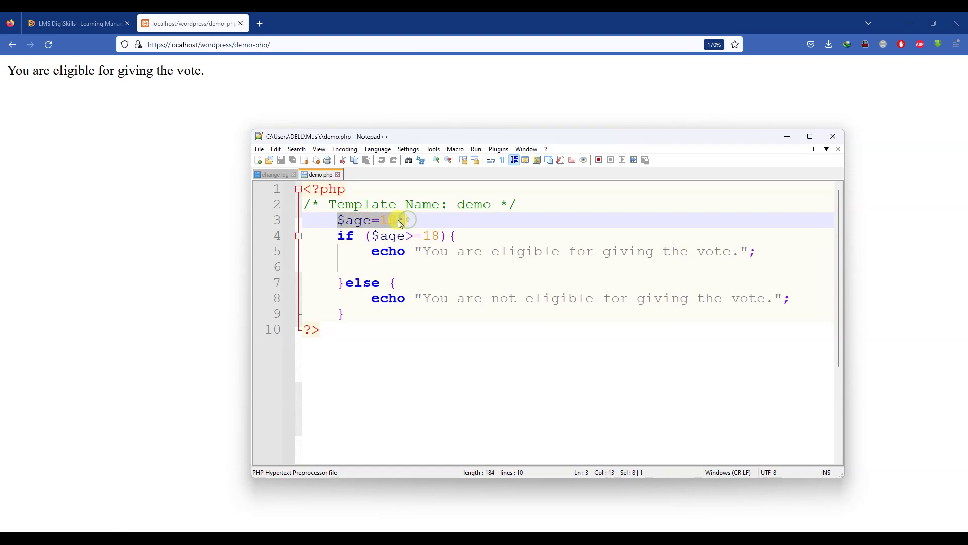
click(397, 220)
key(BackSpace)
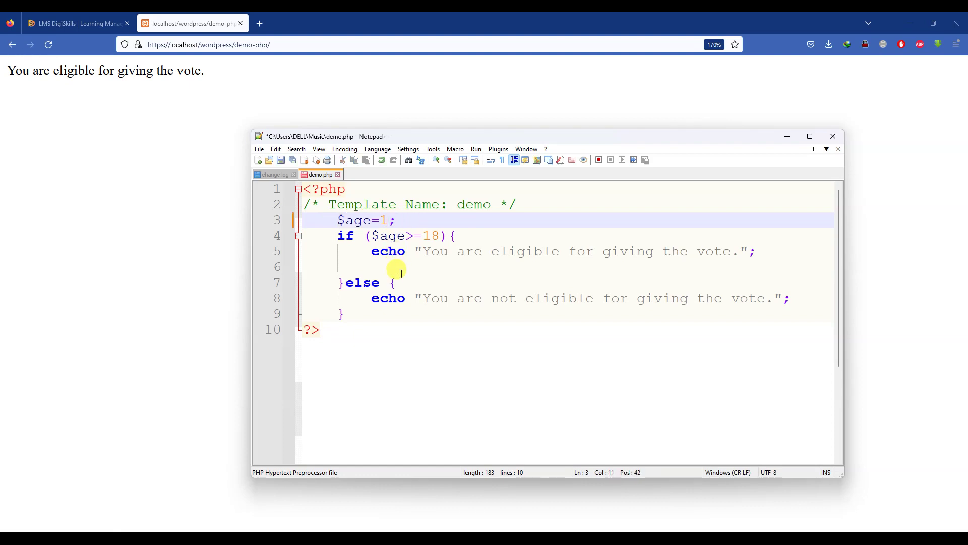
click(281, 161)
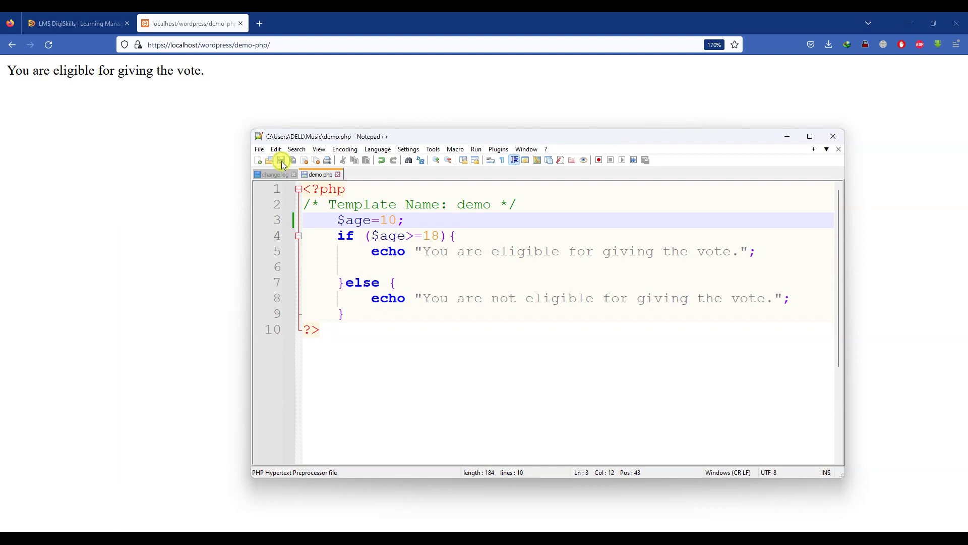
- Reload the live demo-php page in Firefox and check the voting eligibility message
click(47, 74)
drag(7, 70, 215, 74)
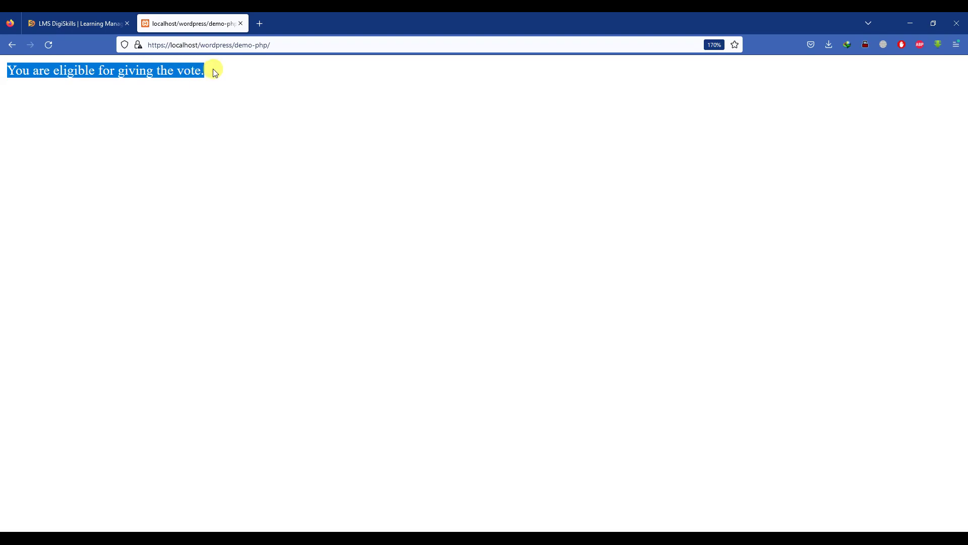
click(49, 45)
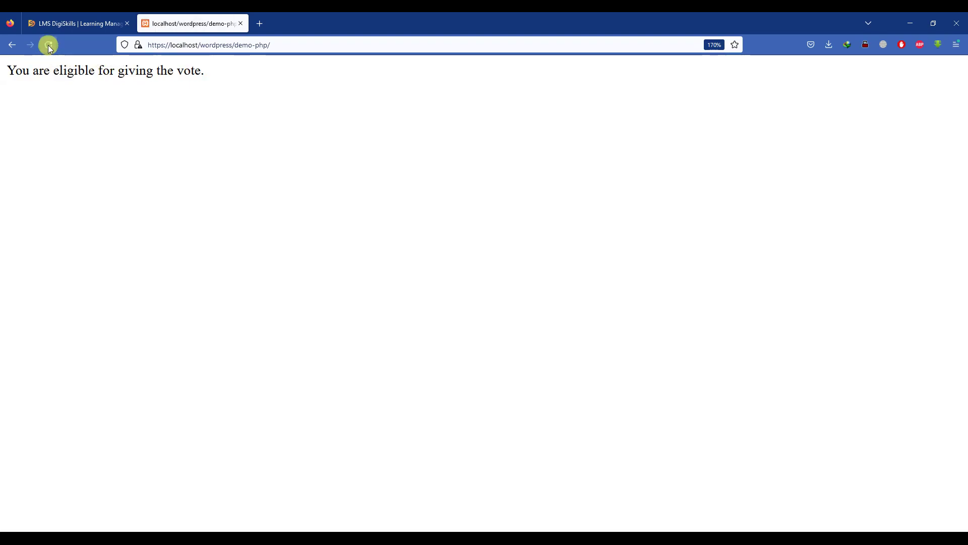
click(48, 45)
drag(8, 69, 231, 71)
click(247, 143)
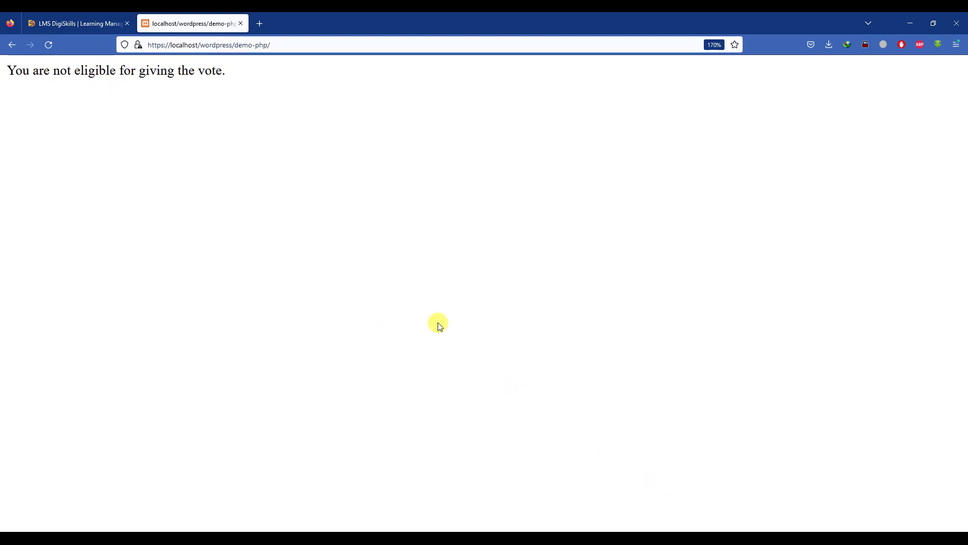
- Snip the Notepad++ window showing the demo.php code with $age=10
key(alt+Tab)
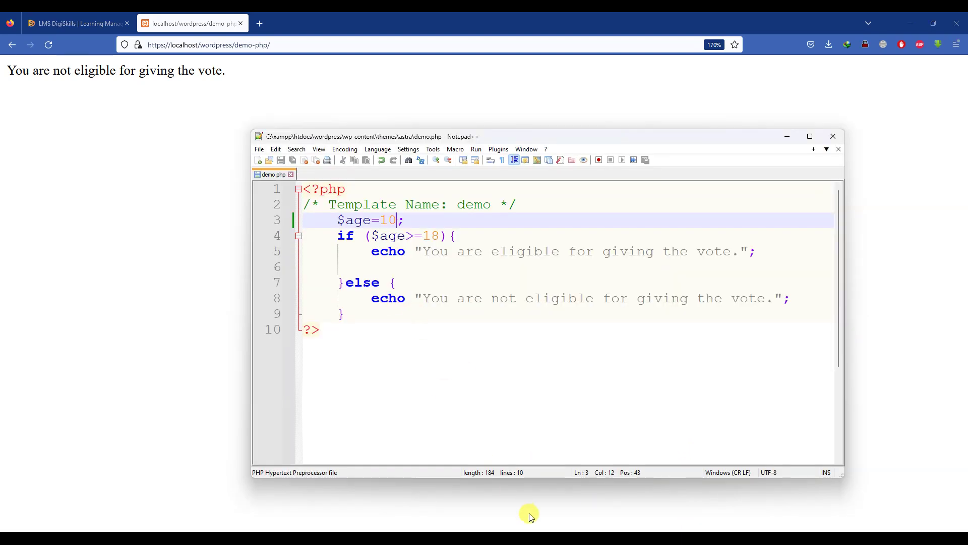
key(alt+Tab)
click(123, 133)
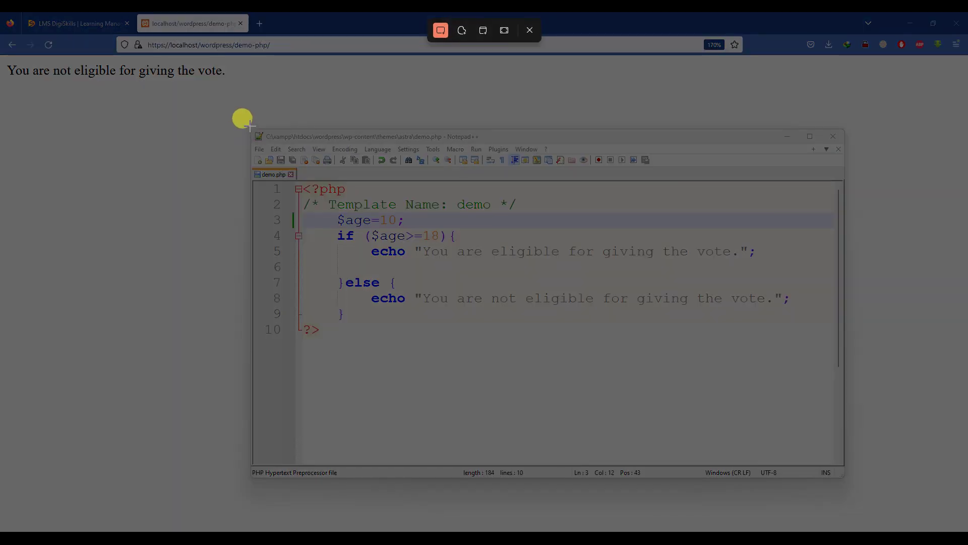
drag(251, 125, 845, 429)
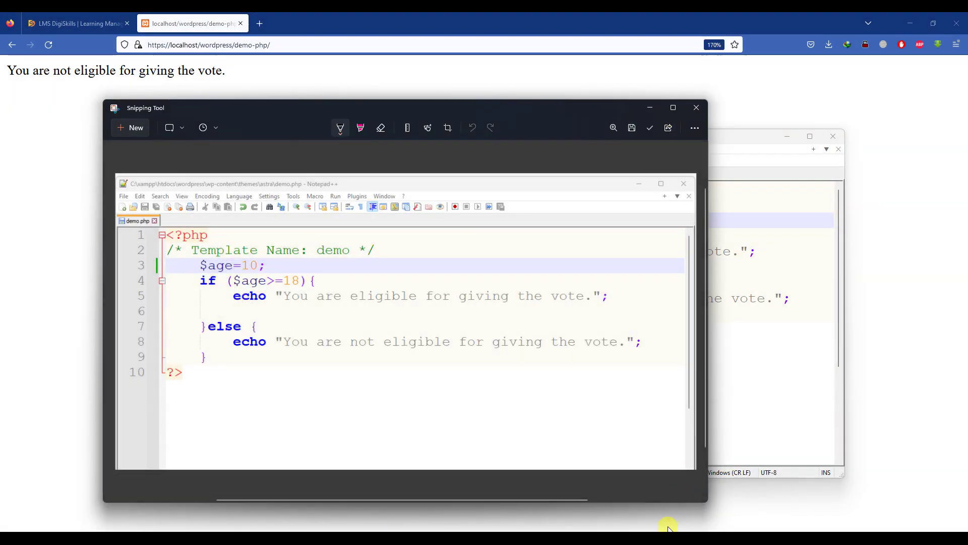
- Switch to Word and paste the code screenshot on the empty line above the third task
click(656, 538)
click(254, 312)
click(253, 385)
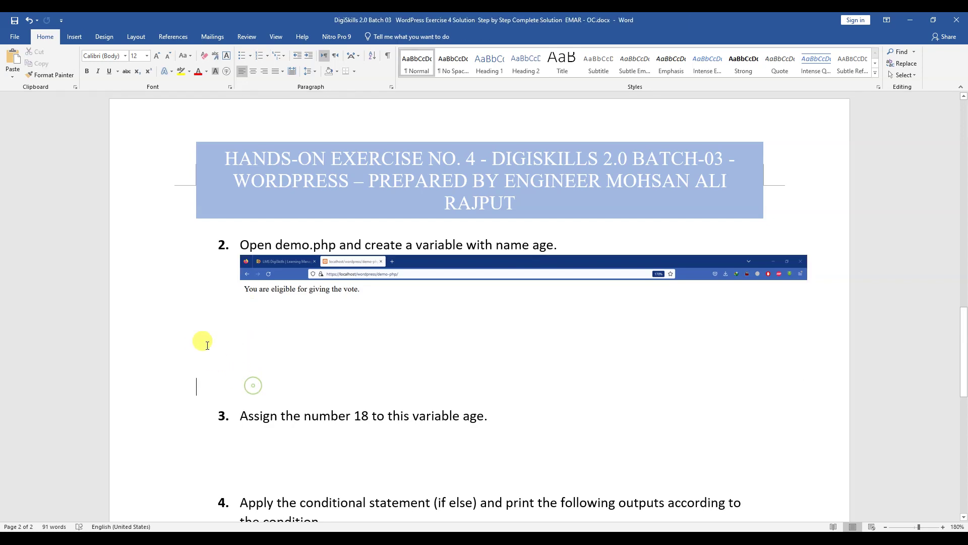
right_click(228, 385)
click(247, 426)
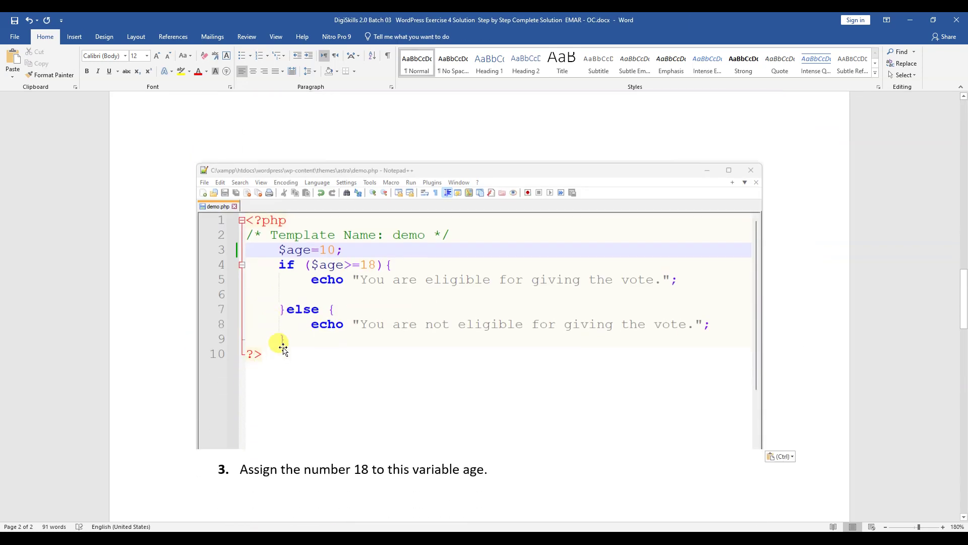
- Center the astra folder screenshot under the first task and select the WordPress page editor screenshot
scroll(281, 252, up, 3)
click(298, 234)
scroll(302, 237, down, 1)
scroll(309, 239, up, 10)
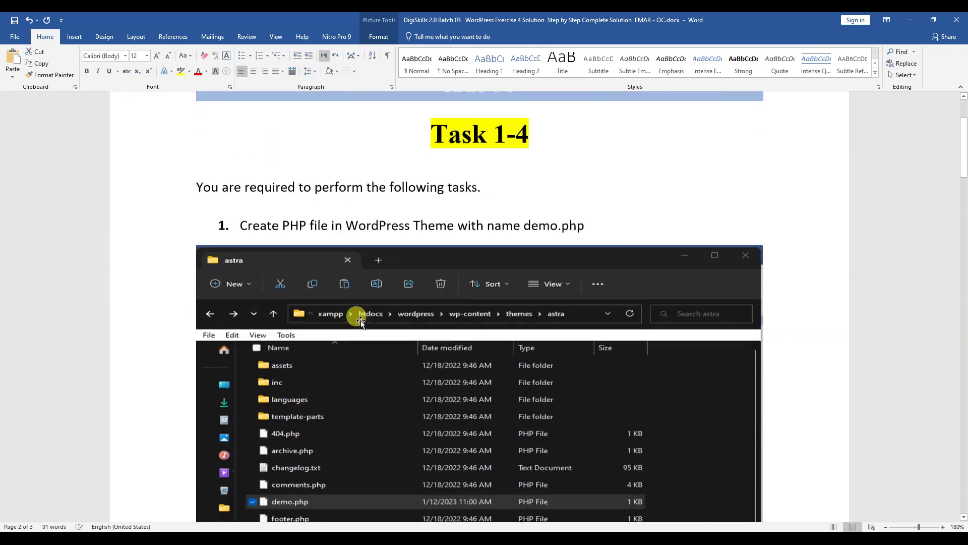
scroll(353, 222, down, 1)
click(390, 237)
click(253, 71)
scroll(328, 161, down, 5)
click(341, 257)
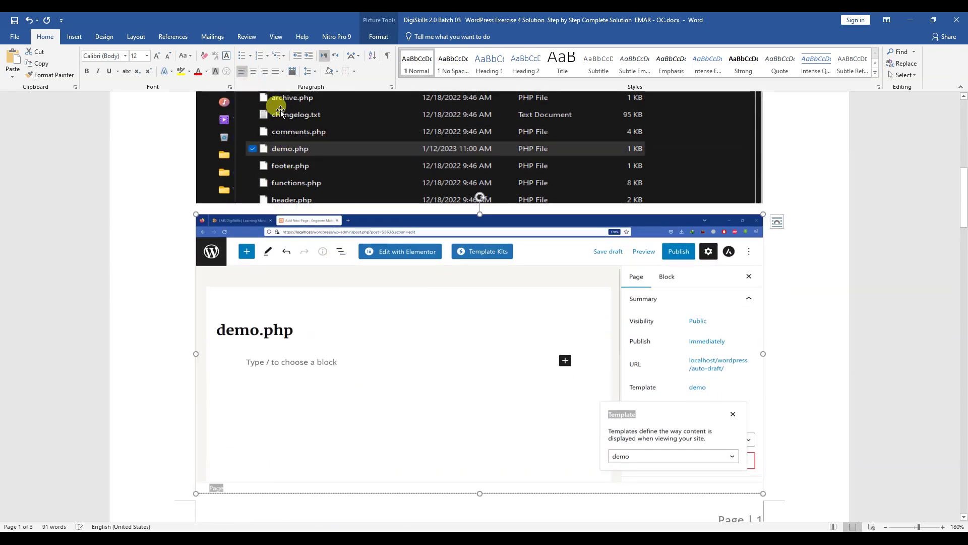
- Apply the Normal style to the live page screenshot under the second task
scroll(318, 156, down, 5)
scroll(395, 353, down, 4)
click(384, 265)
scroll(309, 206, up, 3)
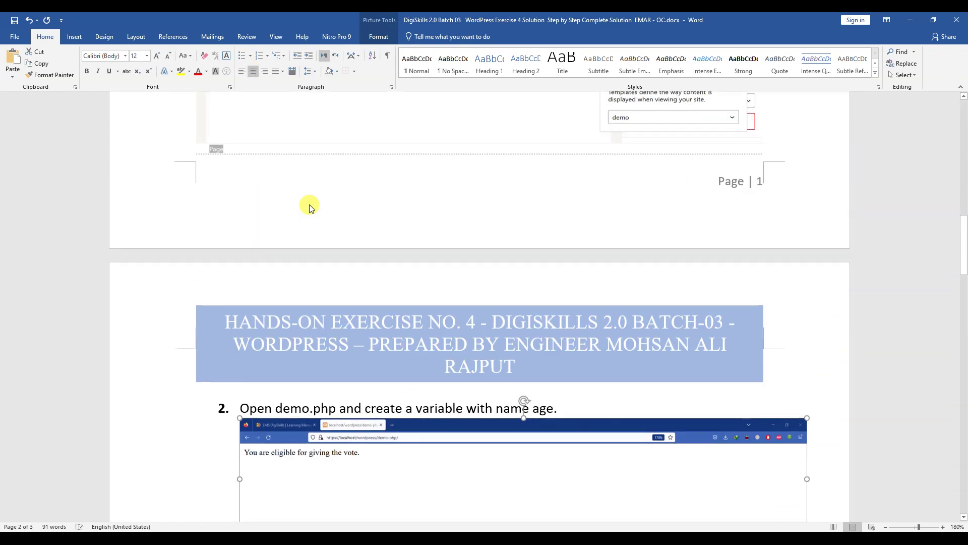
click(348, 124)
scroll(350, 124, up, 5)
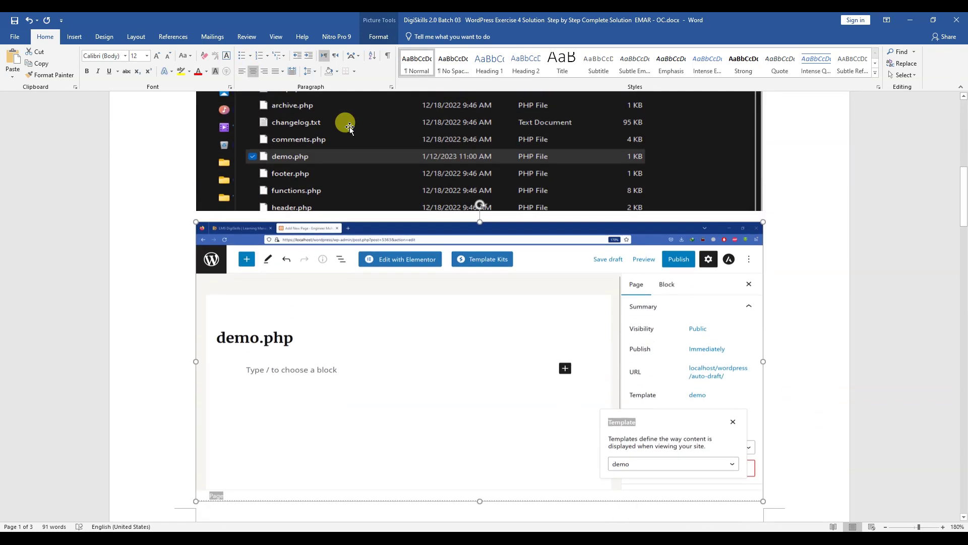
scroll(401, 126, down, 4)
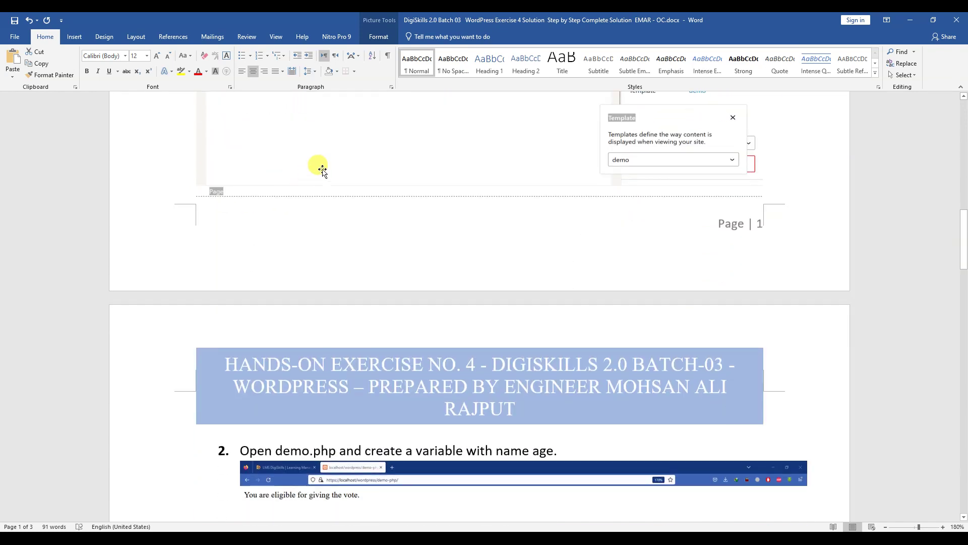
scroll(373, 373, down, 3)
click(391, 351)
click(411, 73)
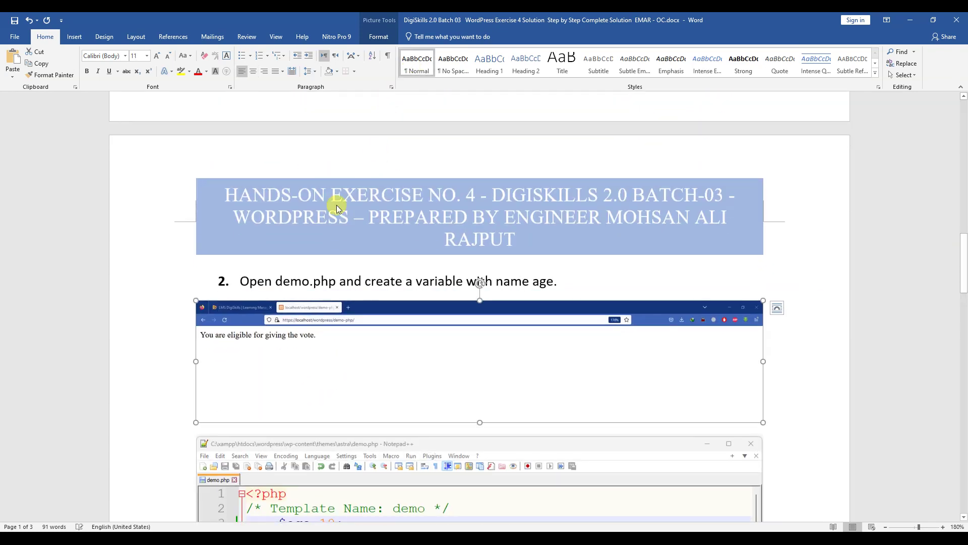
- Select the code screenshot below the live page screenshot and save the Word document
scroll(242, 96, up, 2)
scroll(280, 252, down, 4)
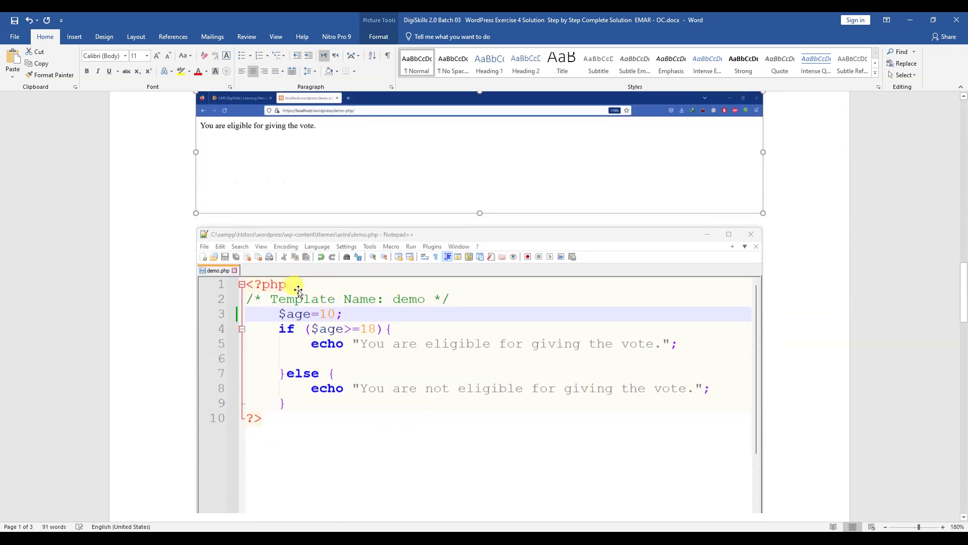
click(262, 265)
click(14, 21)
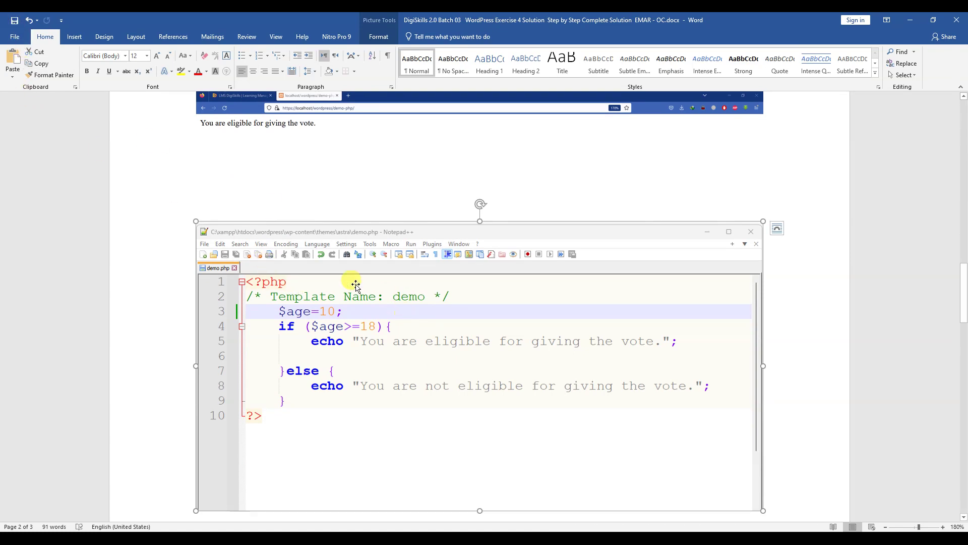
- Reread the second and third tasks and review the screenshots pasted throughout the document
scroll(348, 275, up, 3)
click(238, 198)
drag(237, 198, 495, 199)
scroll(352, 222, down, 5)
scroll(352, 222, down, 2)
click(285, 235)
drag(243, 234, 493, 239)
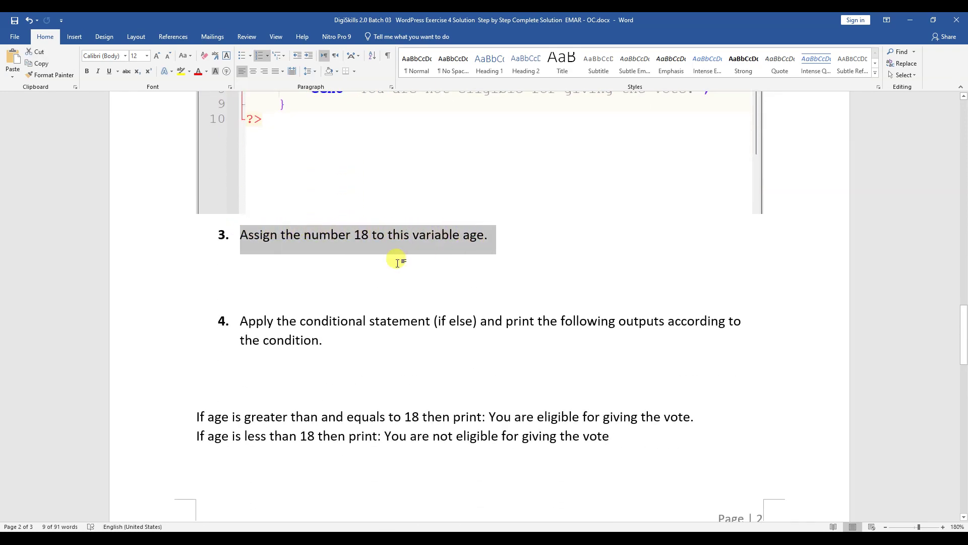
scroll(389, 261, up, 15)
scroll(336, 261, up, 10)
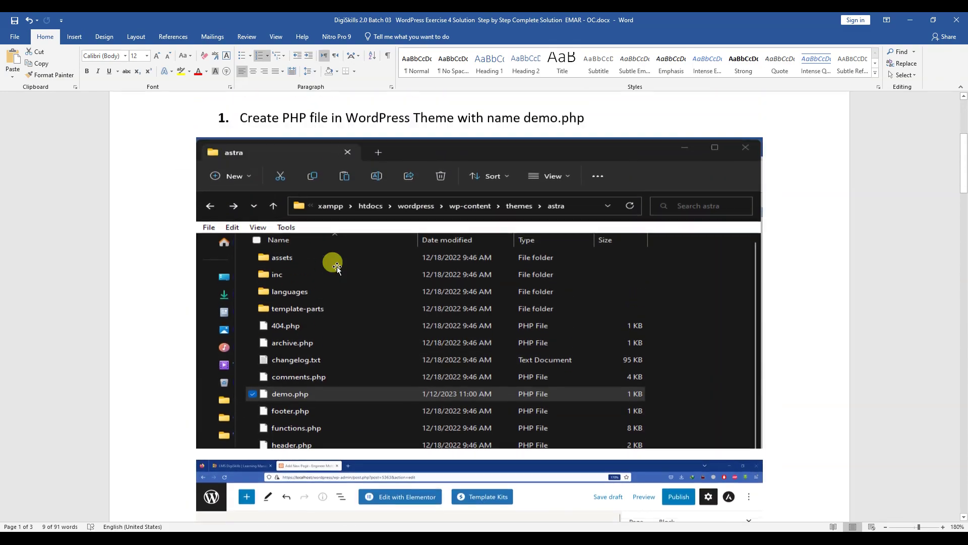
scroll(338, 262, down, 11)
scroll(331, 258, down, 10)
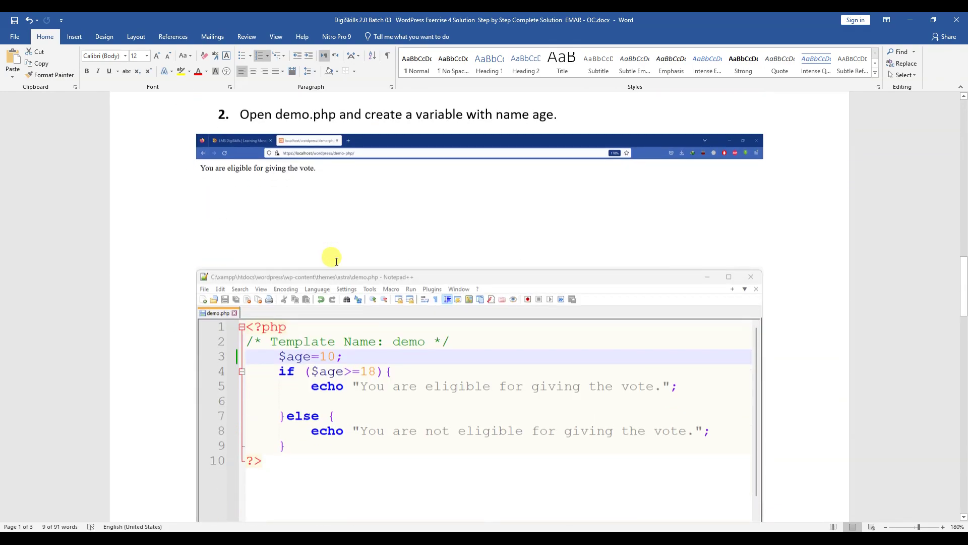
scroll(302, 242, up, 2)
scroll(307, 222, down, 3)
click(323, 262)
- Switch to Notepad++, set $age to 18 in the astra theme's demo.php and save the file
click(911, 18)
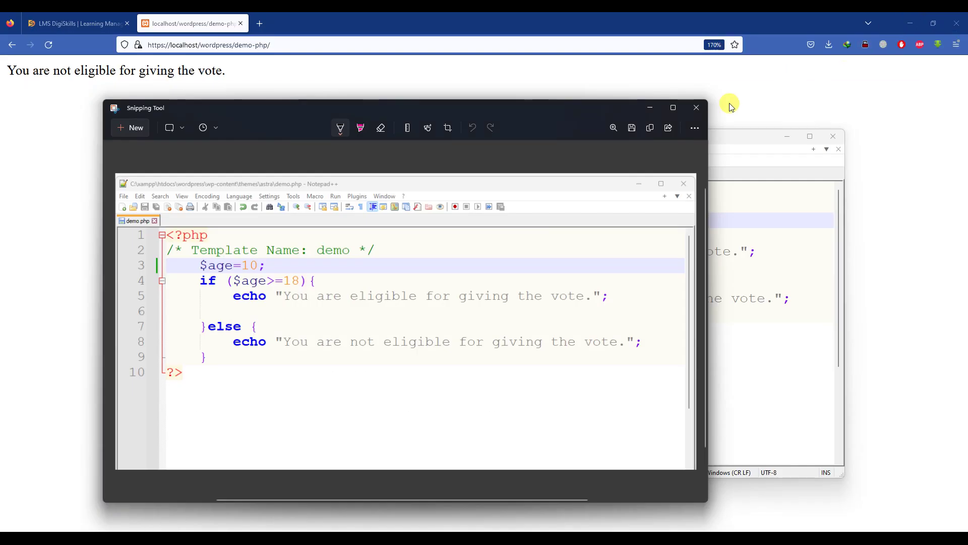
click(650, 108)
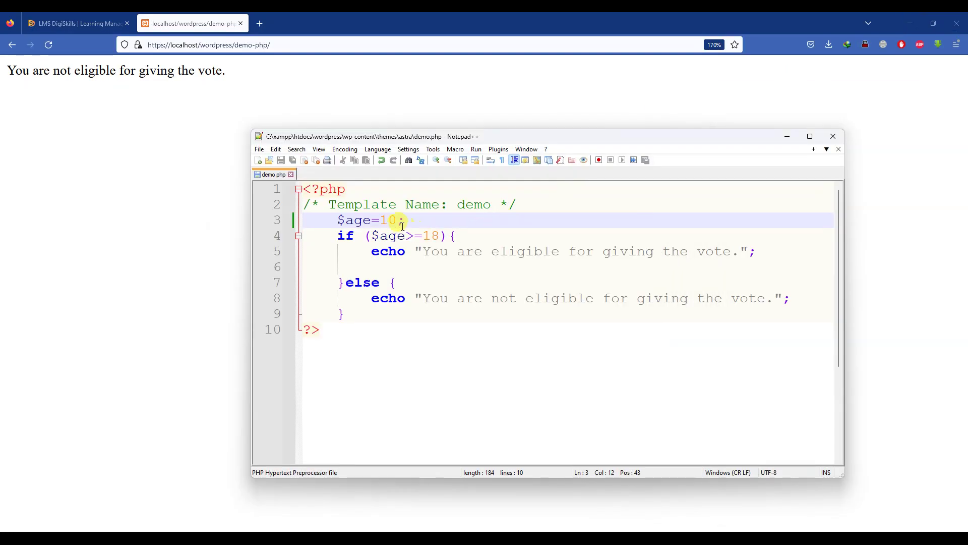
text(8)
click(360, 351)
click(281, 161)
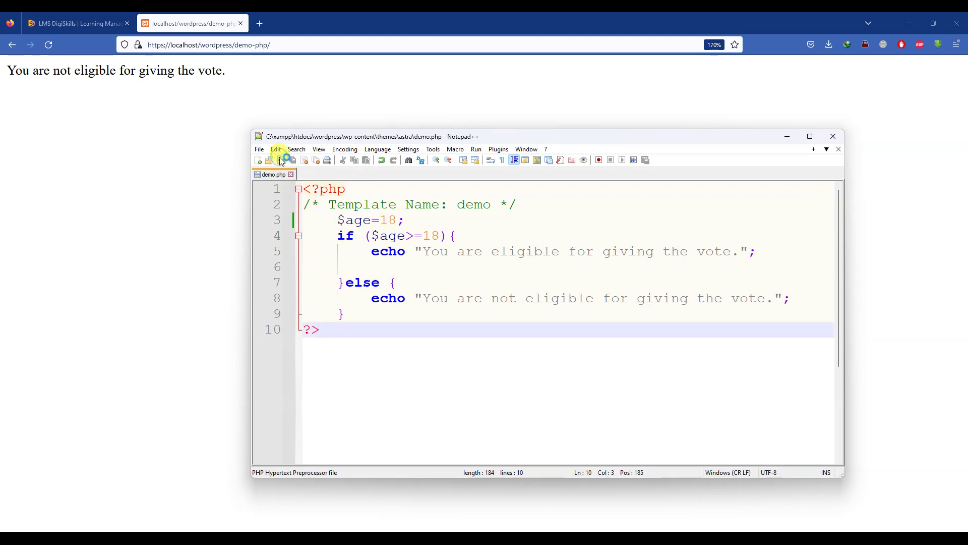
- Switch to Snipping Tool and capture the whole Notepad++ window showing demo.php with $age=18
click(514, 518)
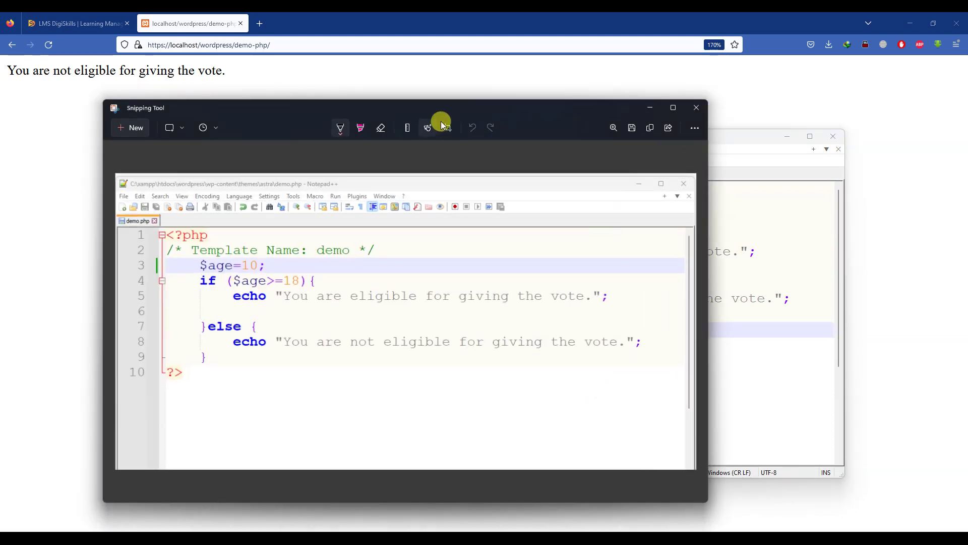
click(125, 132)
drag(250, 128, 846, 476)
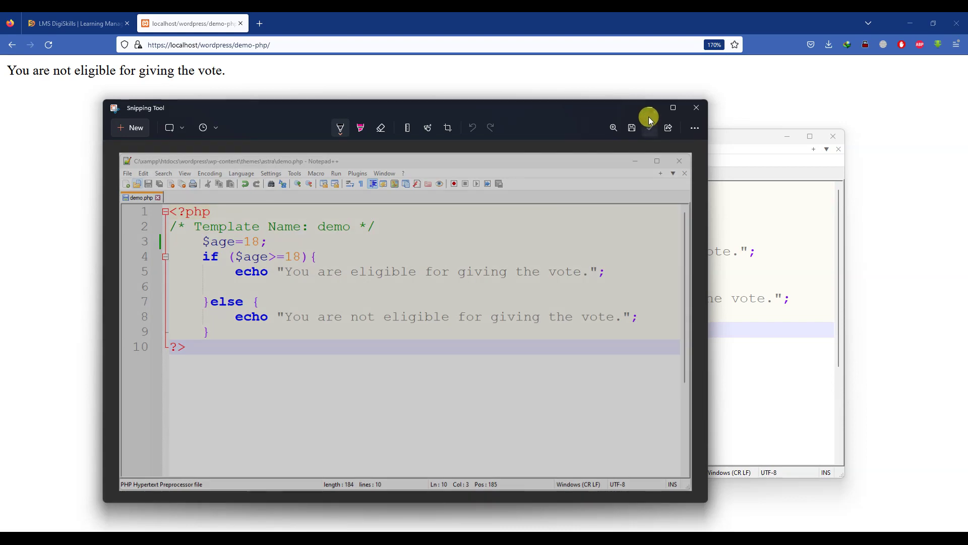
click(650, 108)
- Switch to Word, paste the code screenshot under the third task with source formatting and save the document
click(665, 523)
right_click(222, 264)
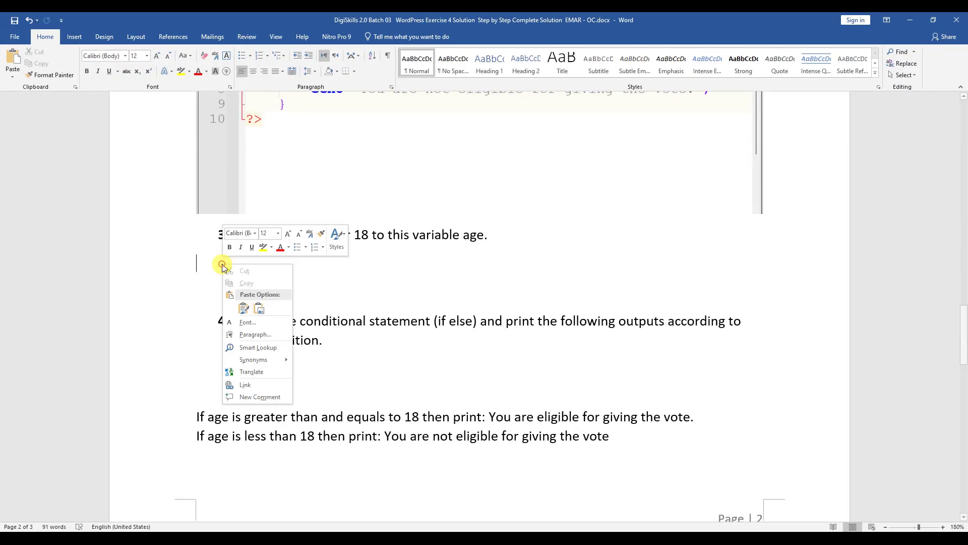
click(243, 308)
scroll(331, 251, up, 2)
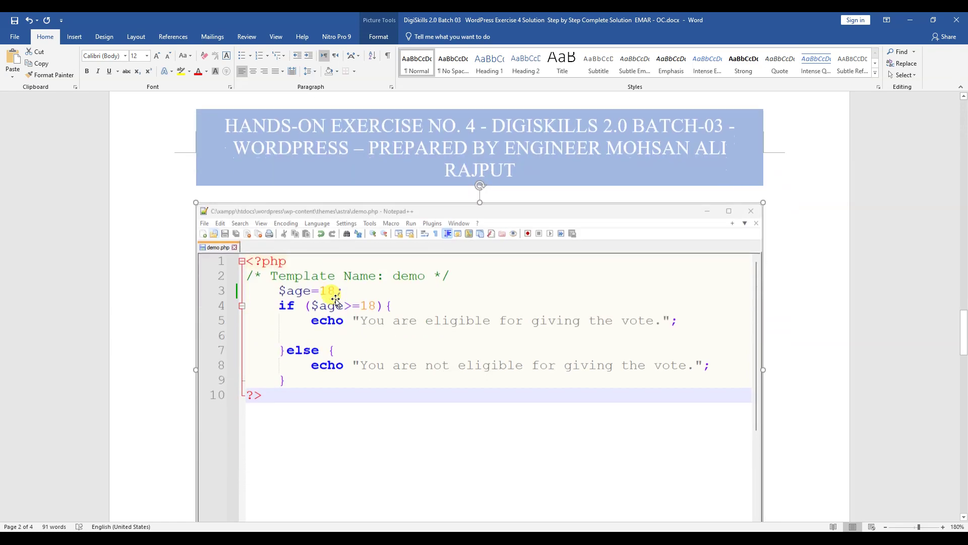
scroll(330, 251, down, 2)
click(330, 251)
click(13, 21)
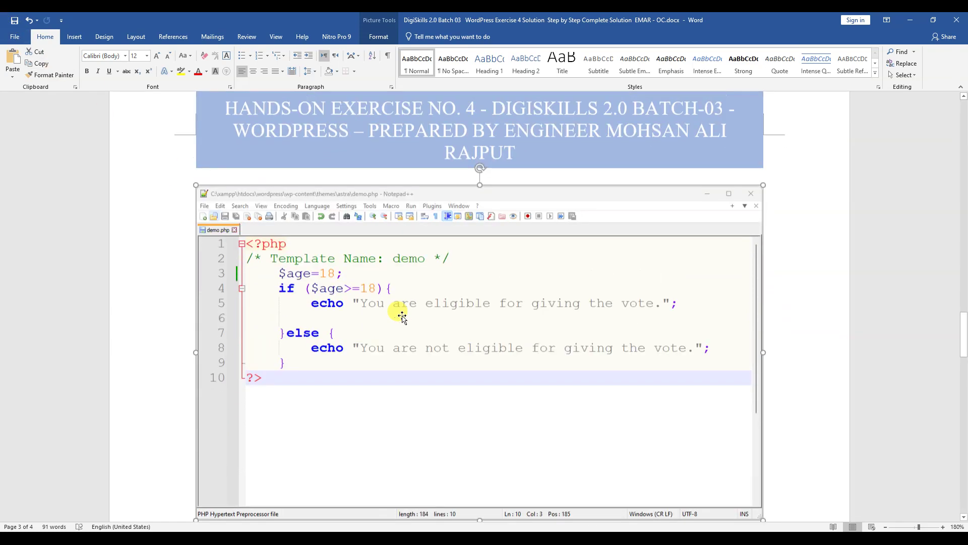
- Shorten the third task's code screenshot to 3.34" high and crop off its empty lower part down to 2.2"
scroll(400, 313, up, 3)
scroll(383, 301, up, 6)
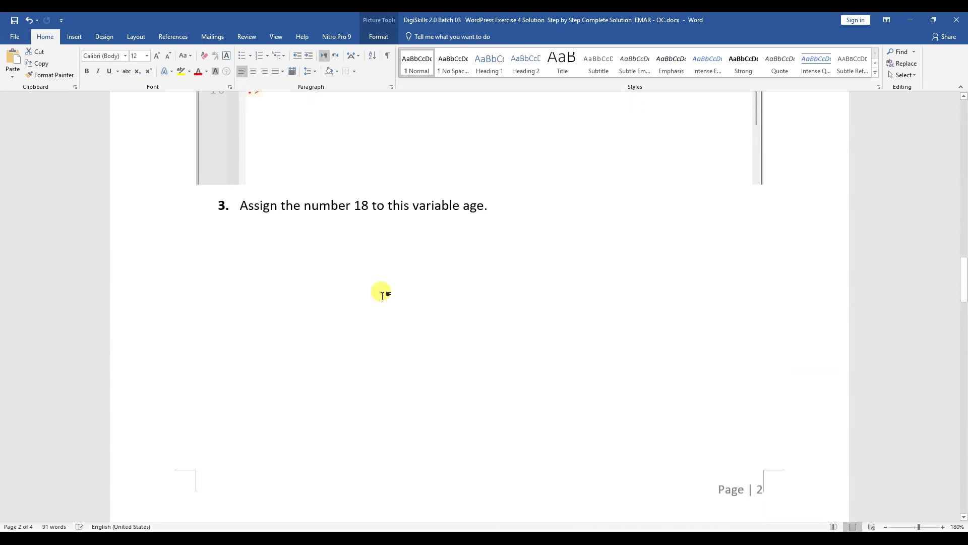
scroll(382, 295, down, 5)
drag(479, 407, 479, 362)
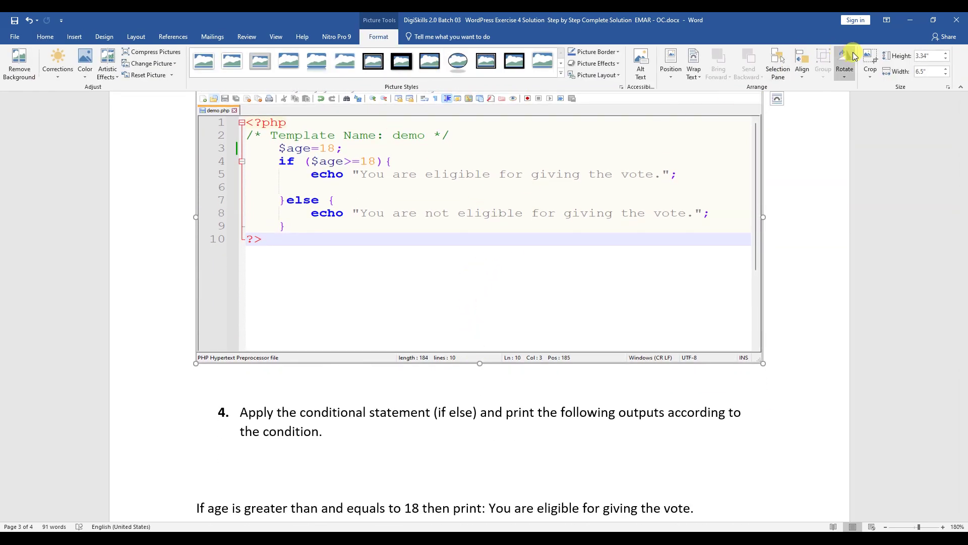
drag(480, 364, 470, 263)
scroll(582, 273, down, 5)
scroll(582, 273, up, 6)
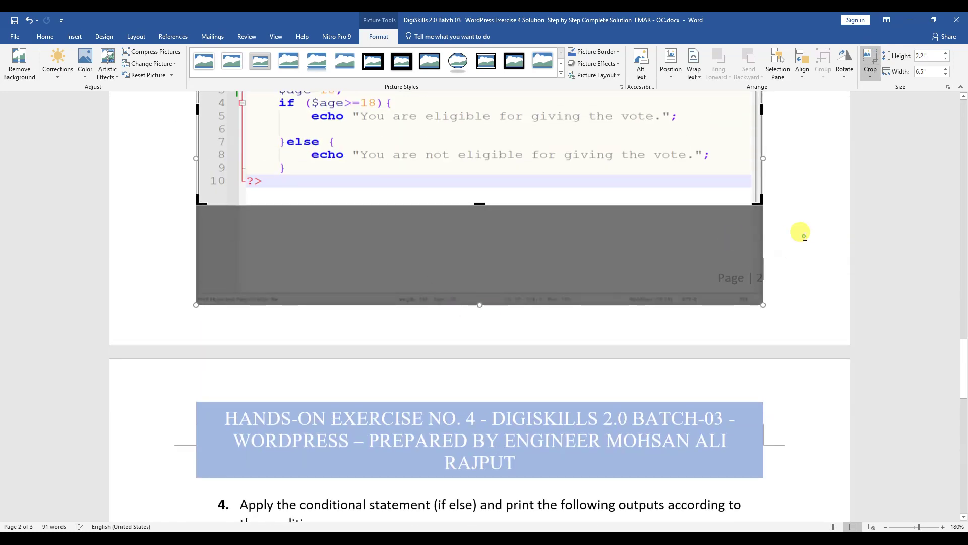
click(805, 236)
- Stretch the cropped code screenshot under the third task downward to fill the rest of the page
scroll(445, 211, up, 3)
scroll(454, 262, down, 2)
click(459, 307)
drag(480, 333, 479, 376)
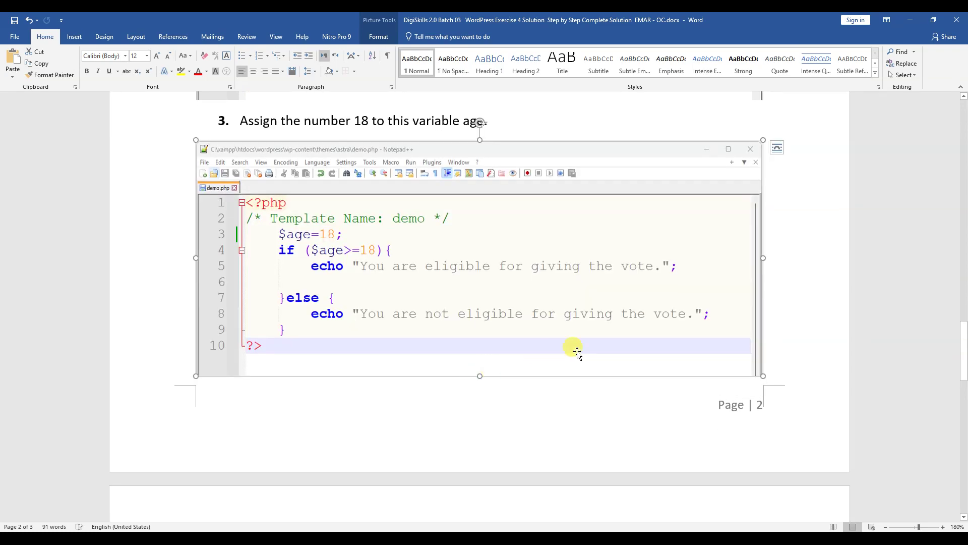
click(768, 323)
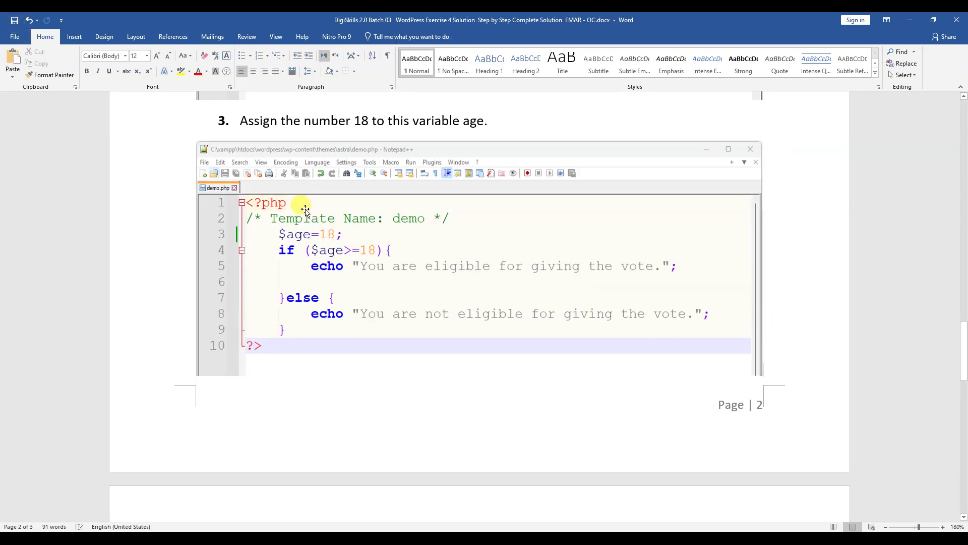
- Make the text of the third, first and second tasks bold
scroll(305, 209, up, 3)
scroll(305, 212, down, 2)
drag(242, 201, 500, 211)
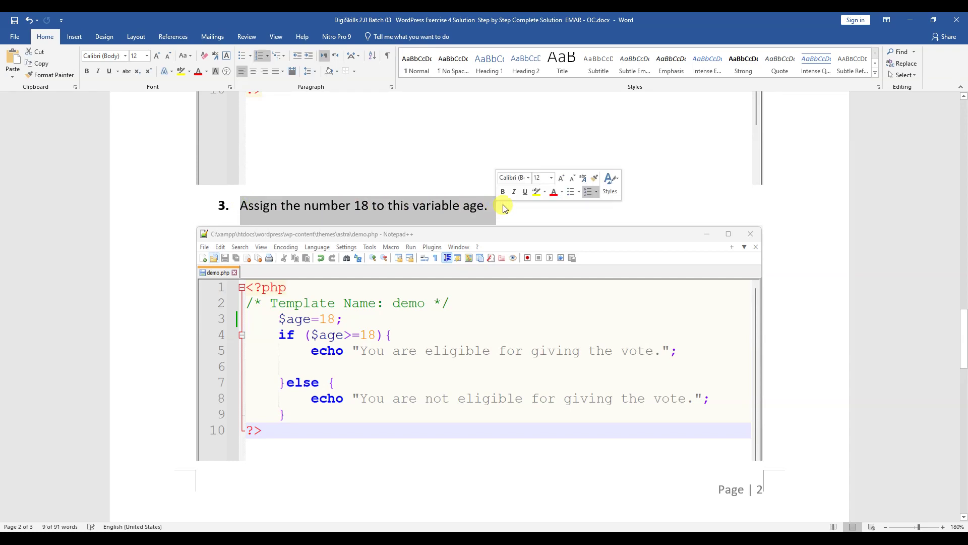
scroll(346, 210, up, 7)
scroll(348, 211, down, 3)
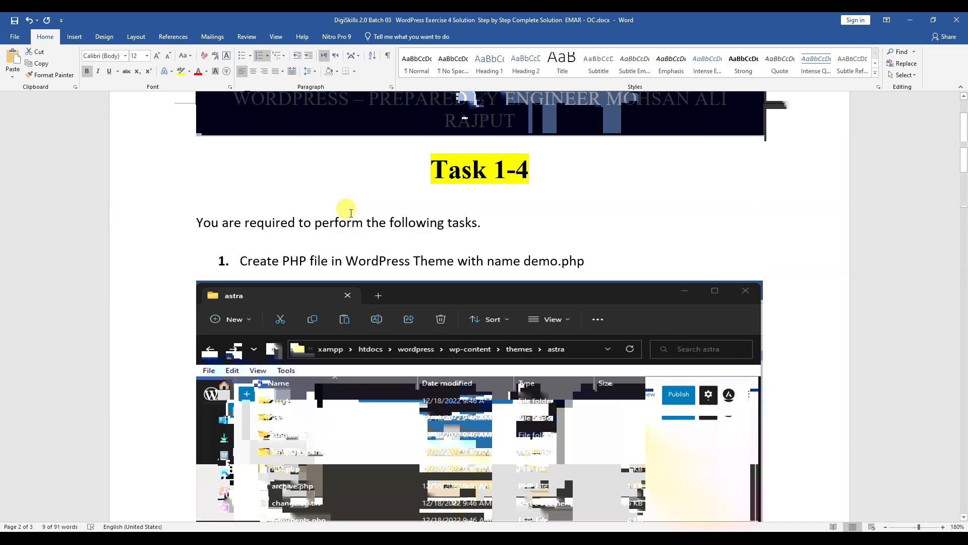
scroll(351, 213, up, 1)
drag(242, 309, 605, 309)
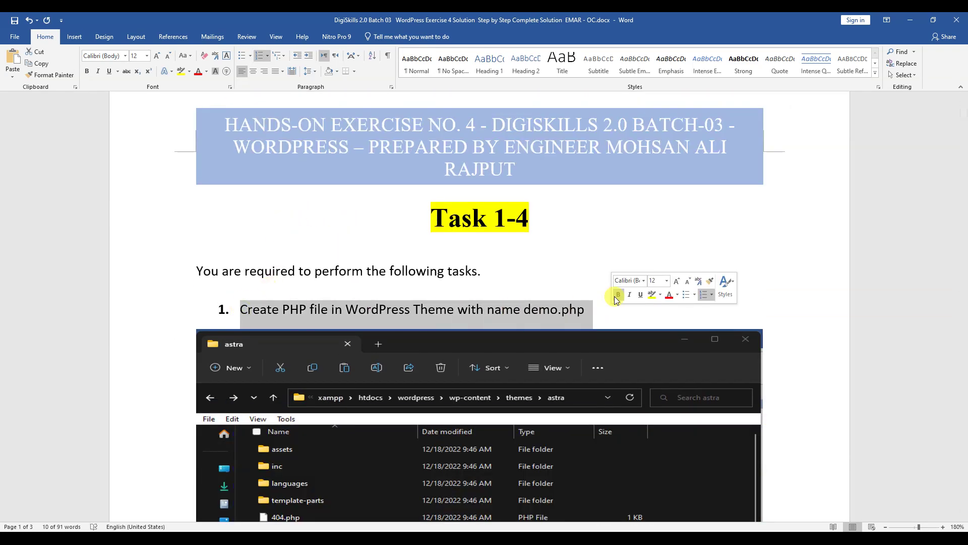
click(617, 297)
scroll(407, 287, down, 17)
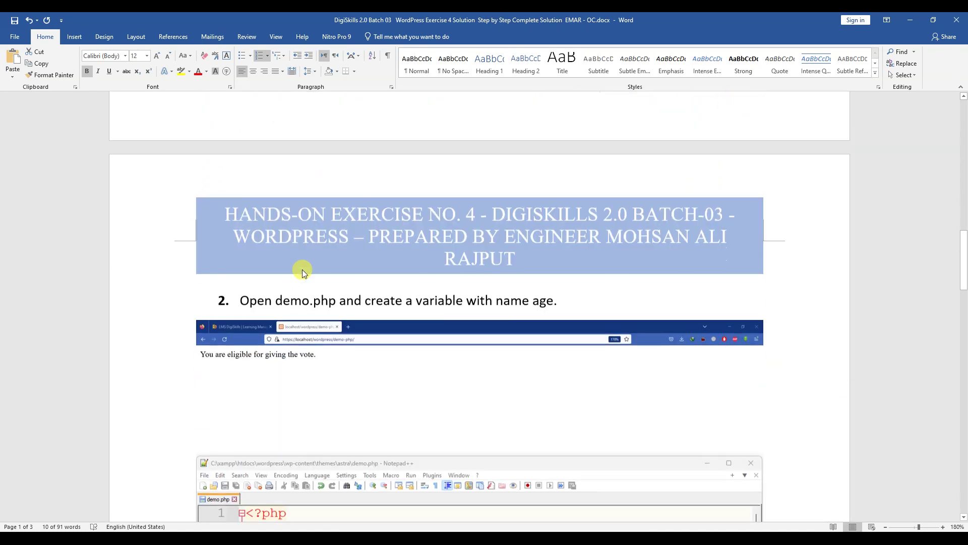
drag(240, 294, 577, 294)
click(600, 280)
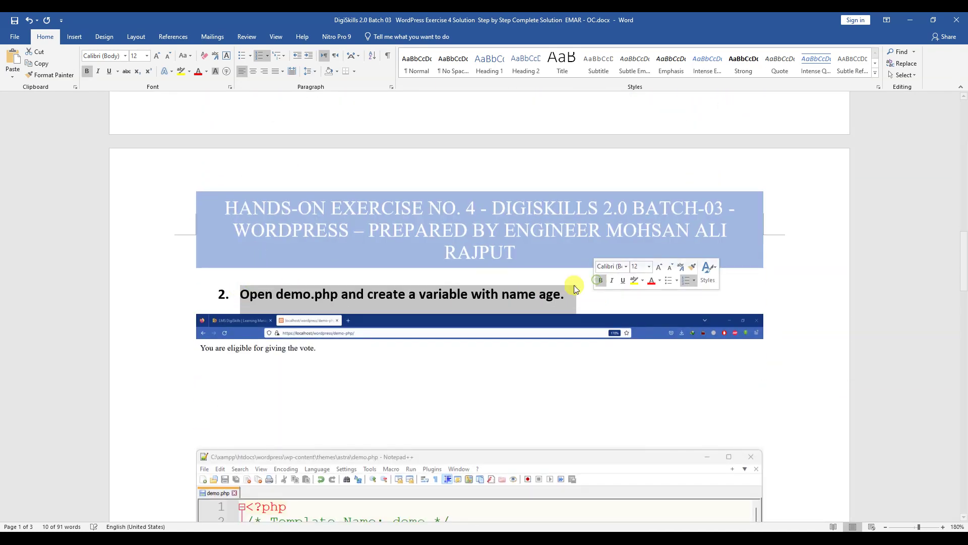
click(546, 296)
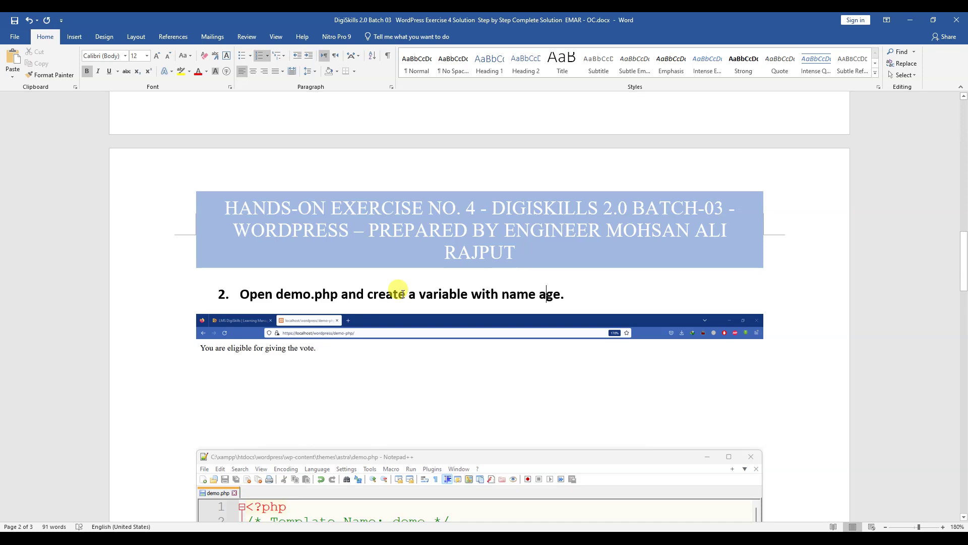
- Delete the blank line above the fourth task on the last page
scroll(403, 294, down, 3)
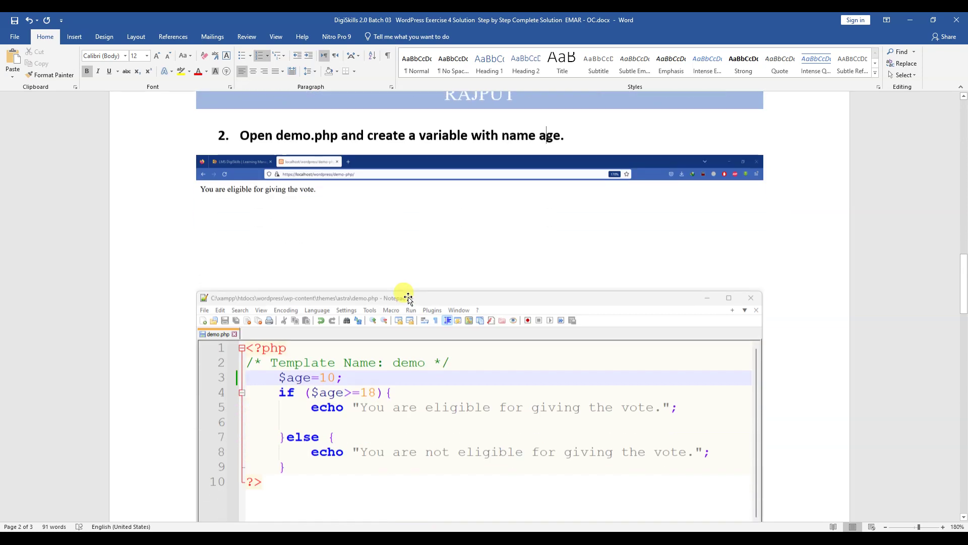
scroll(406, 298, down, 12)
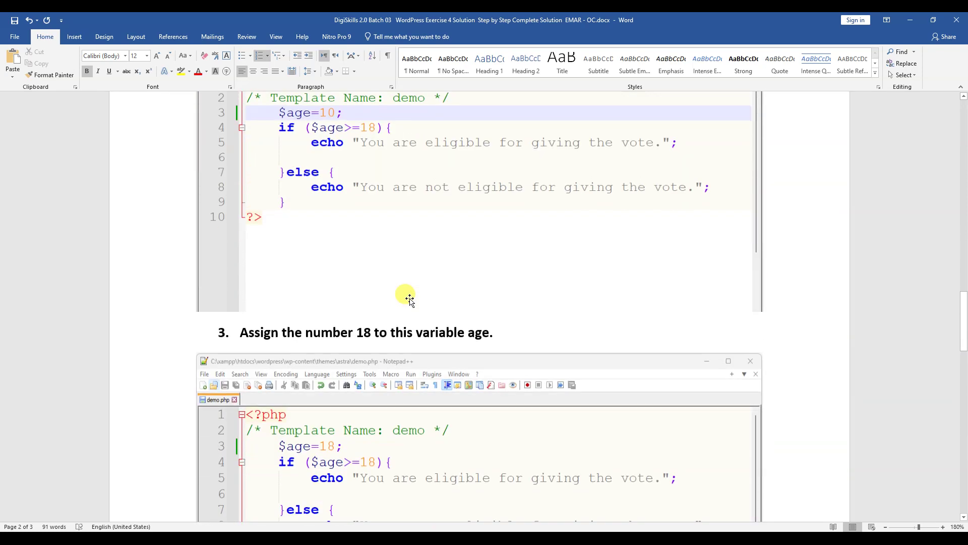
click(297, 293)
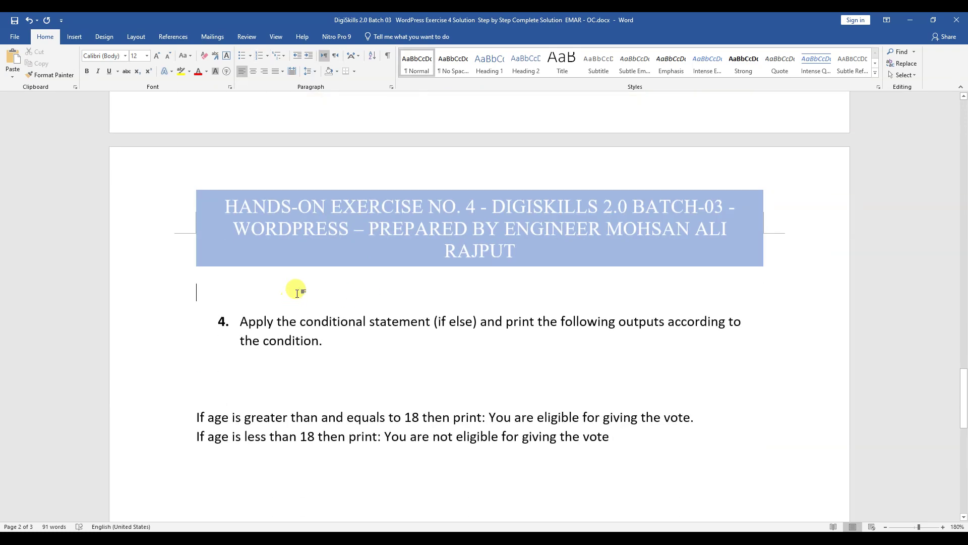
key(Delete)
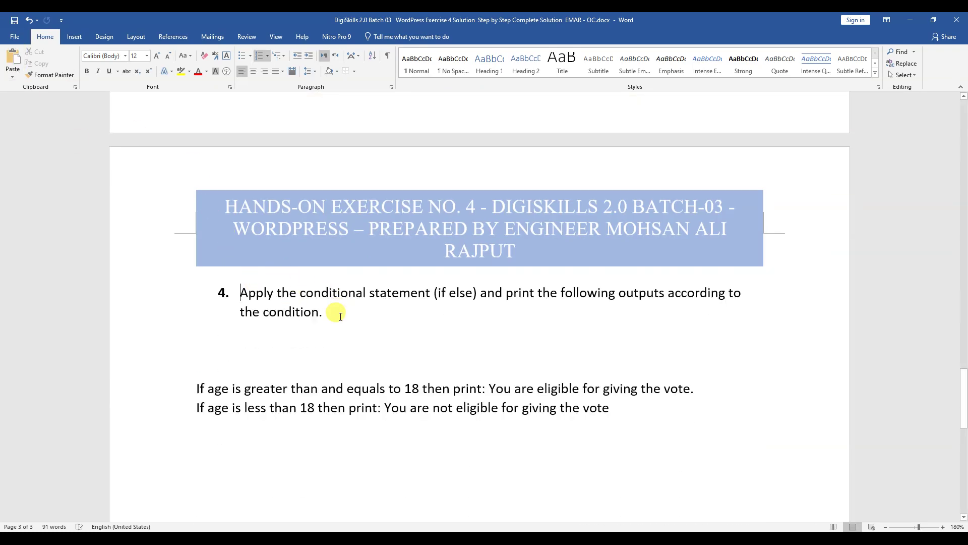
- Read the fourth task's wording, marking the "(if else)" part of the instruction
drag(316, 306, 256, 294)
click(257, 298)
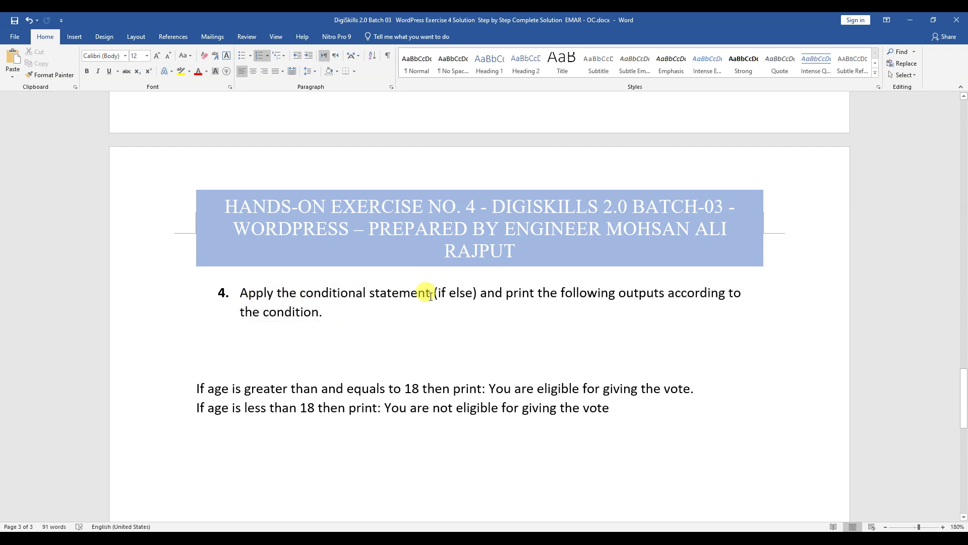
drag(435, 295, 475, 292)
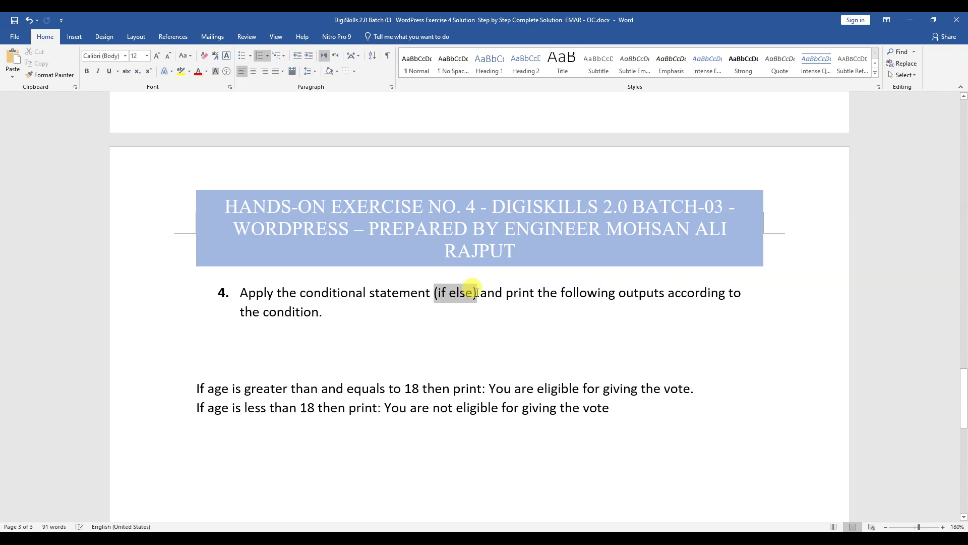
click(430, 292)
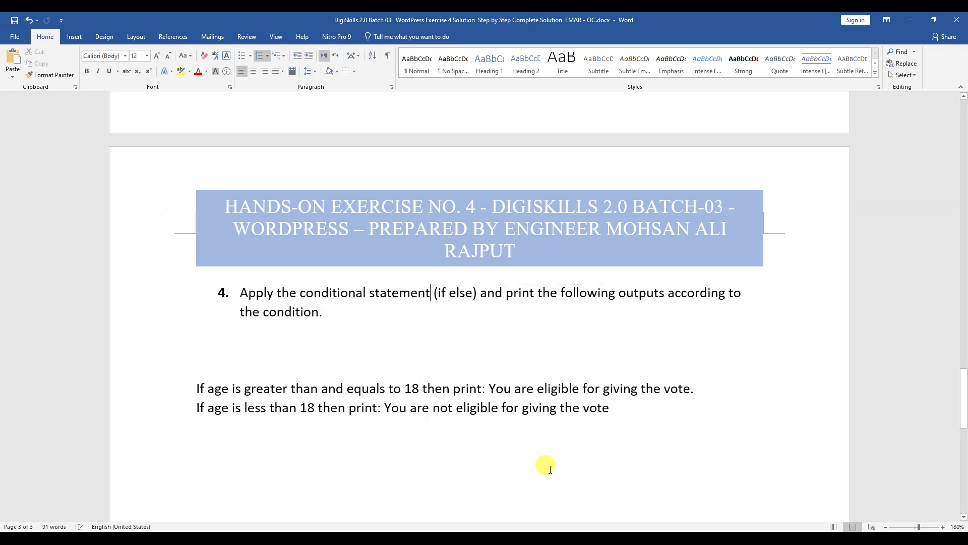
- Switch to Notepad++, move its window clear of the task's conditions, and compare the if condition and its echo line with them
key(alt+Tab)
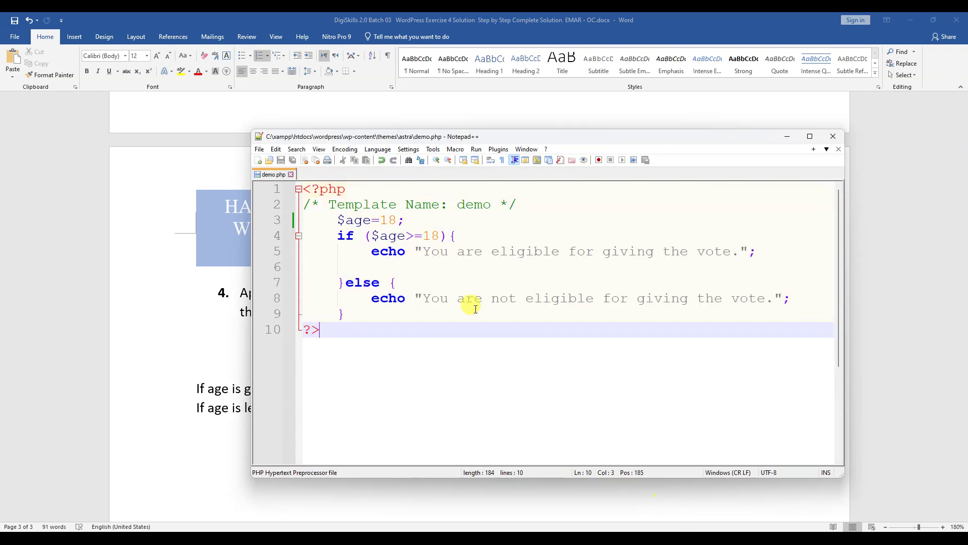
drag(462, 137, 571, 31)
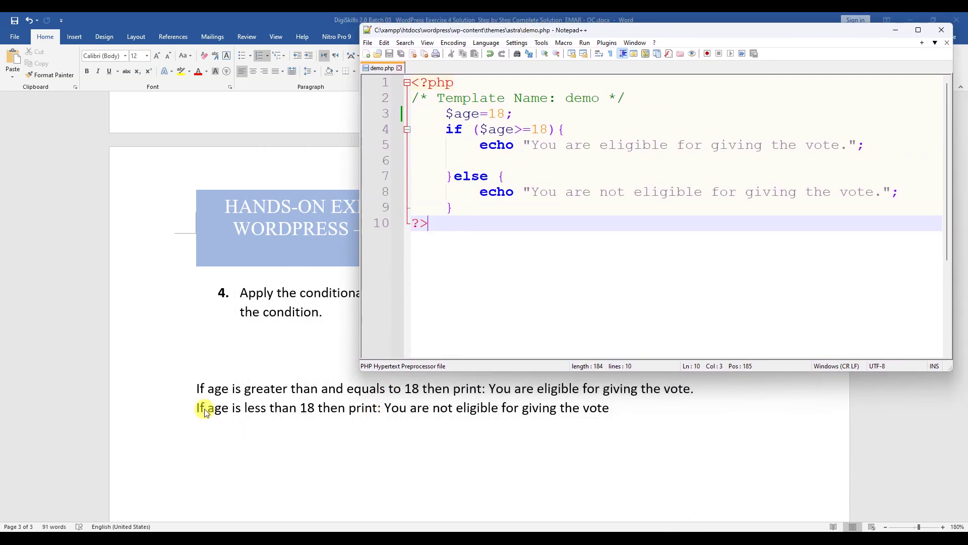
drag(446, 129, 539, 130)
click(475, 129)
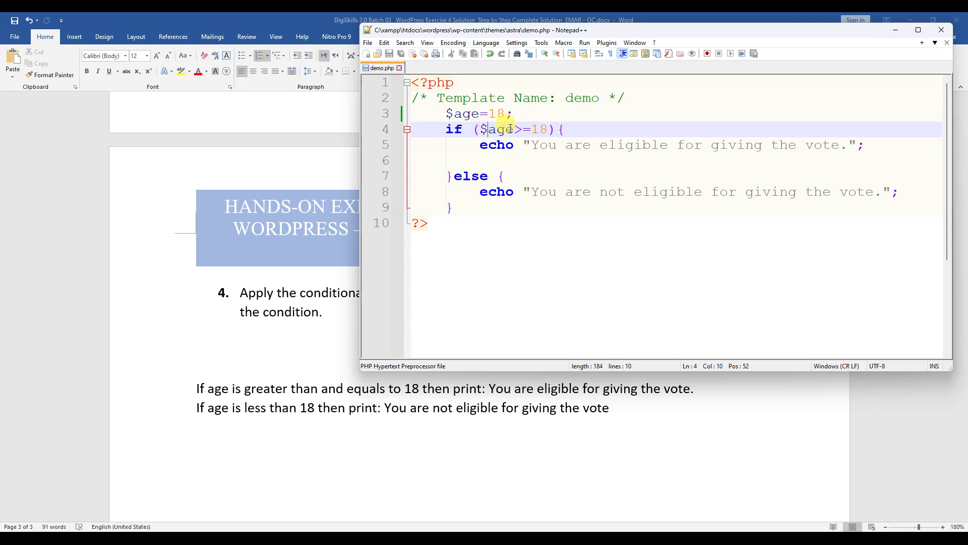
drag(524, 145, 845, 146)
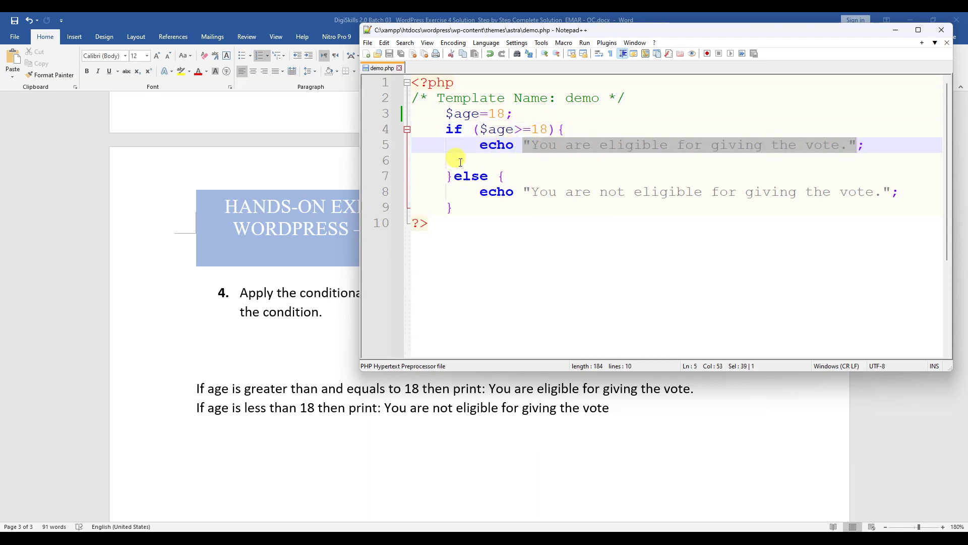
click(517, 129)
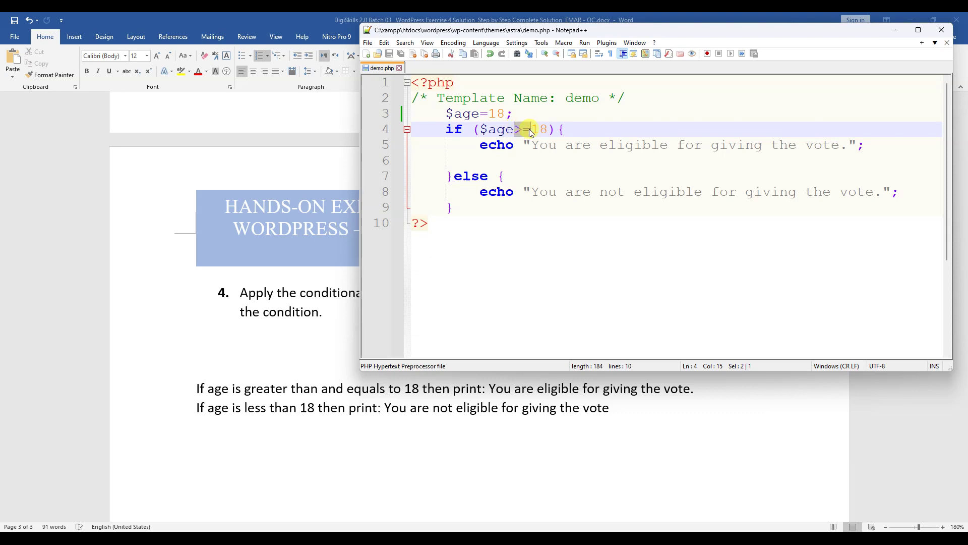
drag(524, 146, 897, 140)
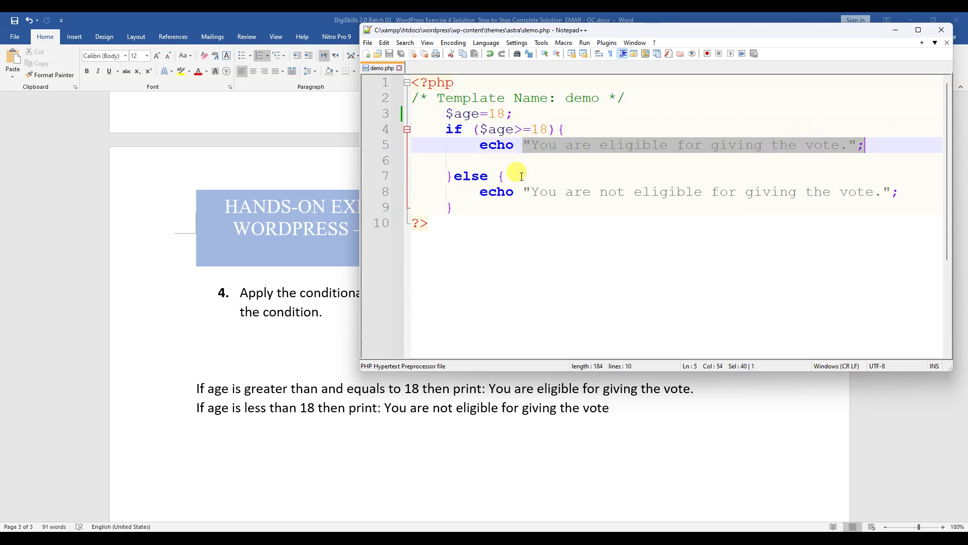
- Review the else branch and its echo message in demo.php, and minimize Notepad++
drag(446, 176, 516, 176)
drag(480, 192, 889, 191)
click(887, 192)
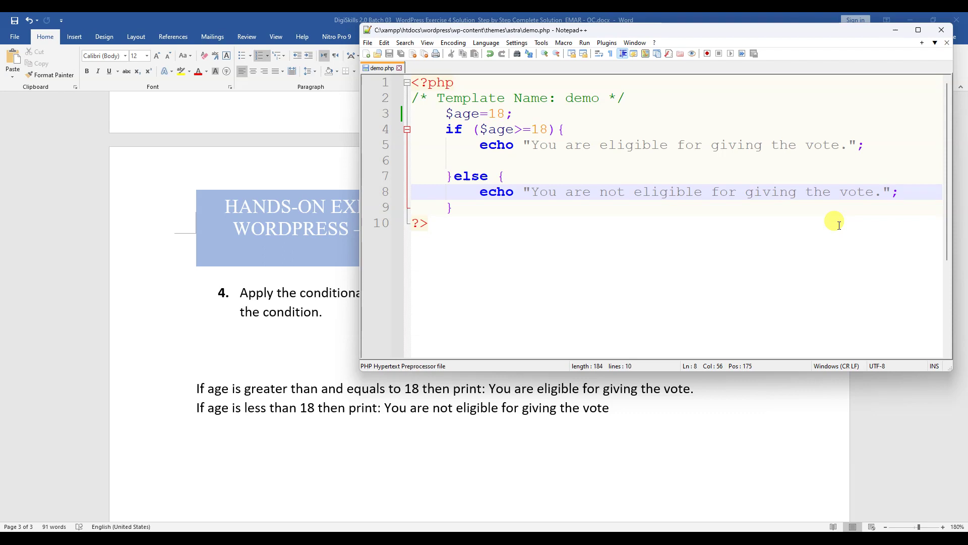
click(543, 245)
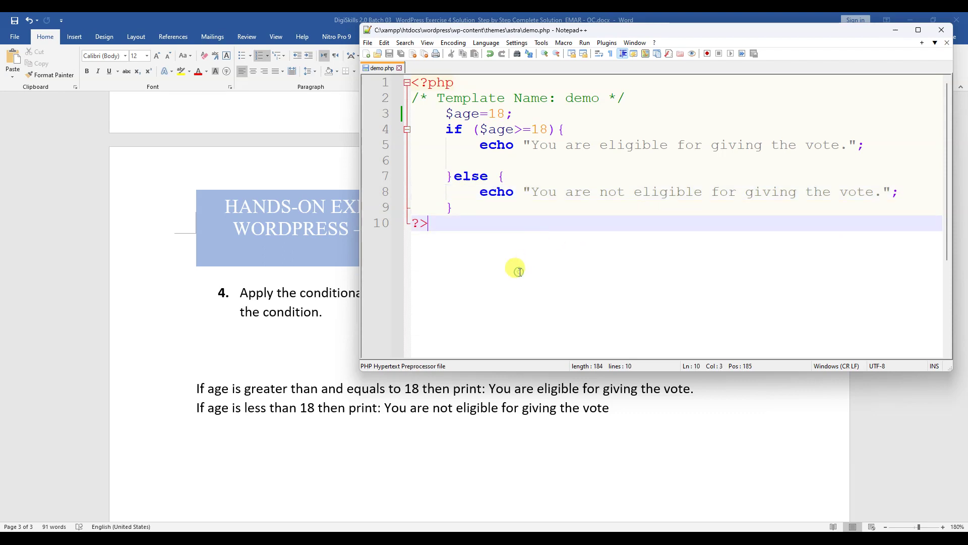
click(532, 144)
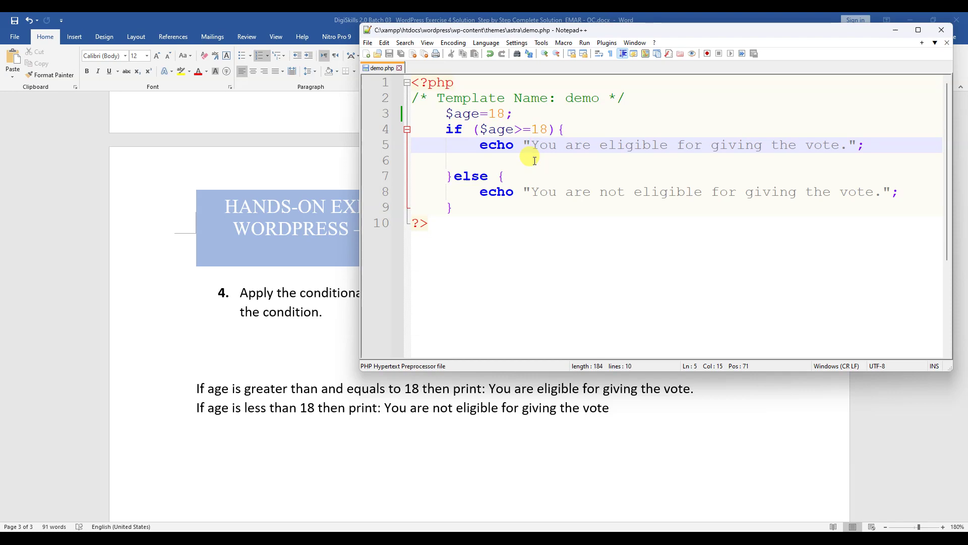
key(ctrl+End)
click(896, 26)
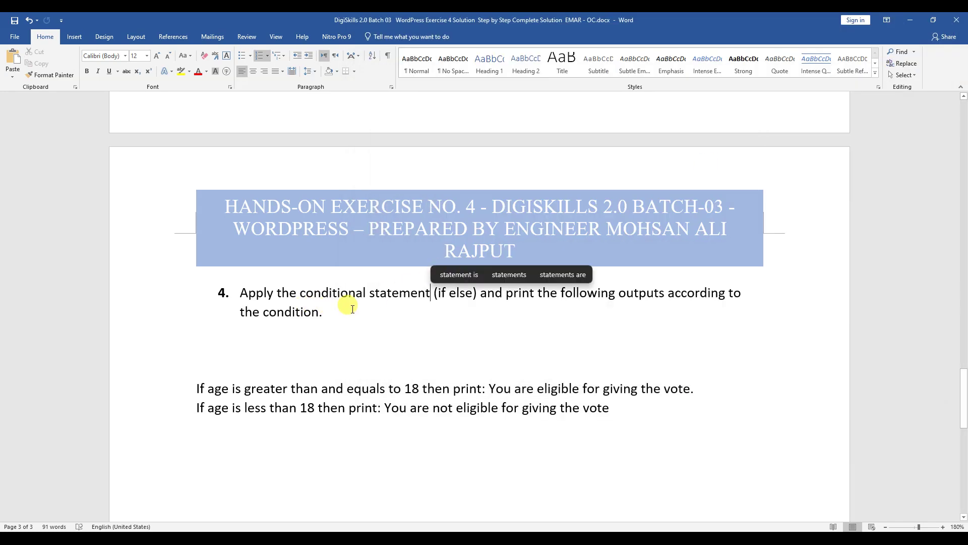
- Place the insertion point below the fourth task in Word and bring the live demo-php page to the front in Firefox
click(280, 335)
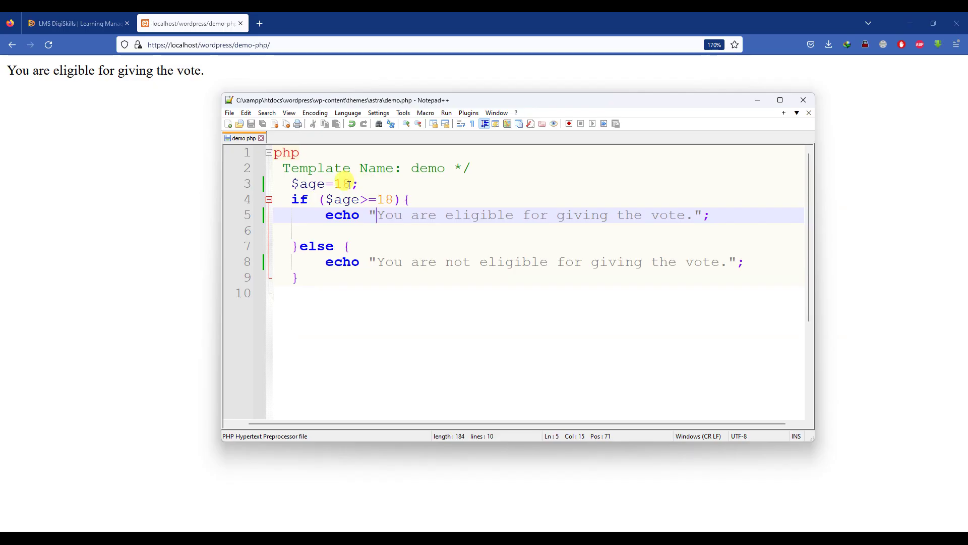
click(386, 168)
click(151, 112)
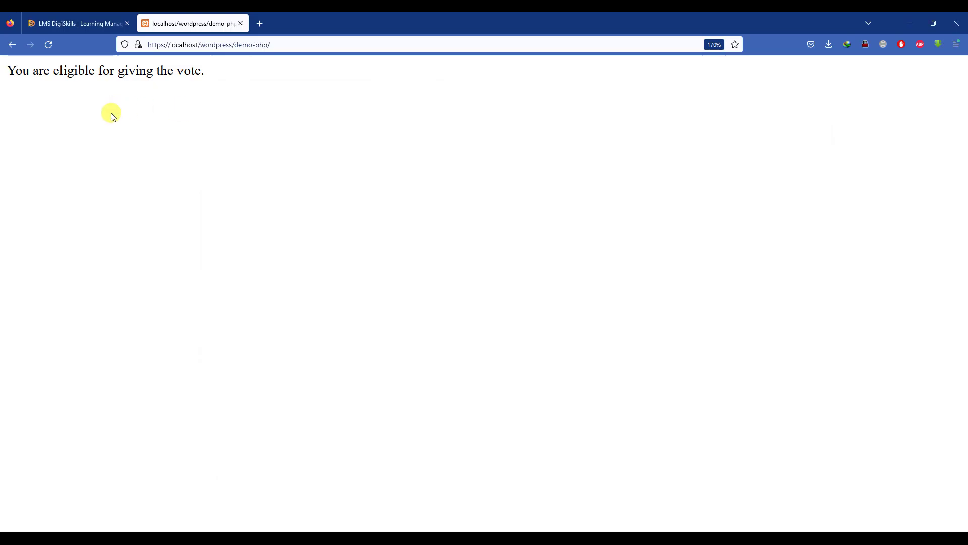
- Reload the live demo-php page in Firefox and check the voting message it prints
click(47, 45)
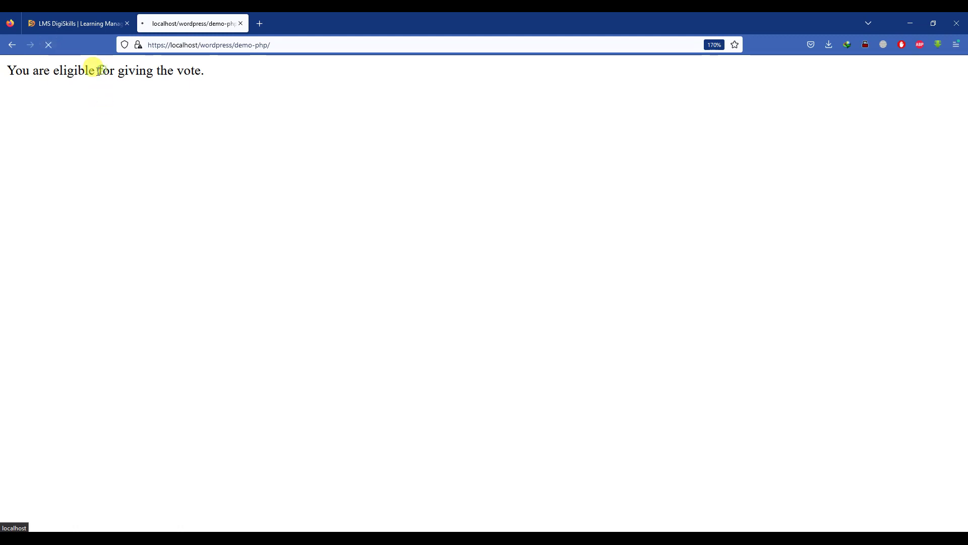
drag(6, 70, 240, 77)
click(240, 77)
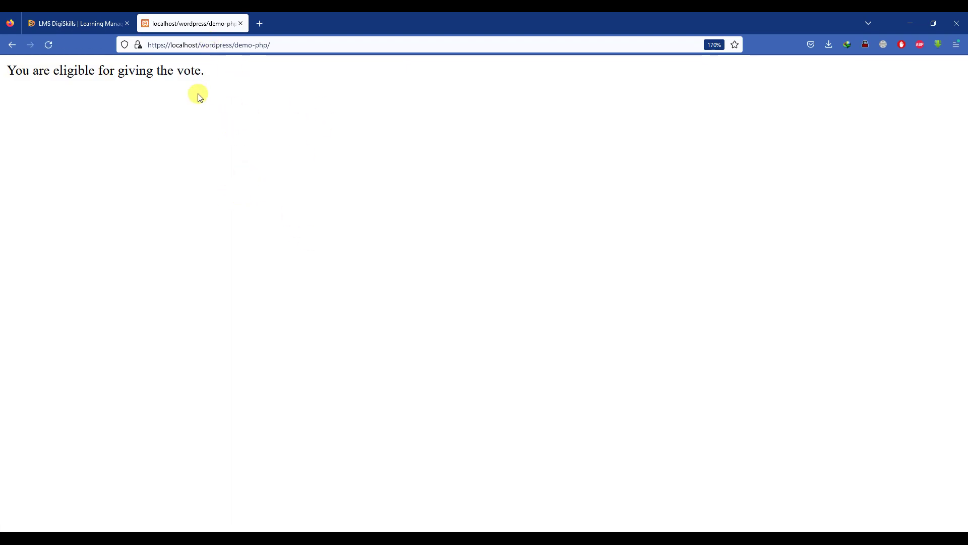
- Minimize the Firefox, File Explorer and Notepad++ windows to return to the Word document
click(910, 24)
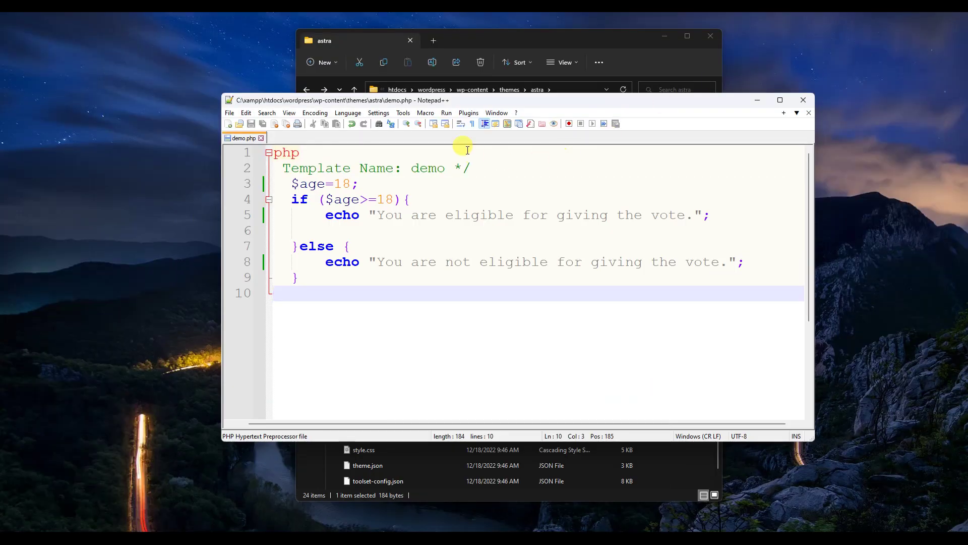
click(651, 36)
click(665, 35)
click(758, 100)
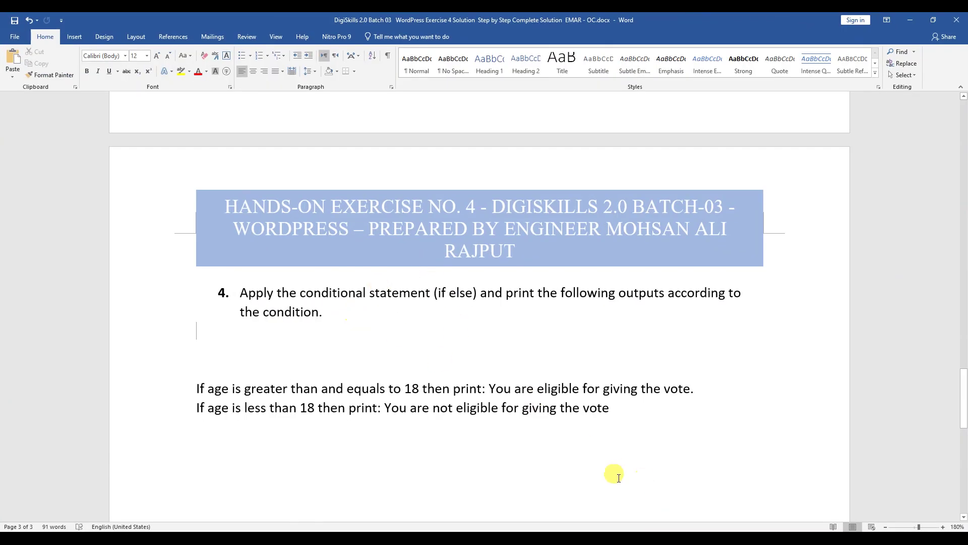
- Paste the demo.php code screenshot below the fourth task and select the picture
right_click(240, 336)
click(243, 373)
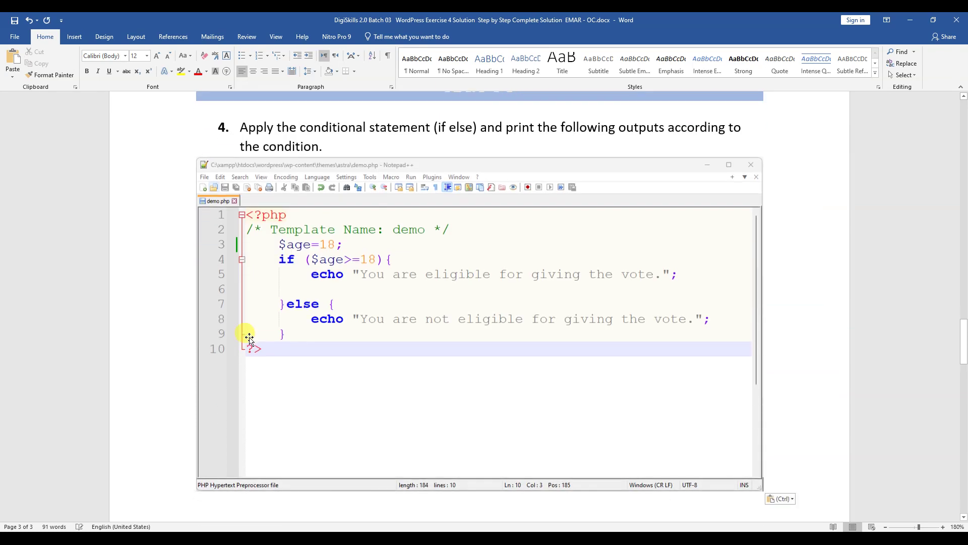
scroll(249, 335, up, 2)
click(267, 293)
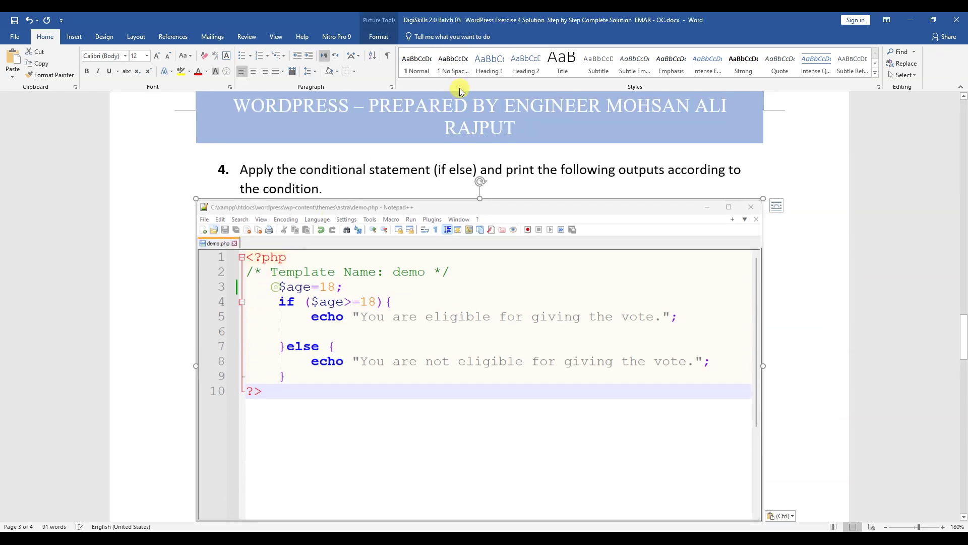
- Centre the earlier code and browser screenshots in the document, including those after the second task
scroll(312, 164, up, 6)
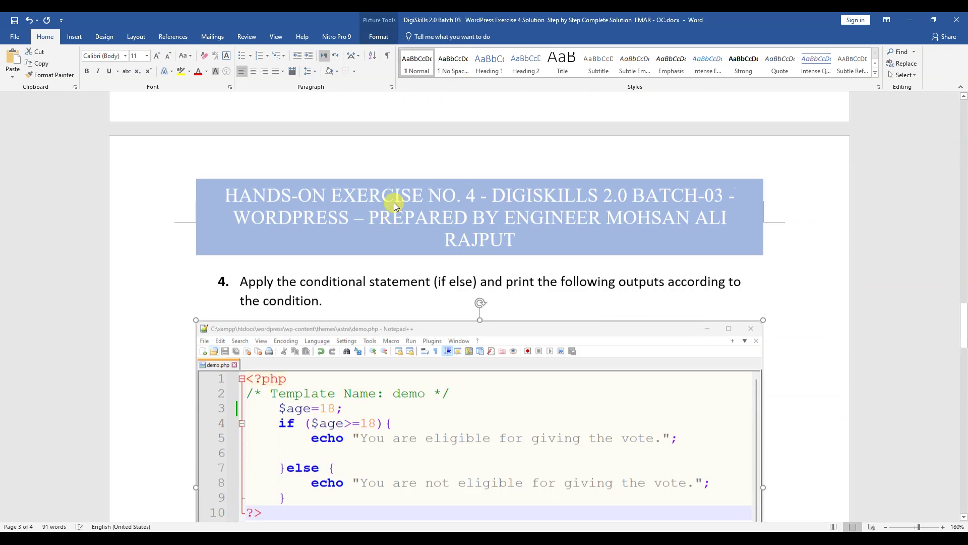
scroll(312, 164, down, 4)
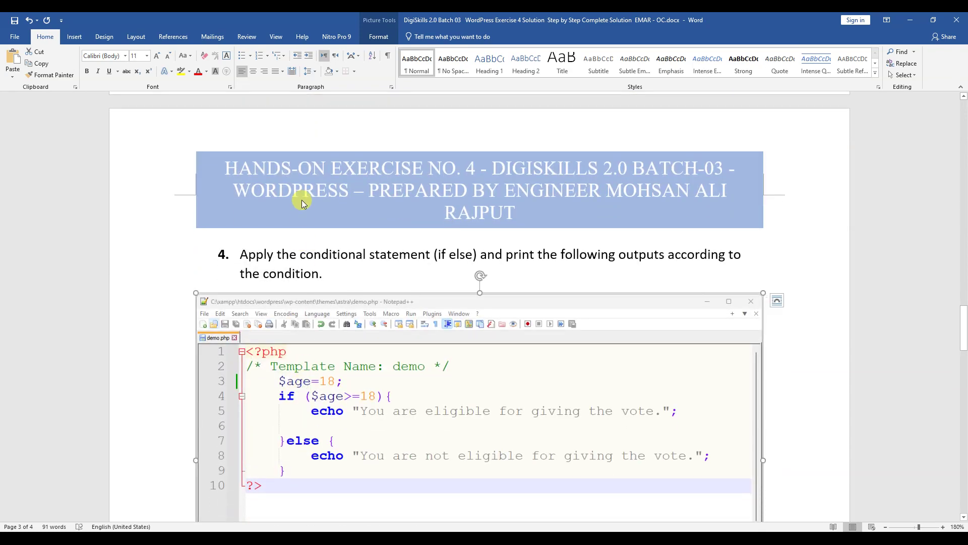
scroll(313, 165, down, 2)
scroll(322, 187, up, 6)
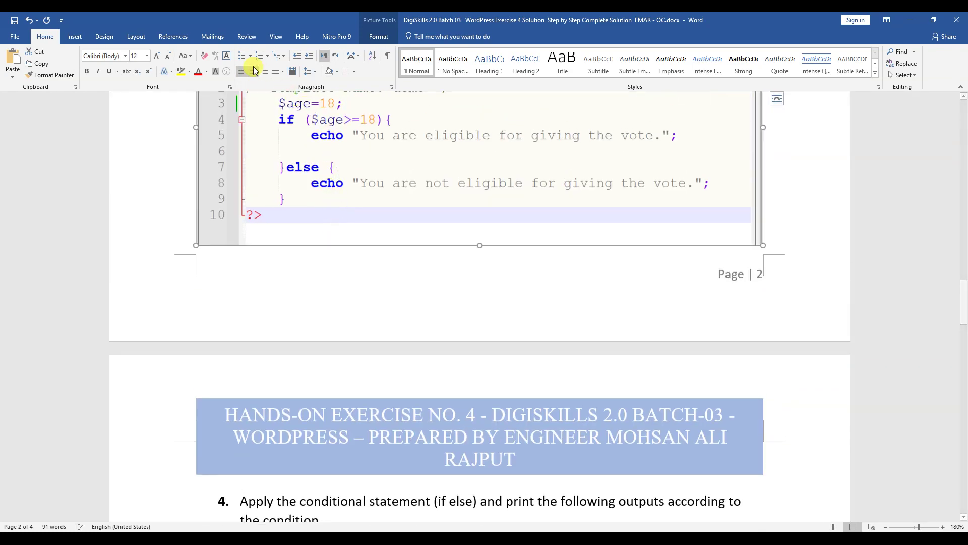
scroll(341, 255, up, 6)
click(342, 327)
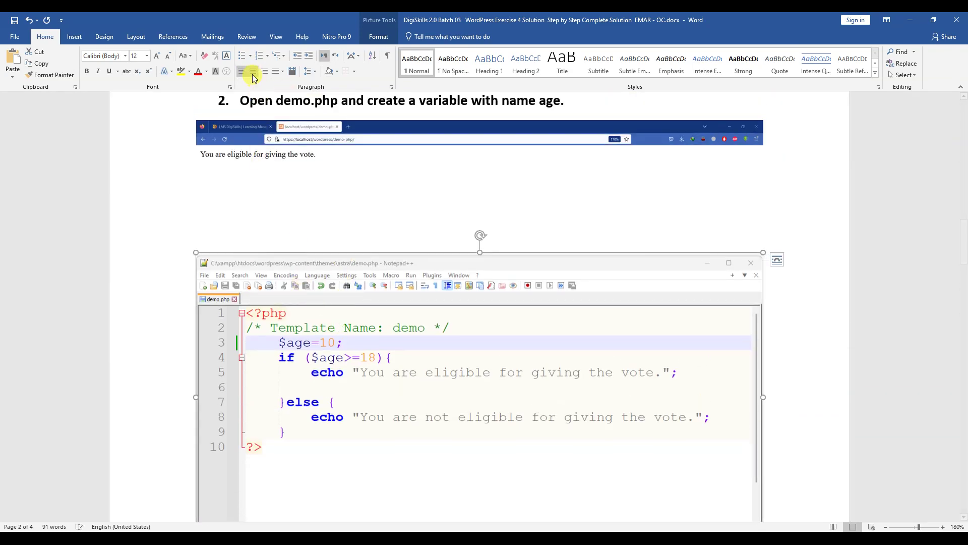
click(354, 143)
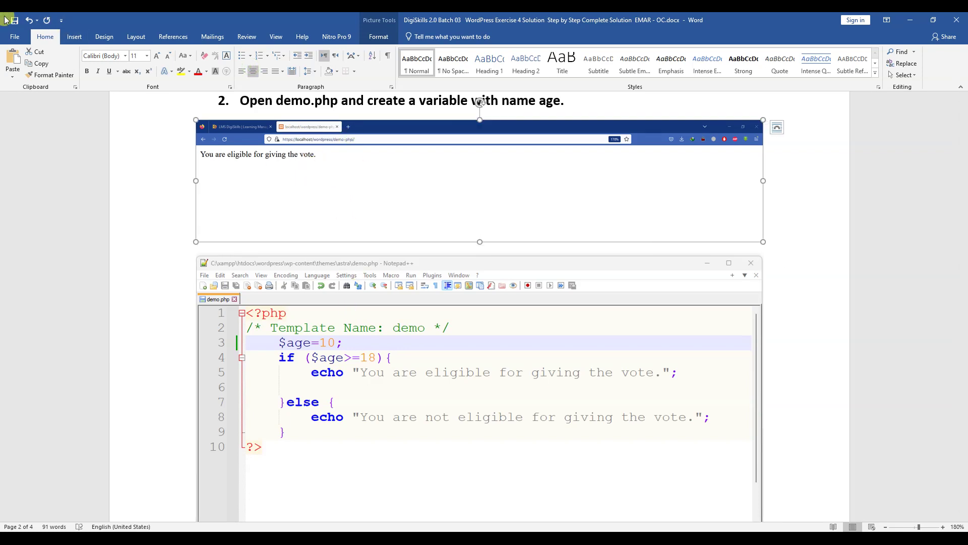
- Remove the extra blank line between the fourth task's code screenshot and the age conditions
scroll(333, 237, down, 5)
scroll(333, 237, down, 10)
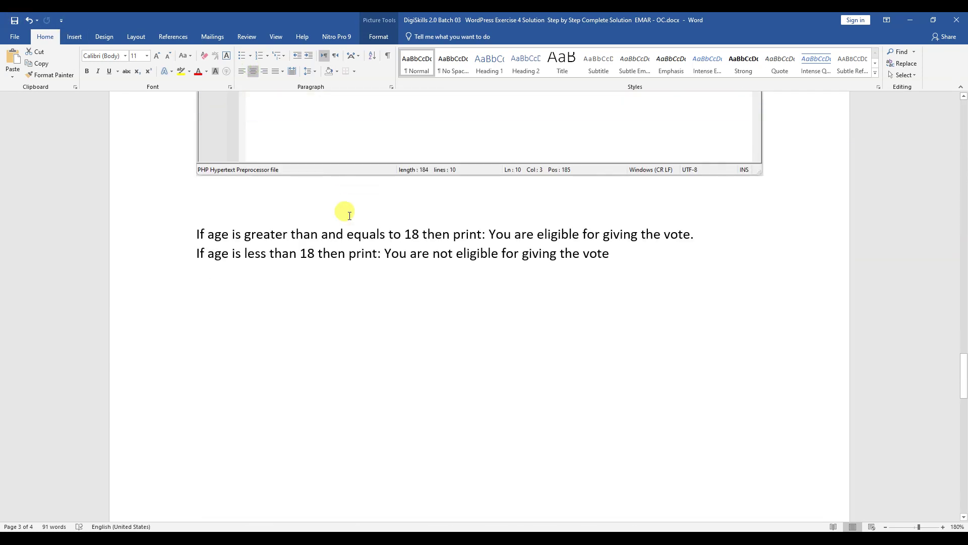
click(350, 199)
scroll(351, 202, up, 1)
key(BackSpace)
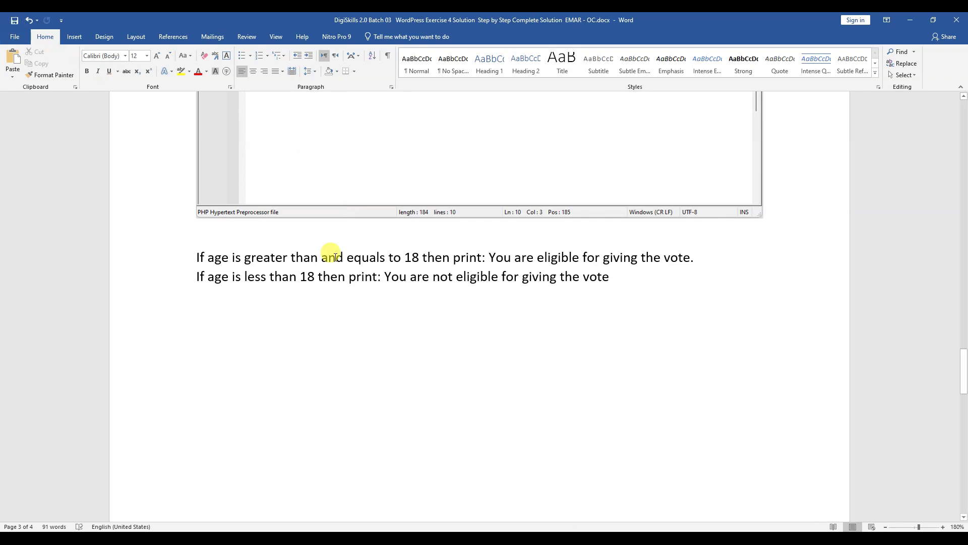
- Copy the fourth task's numbered formatting to both age-condition lines with Format Painter, and insert an unnumbered blank line between them
scroll(348, 257, up, 5)
scroll(363, 263, down, 5)
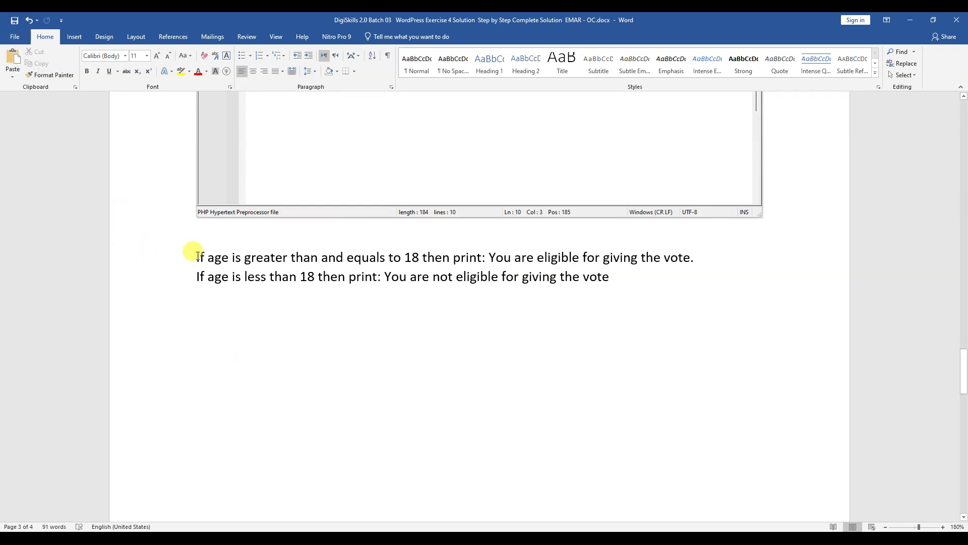
click(198, 257)
scroll(216, 262, up, 8)
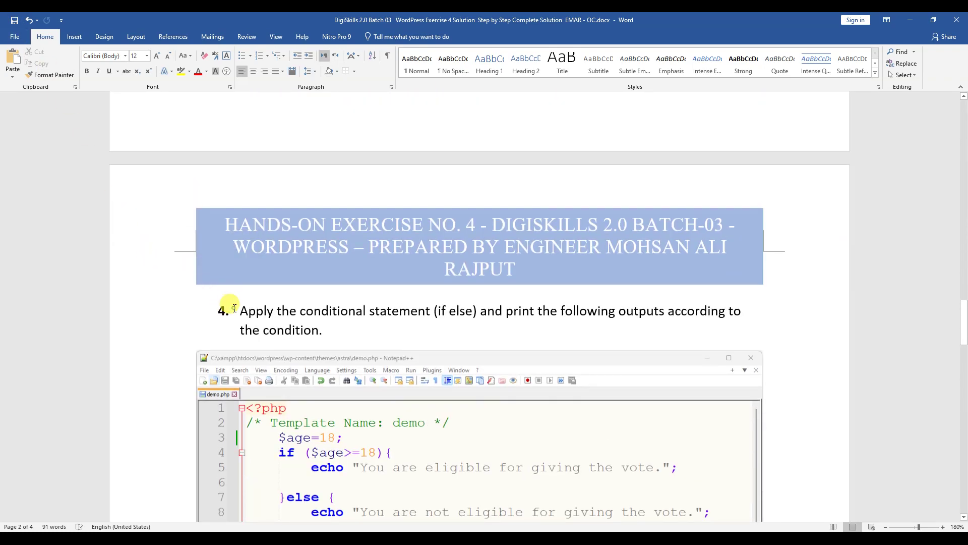
click(51, 75)
scroll(249, 264, down, 8)
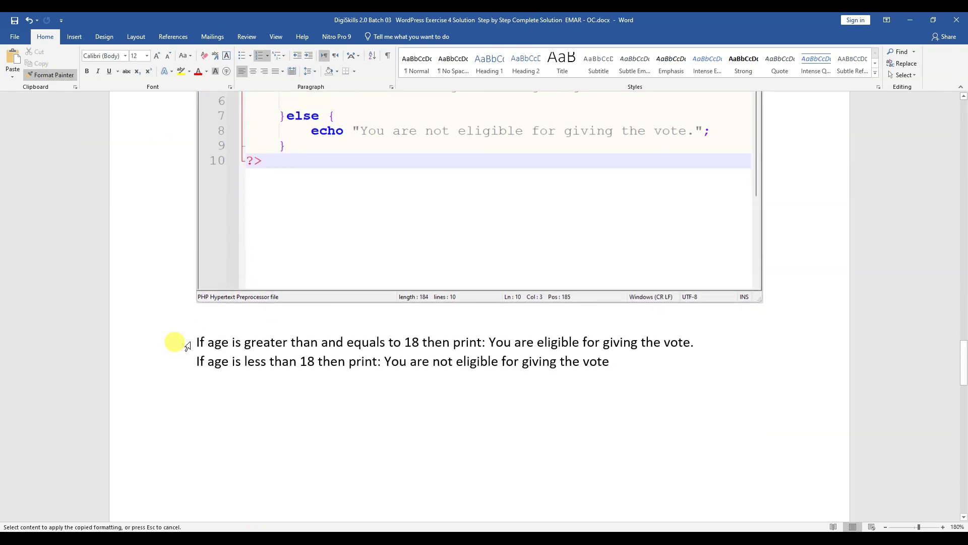
click(192, 339)
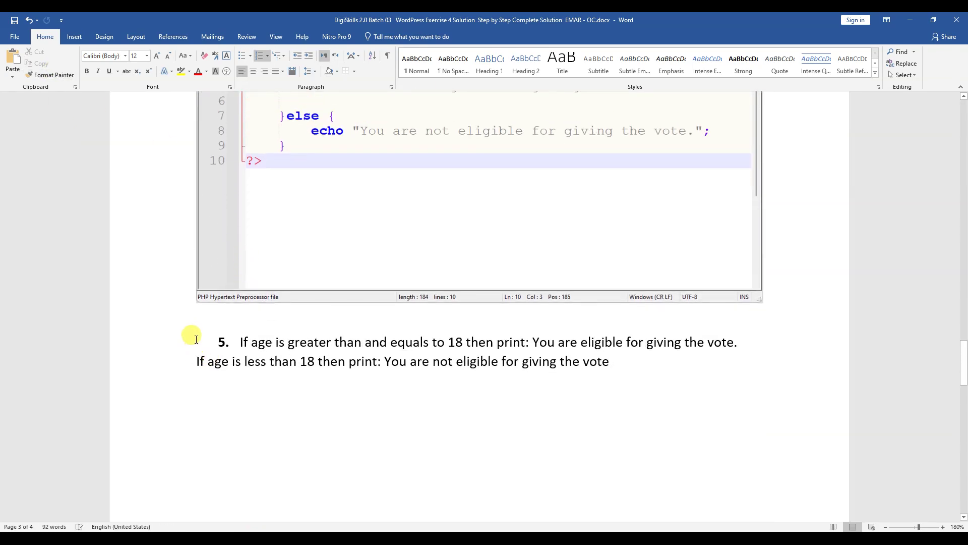
click(50, 74)
click(196, 362)
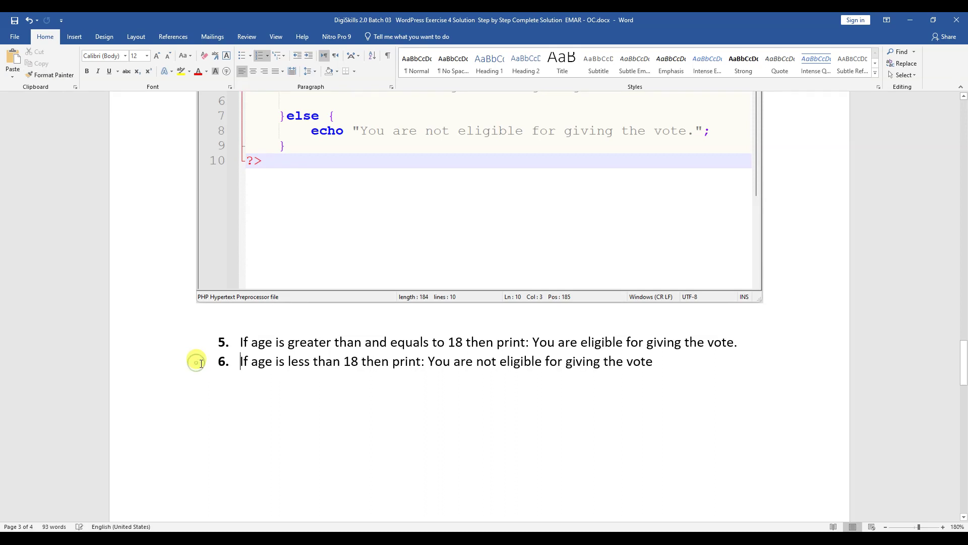
key(Return)
key(Return)
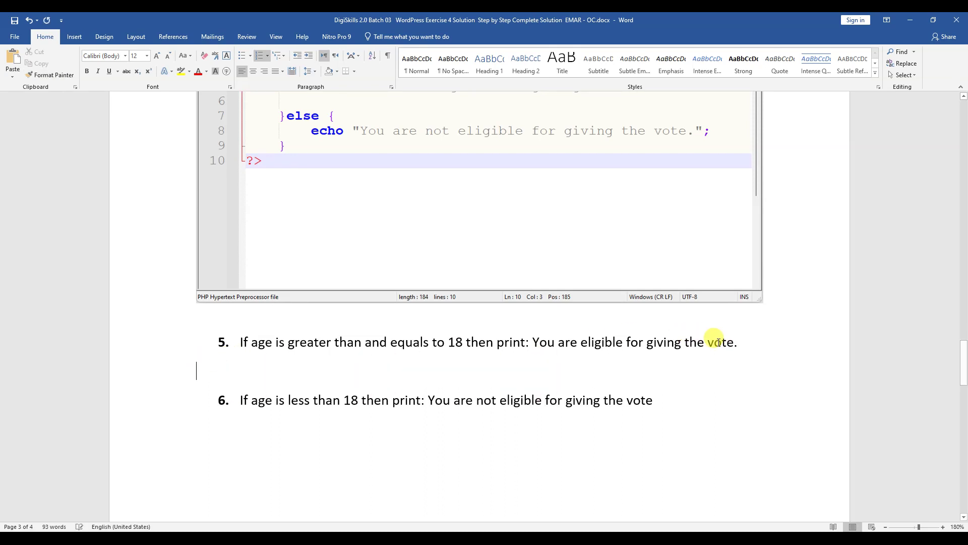
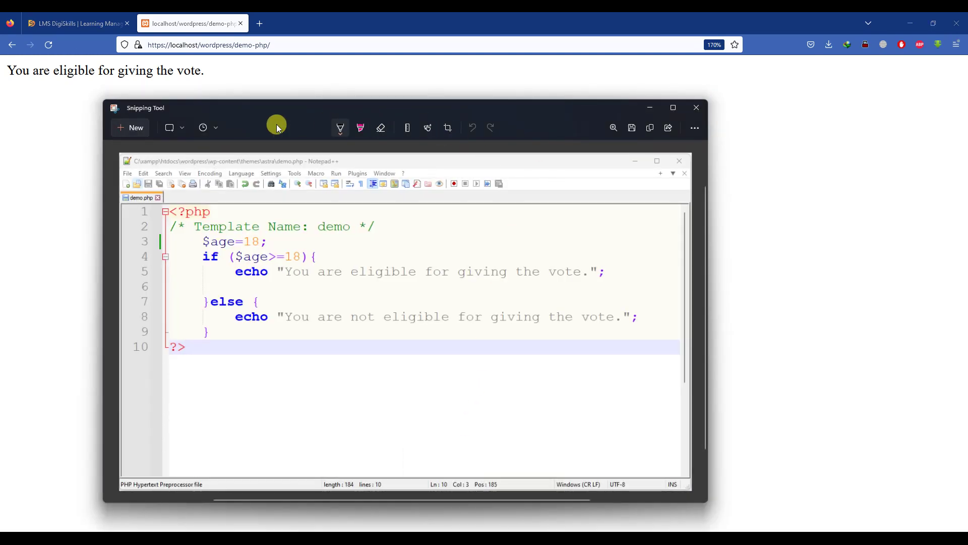
- Capture the top strip of the Firefox window, including the demo-php address and voting message, with Snipping Tool and copy it
click(122, 131)
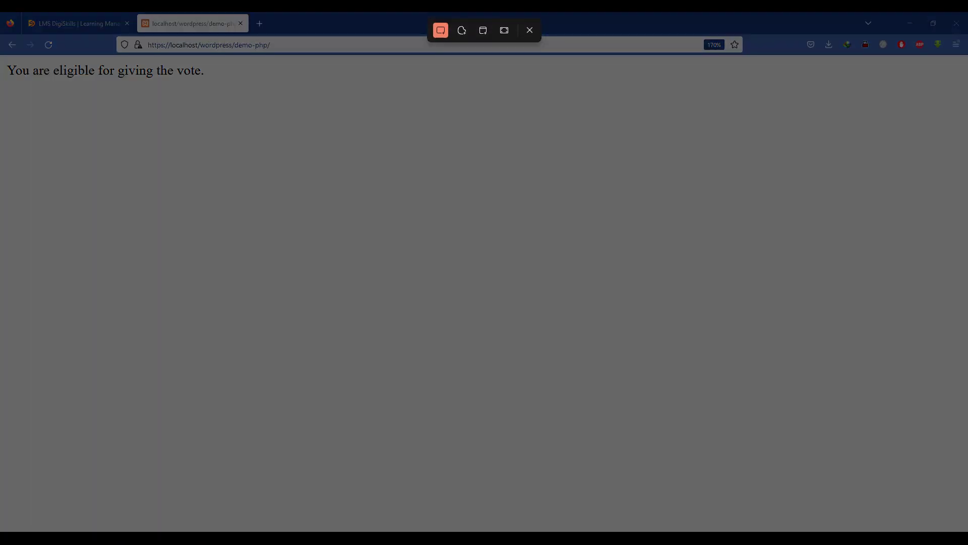
drag(1, 13, 961, 85)
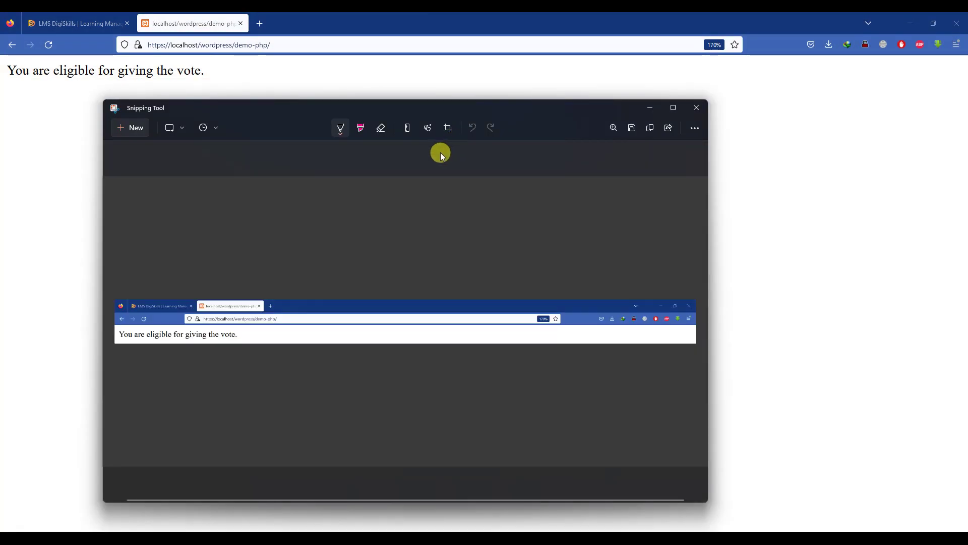
click(650, 128)
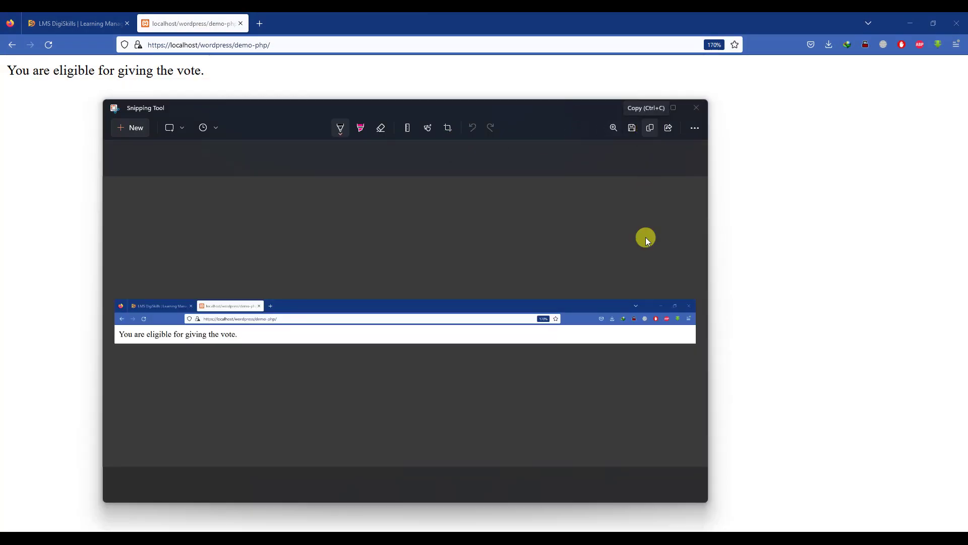
key(ctrl+s)
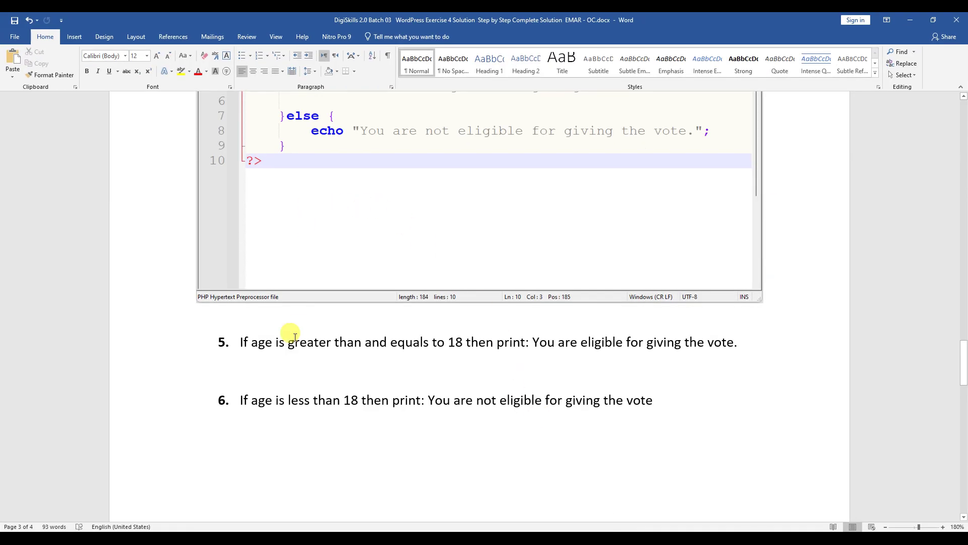
- Paste the browser capture below item 5 in Word and centre it, and cancel the snip's file save and minimize Snipping Tool
right_click(201, 368)
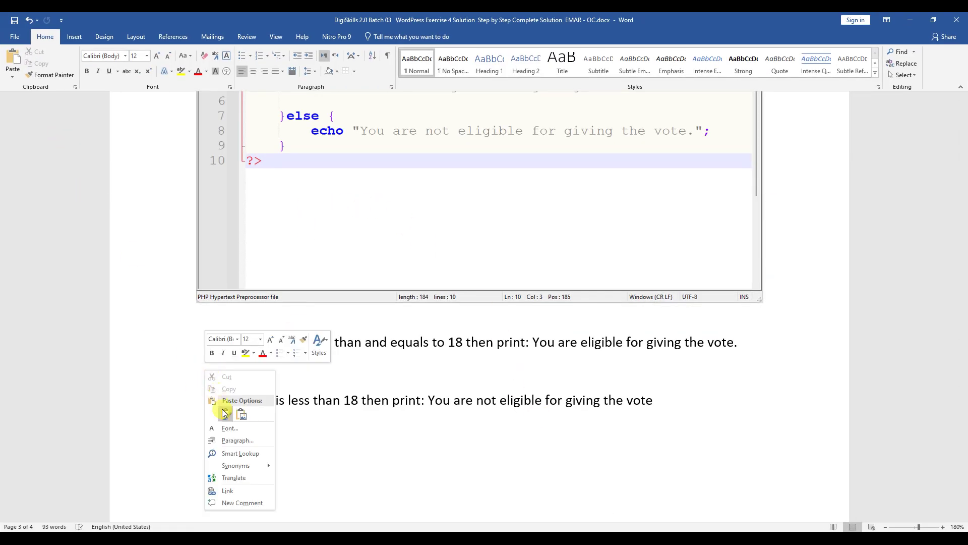
click(201, 410)
click(284, 373)
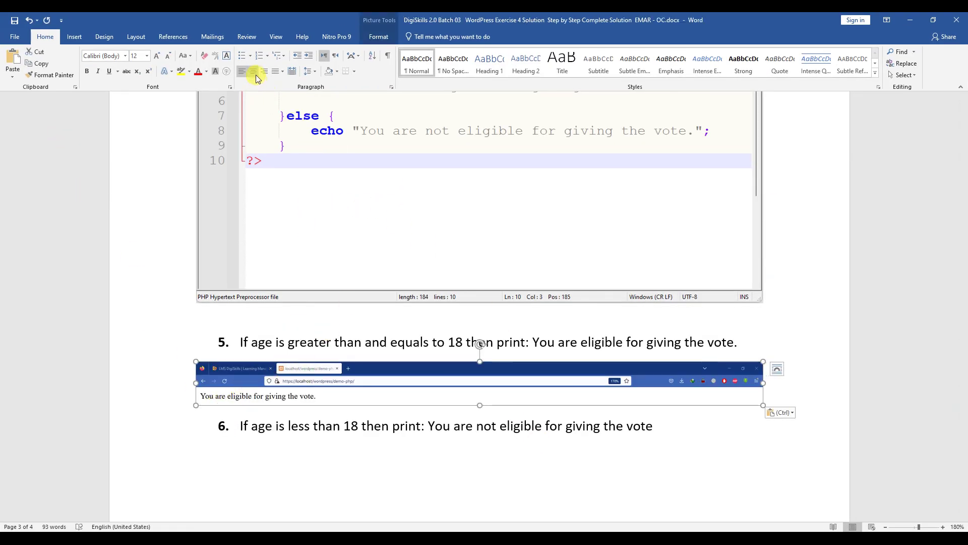
scroll(328, 279, down, 4)
click(271, 262)
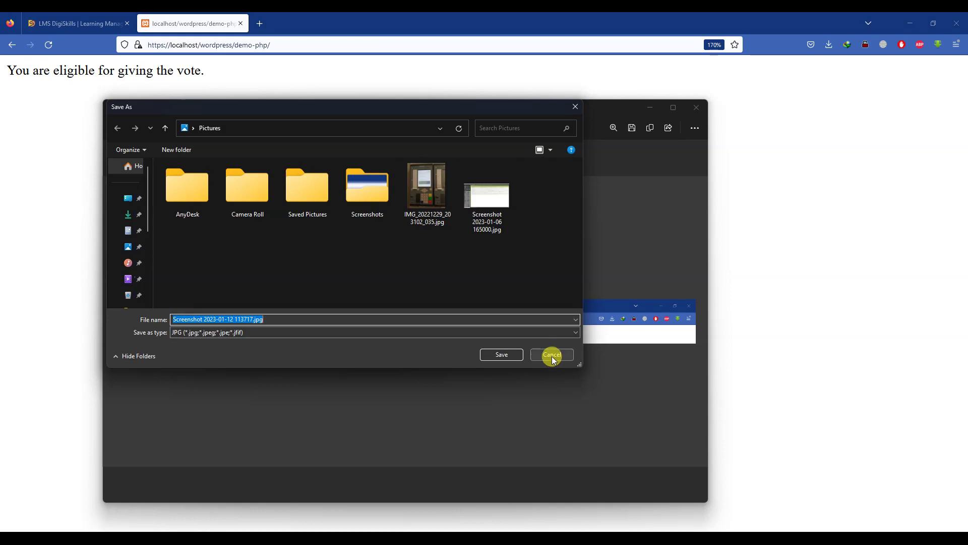
click(552, 356)
click(650, 108)
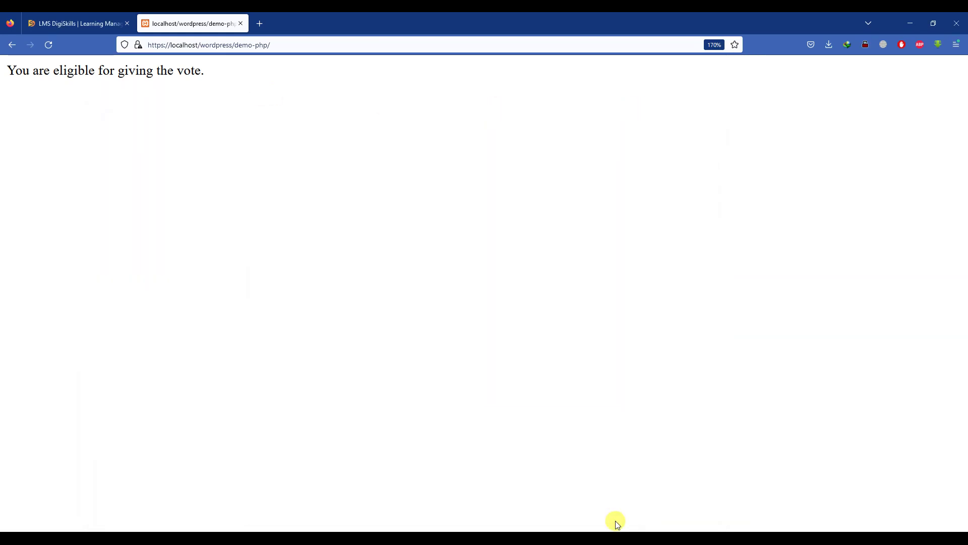
- Compare the $age value in demo.php with item 6 in Word, marking its "age is less than 18 then print" wording
click(467, 297)
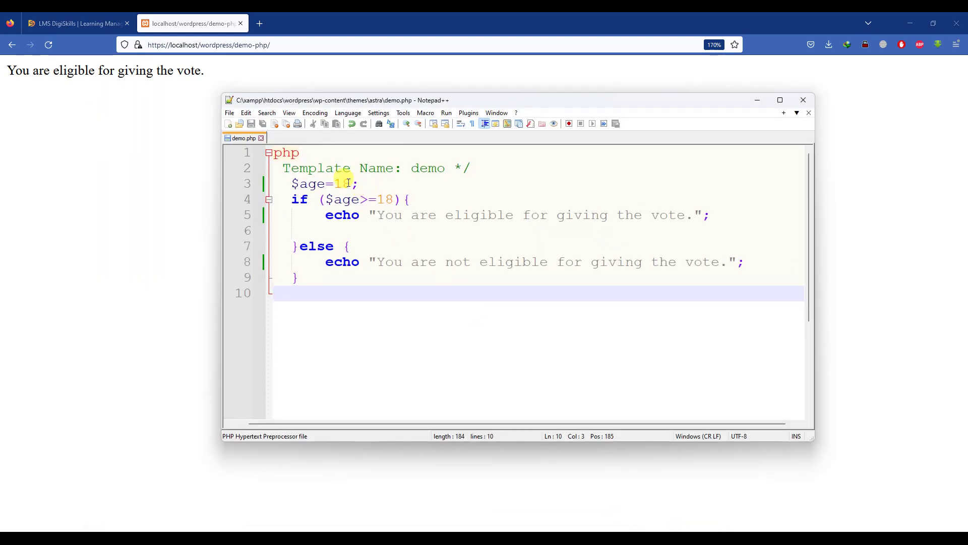
double_click(348, 183)
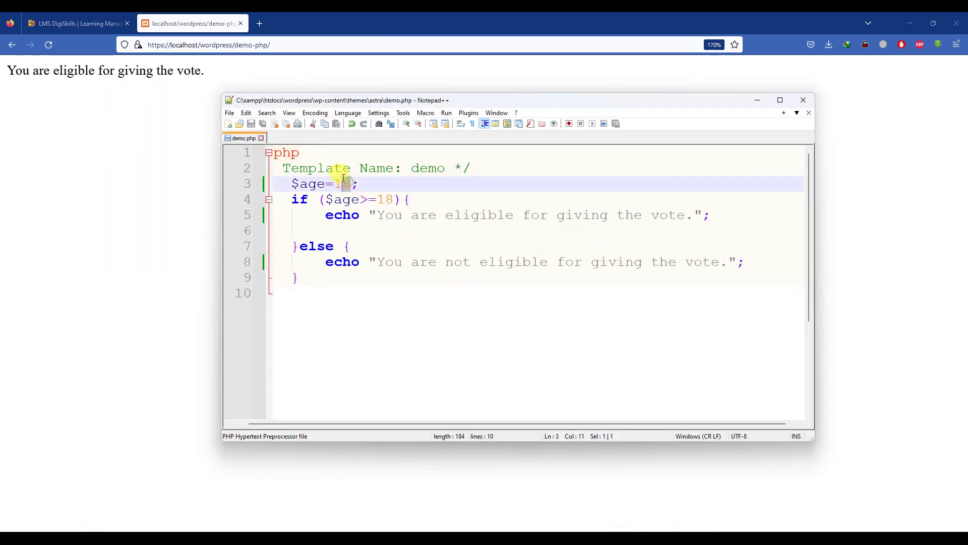
click(637, 526)
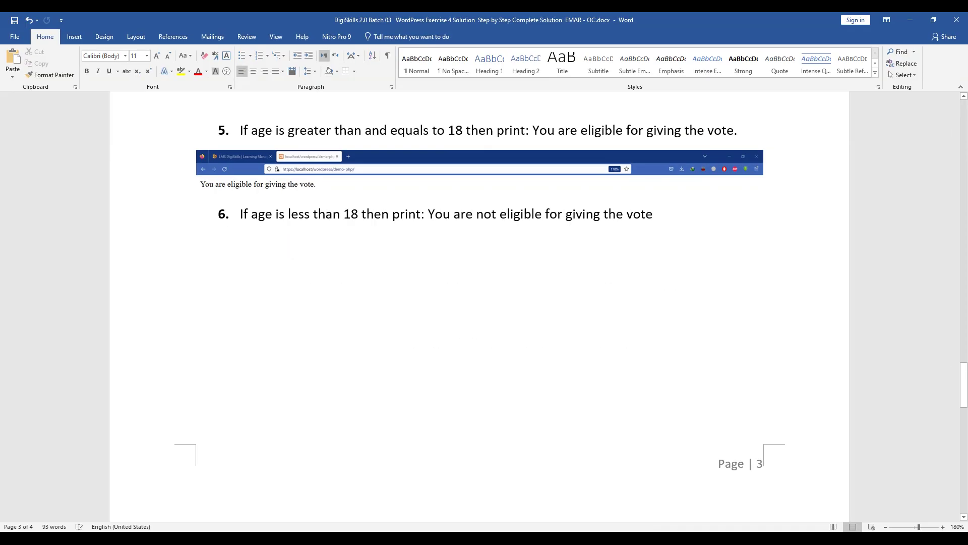
drag(262, 212, 423, 215)
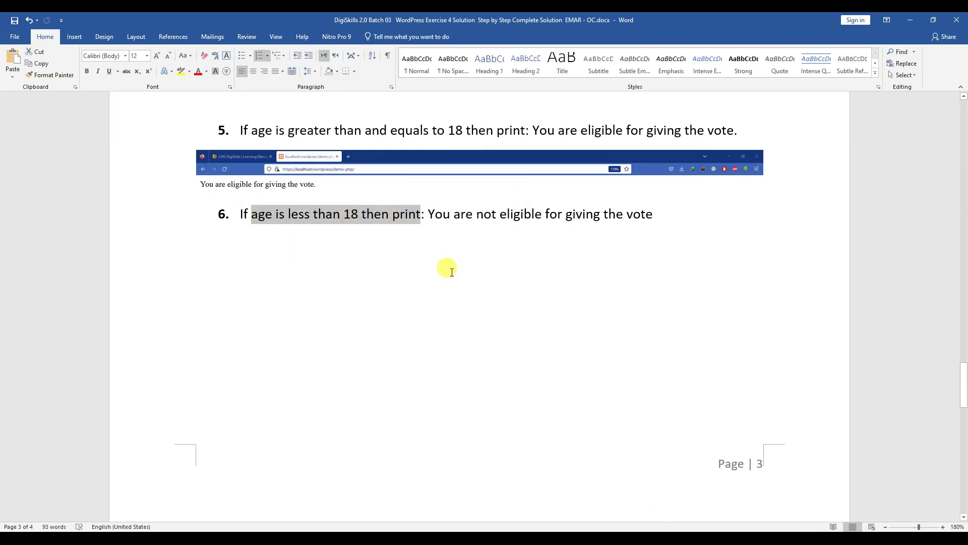
- Switch to Notepad++, set $age to 5 in demo.php, and save the file
click(637, 526)
click(352, 184)
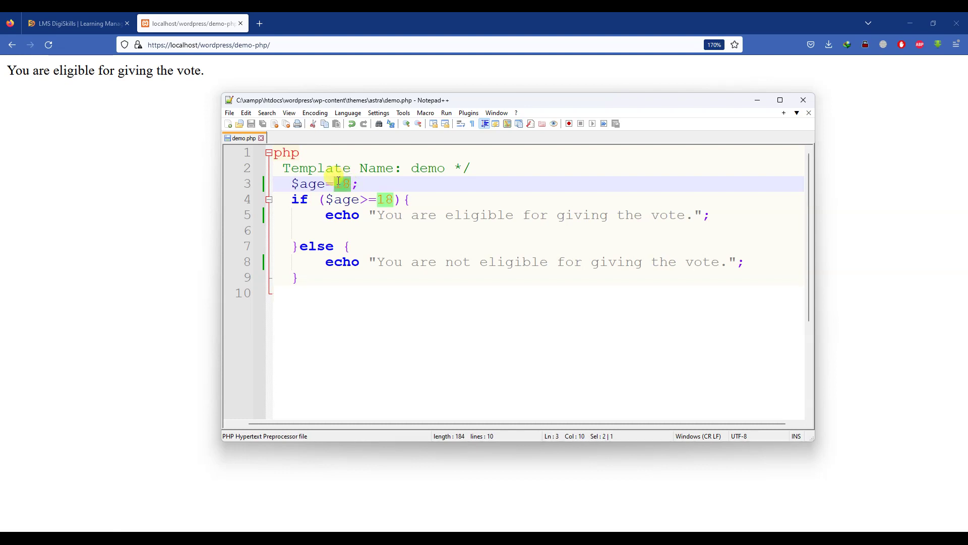
text(5)
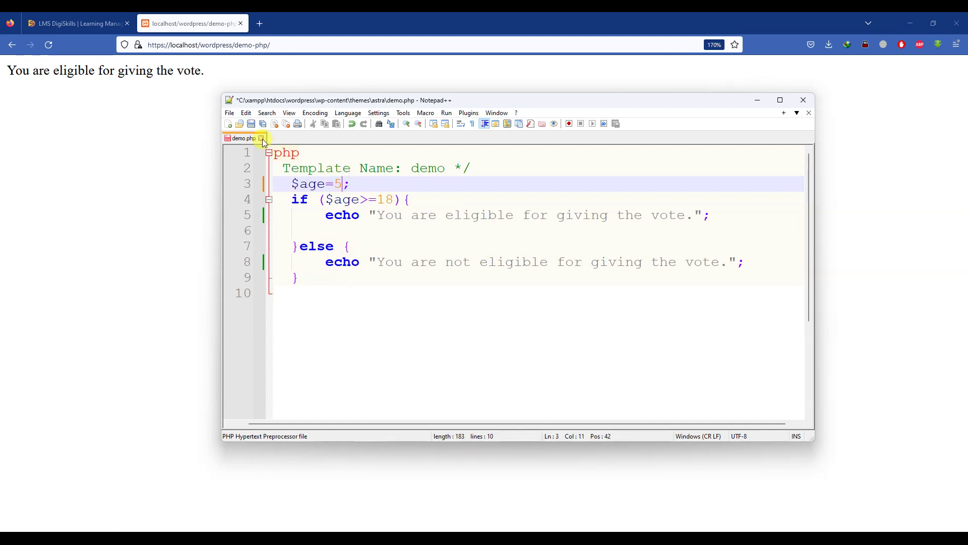
click(252, 124)
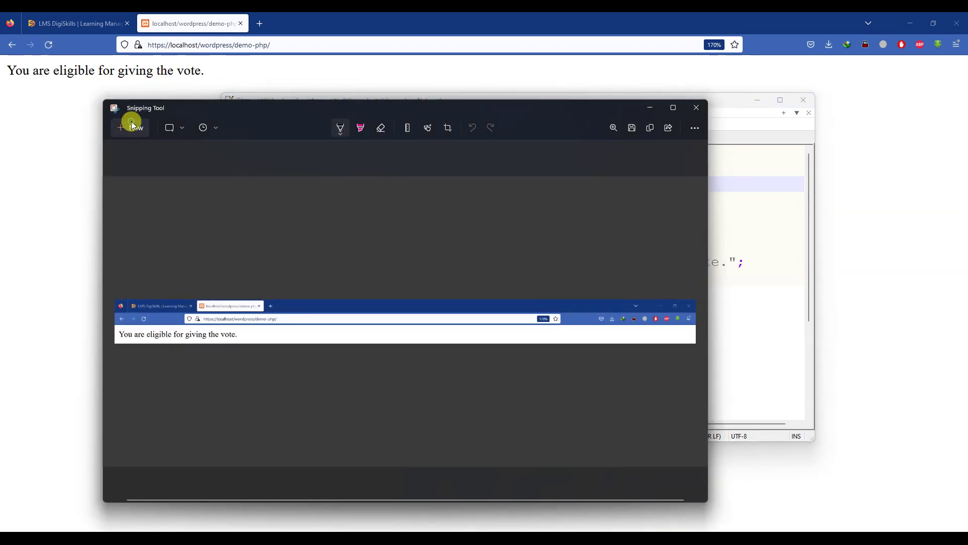
- Capture the Notepad++ window showing the demo.php code with Snipping Tool, switch to Word, and paste the capture below item 6
click(131, 124)
drag(221, 90, 805, 313)
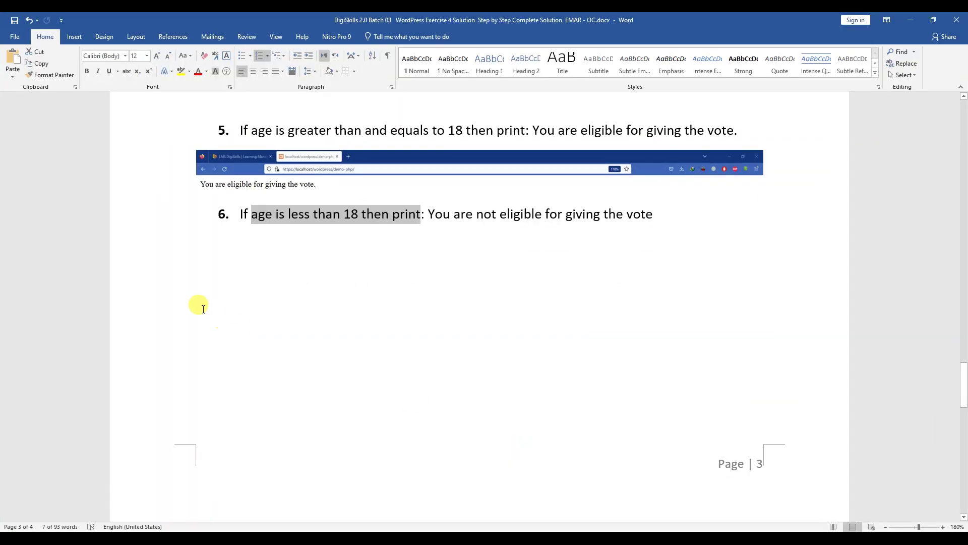
click(231, 250)
right_click(232, 250)
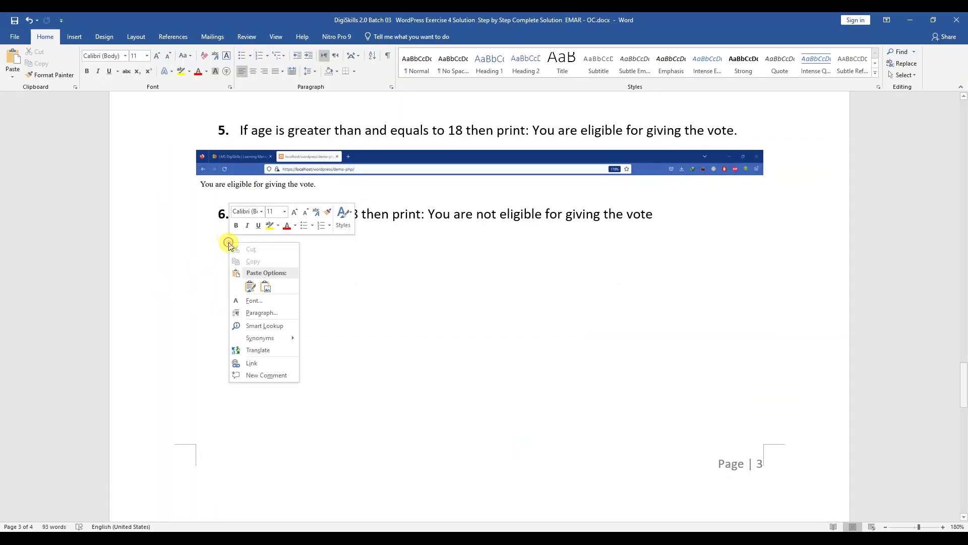
click(251, 283)
click(335, 328)
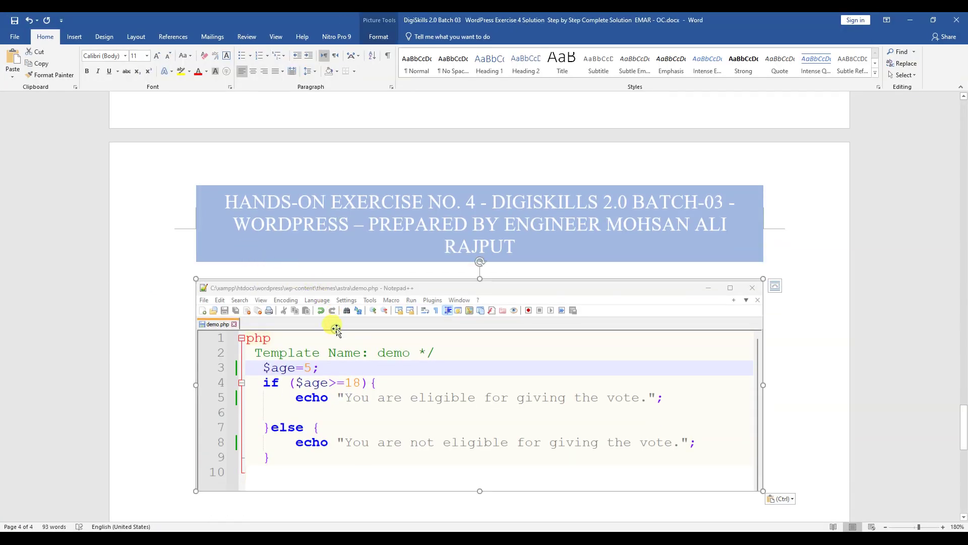
- Apply the Normal style to the pasted code capture, centre it, and place the text cursor on the line below it
scroll(341, 331, up, 4)
scroll(341, 331, down, 10)
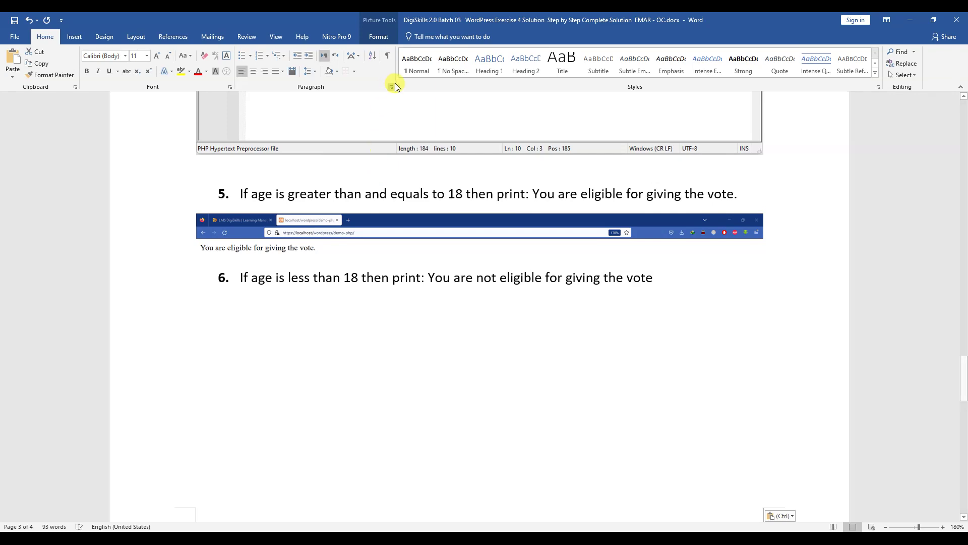
click(414, 65)
click(253, 71)
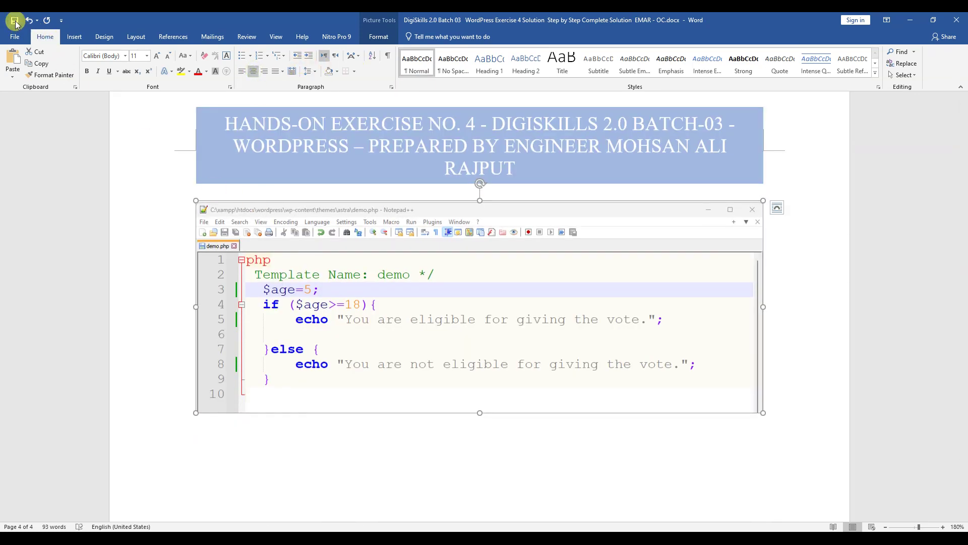
click(204, 429)
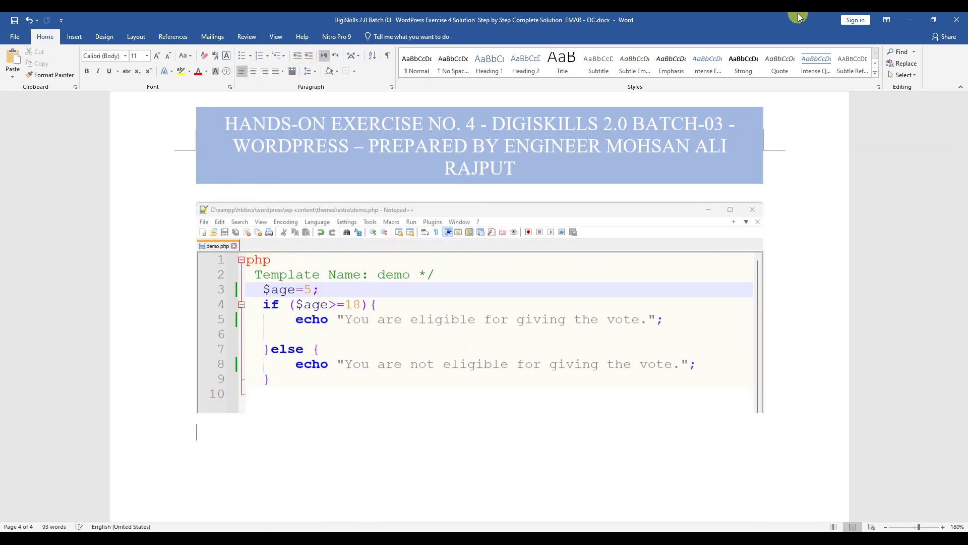
- Minimize Word, Snipping Tool and Notepad++, and reload the demo-php page in Firefox
click(910, 20)
click(647, 106)
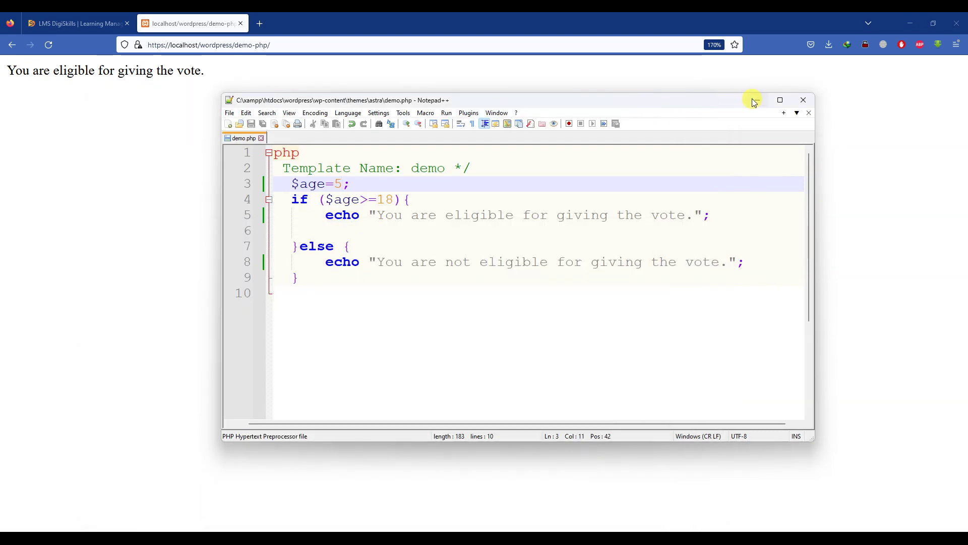
click(758, 100)
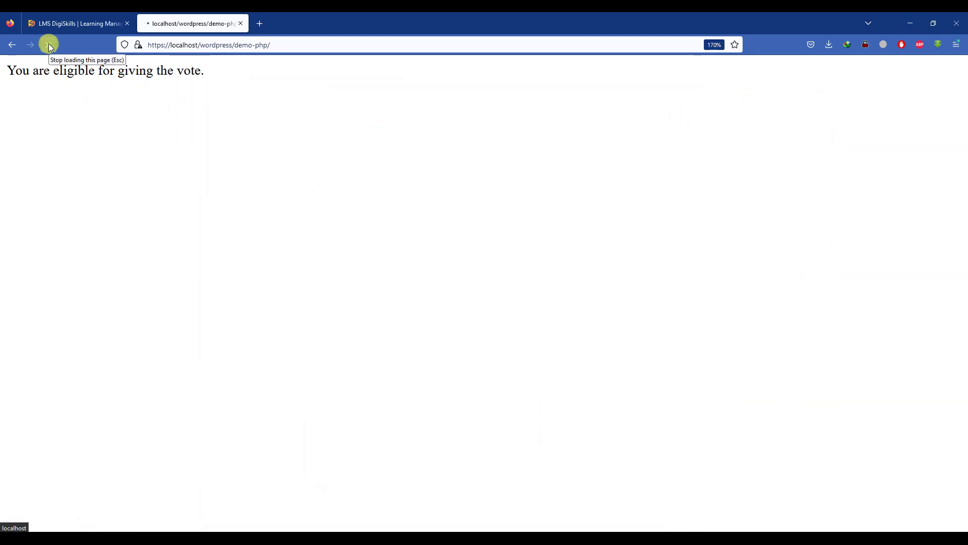
click(49, 45)
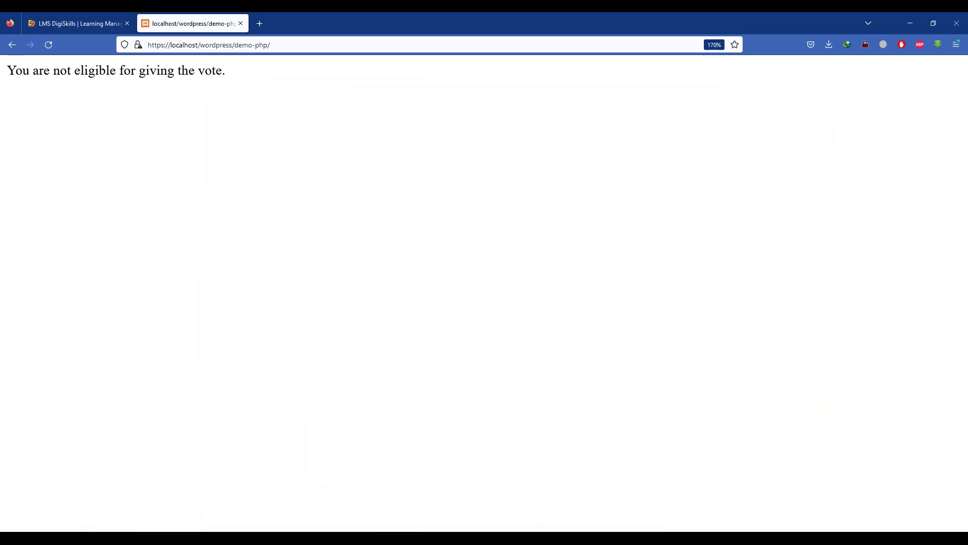
- Capture the top strip of the Firefox window, from the tabs down to the not-eligible message, with Snipping Tool and copy it
click(564, 539)
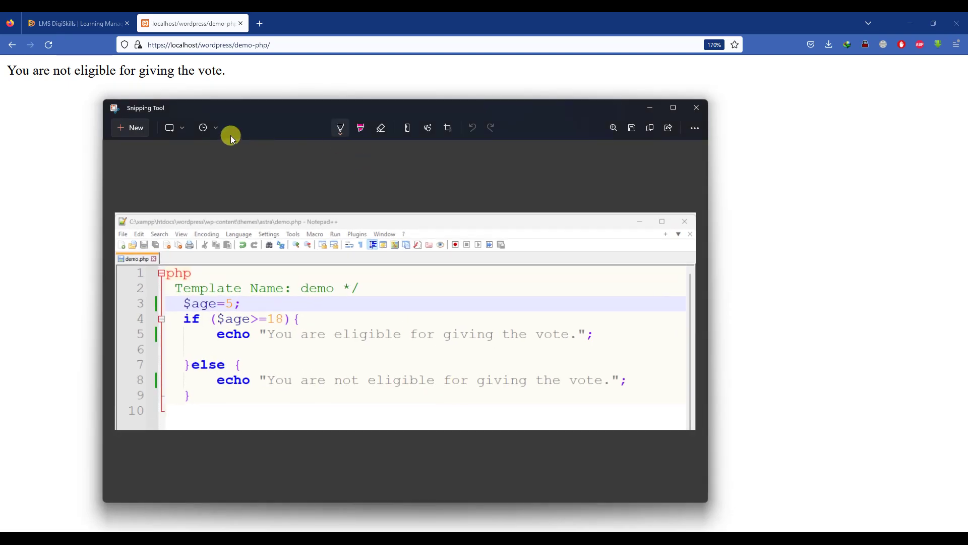
click(119, 127)
drag(1, 13, 961, 88)
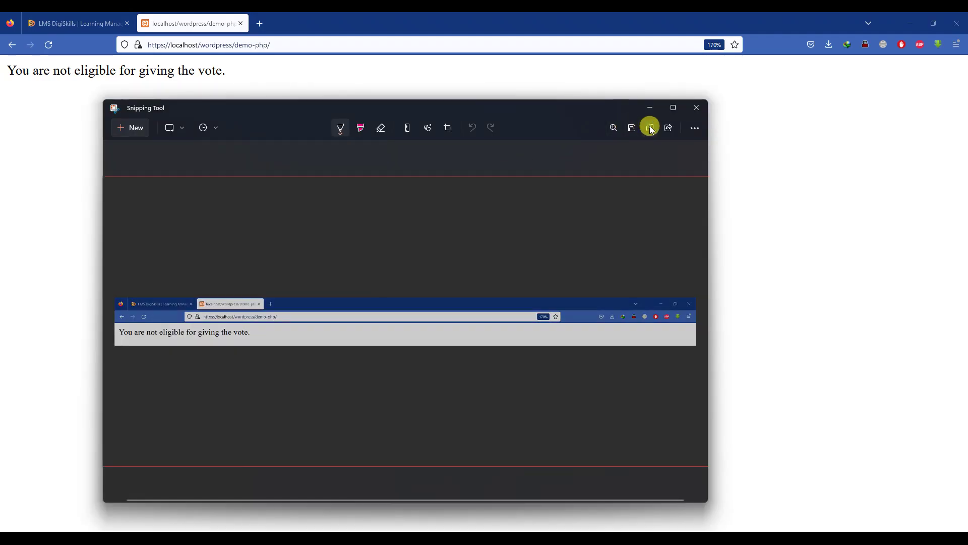
click(649, 127)
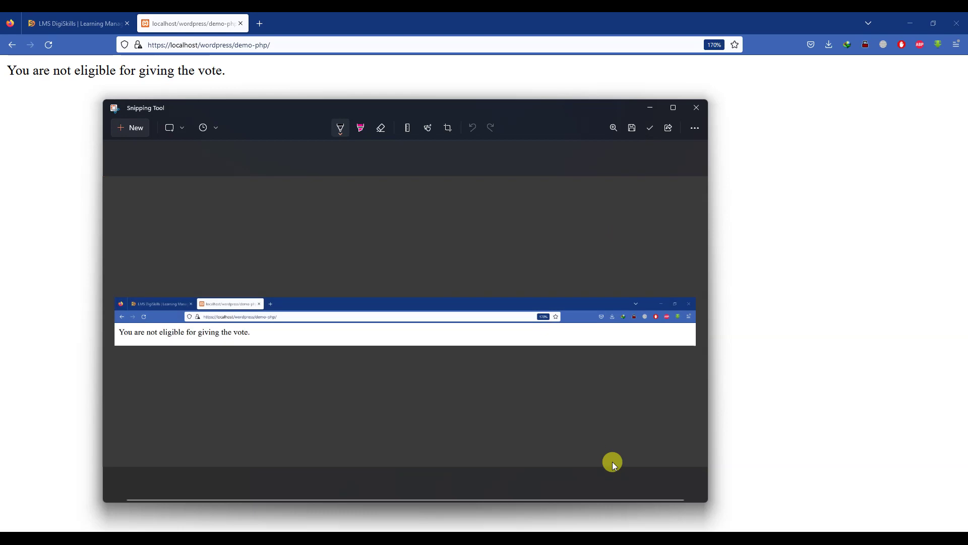
- Switch to Word, paste the browser capture below the $age=5 code capture, and centre it
click(631, 538)
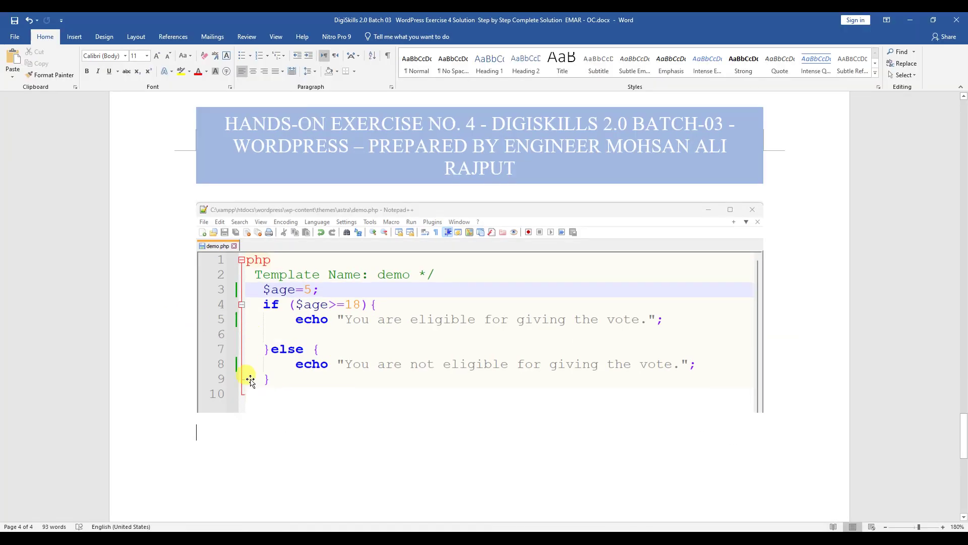
right_click(205, 435)
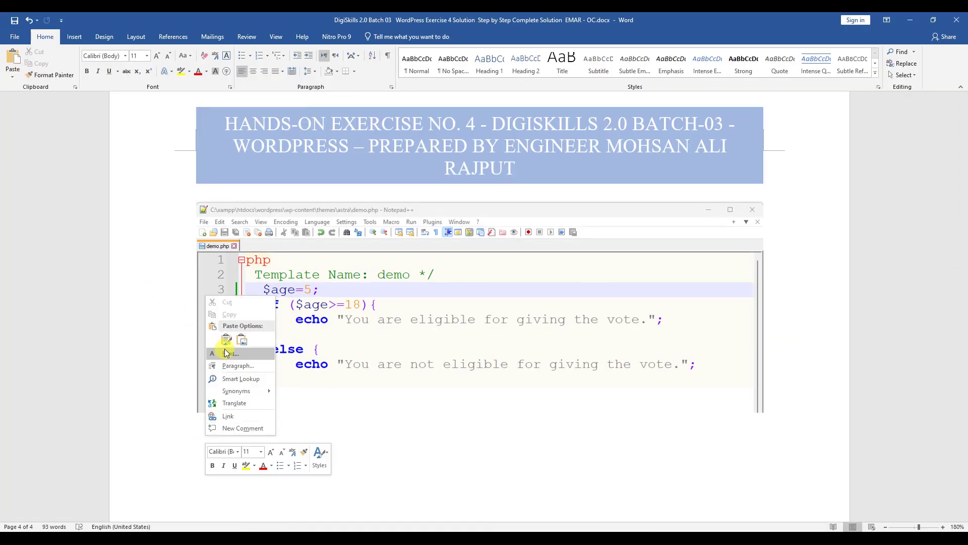
click(217, 350)
click(307, 441)
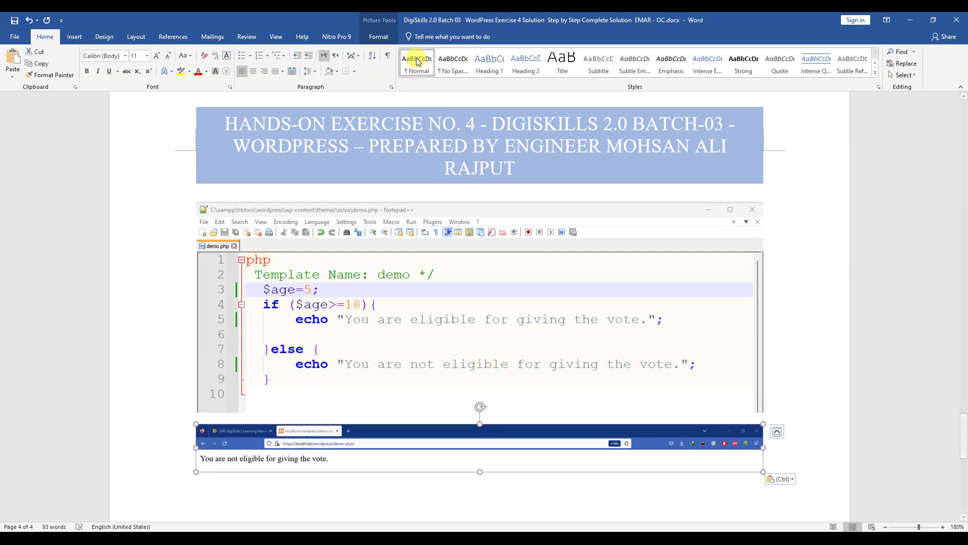
click(253, 72)
- Stretch the browser capture with the not-eligible message vertically to about twice its height
scroll(385, 320, down, 3)
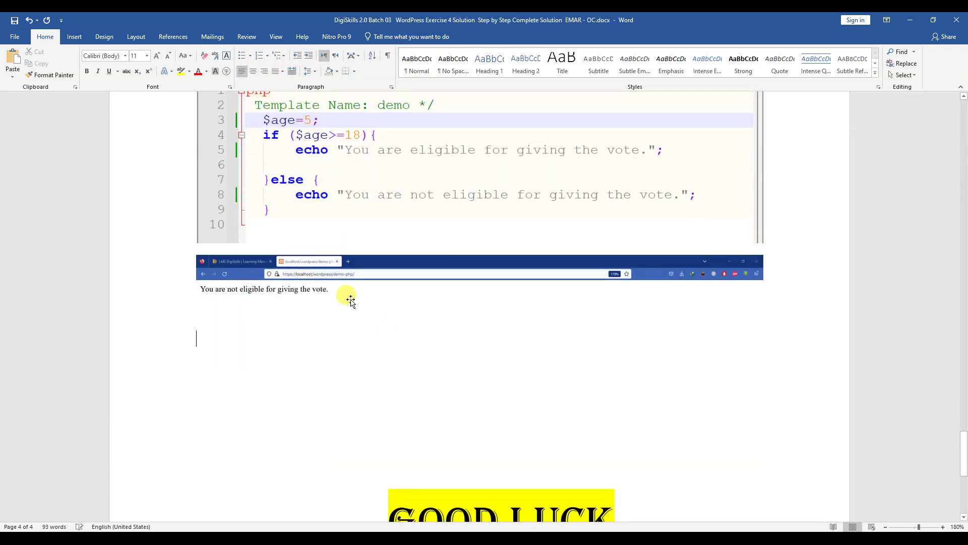
drag(480, 302, 476, 348)
click(285, 362)
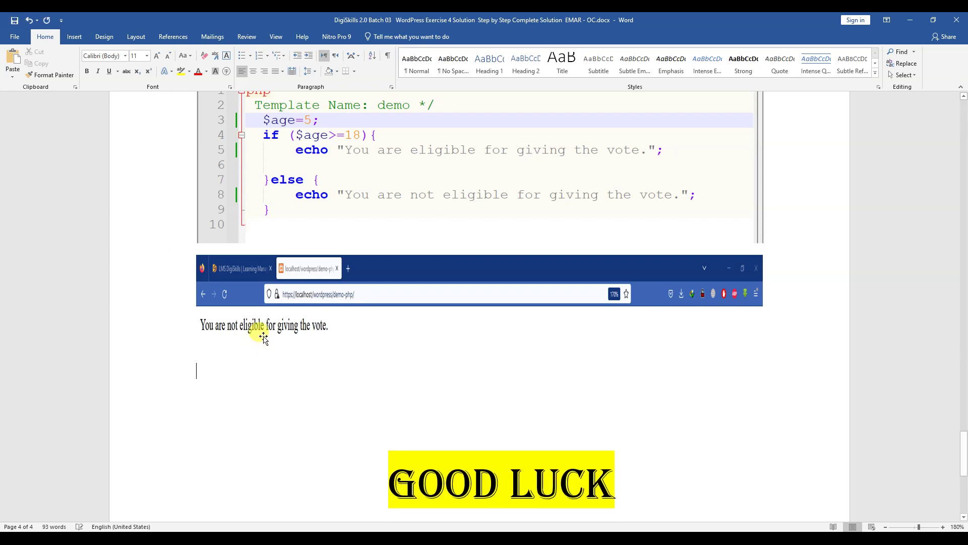
- Remove the extra blank lines above the GOOD LUCK text and save the document
click(249, 348)
click(232, 371)
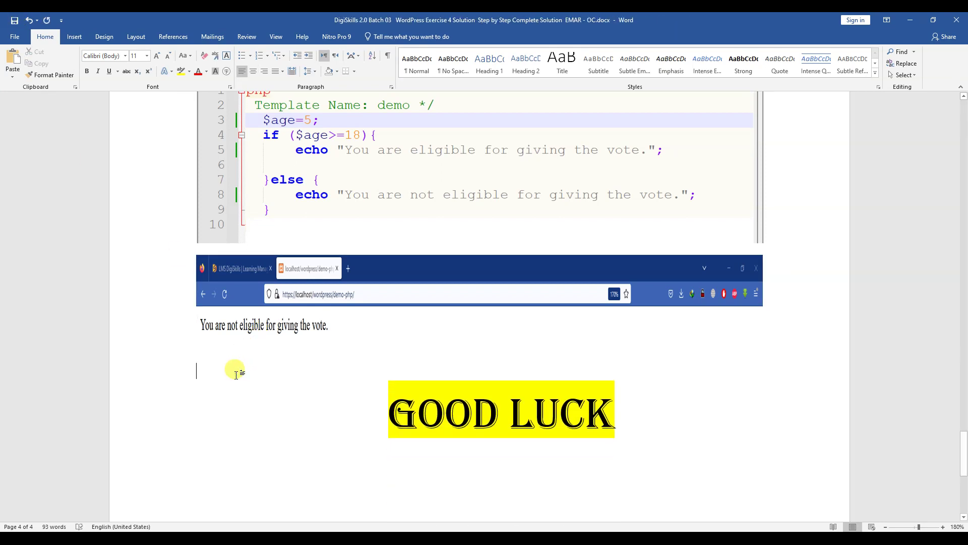
click(11, 20)
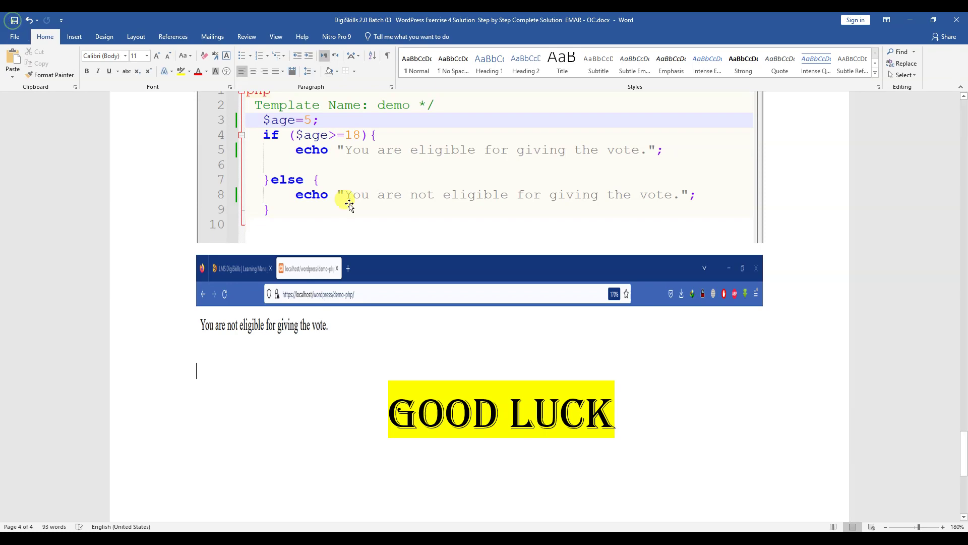
- Minimize Word and Snipping Tool, and close the demo-php tab in Firefox to return to the DigiSkills exercise list
click(919, 16)
click(693, 104)
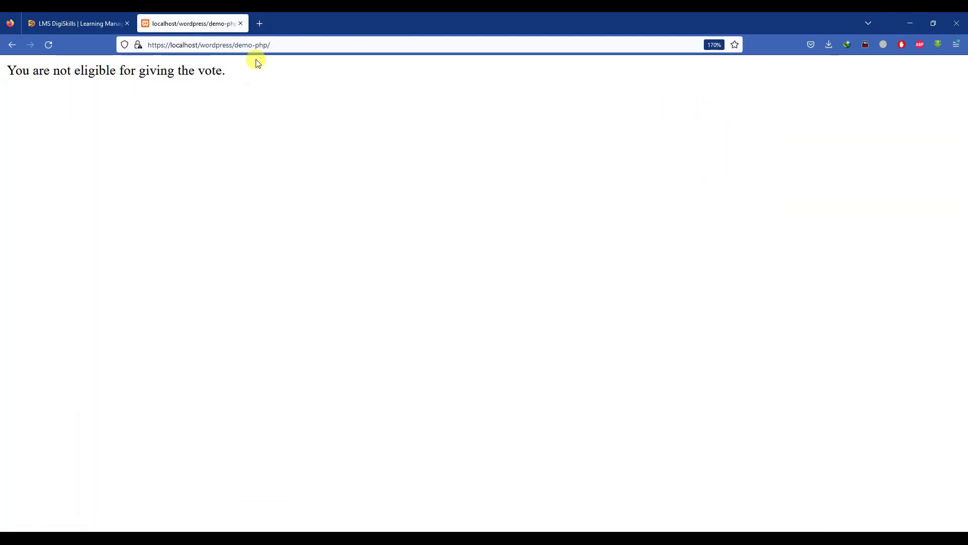
click(241, 23)
click(638, 296)
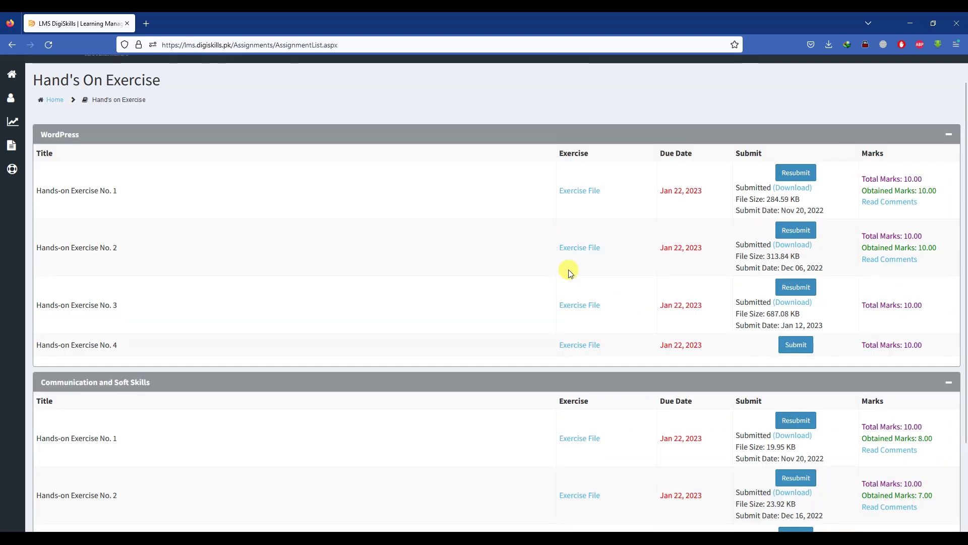
- Submit WordPress Exercise 4 Solution.docx for Hands-on Exercise No. 4 of the WordPress course
click(795, 345)
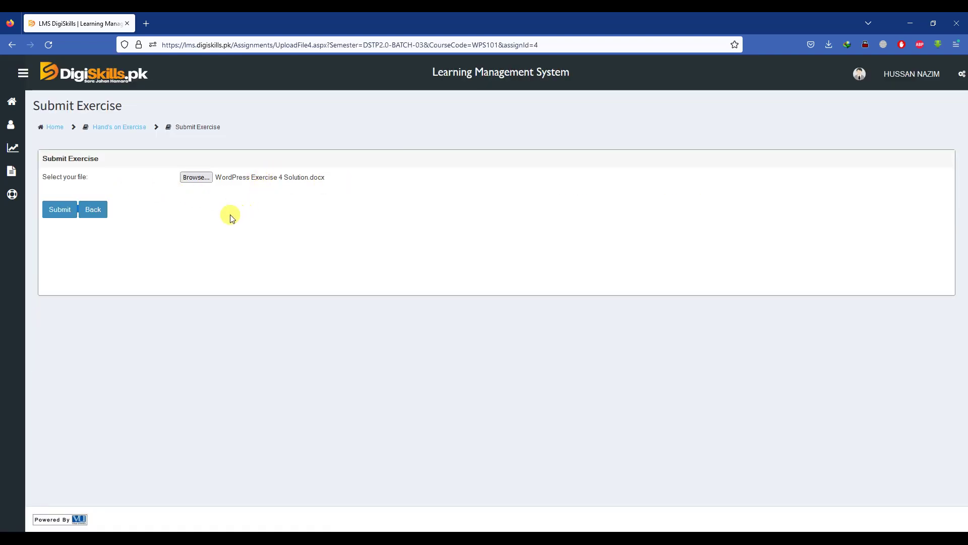
click(60, 210)
click(57, 196)
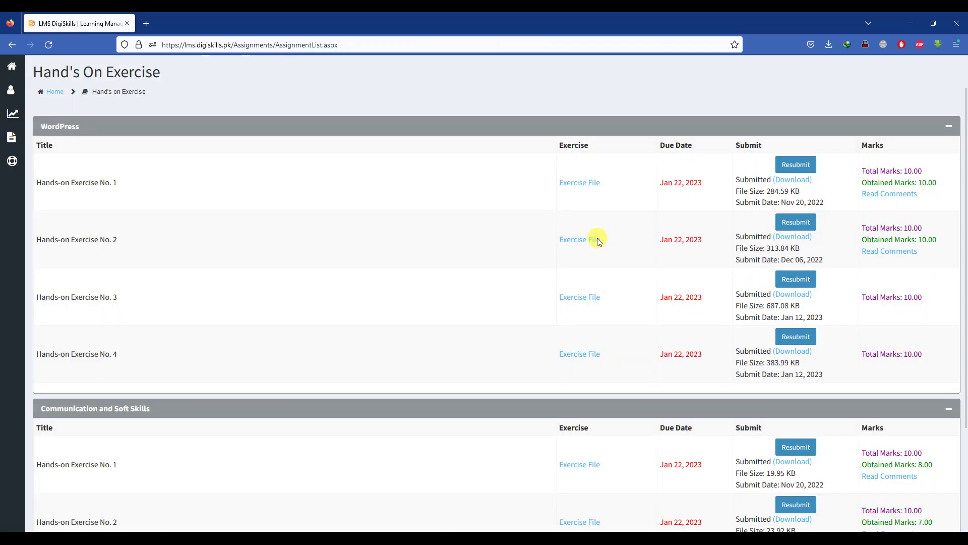
- Check the submission details of Hands-on Exercise No. 4 under WordPress in the exercise list
drag(37, 129, 86, 124)
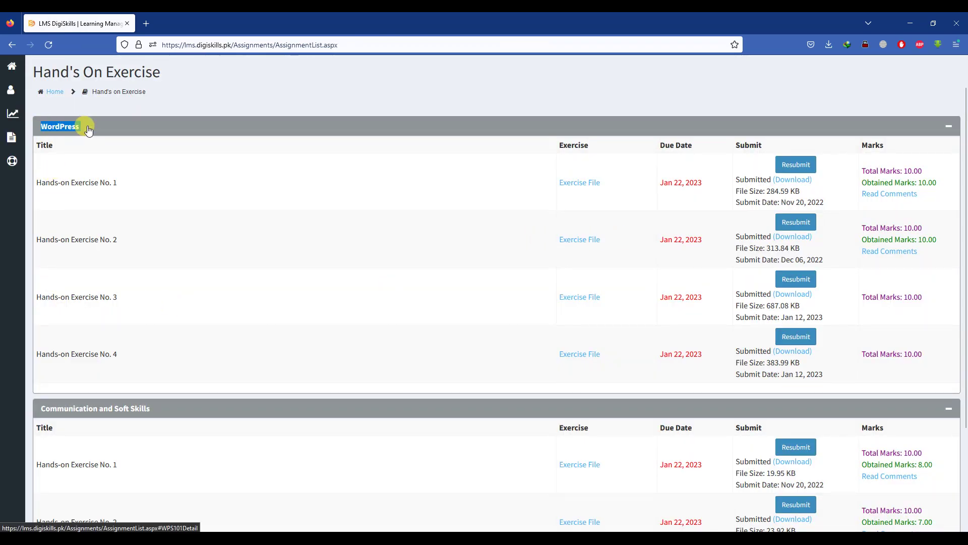
drag(31, 353, 930, 373)
click(928, 374)
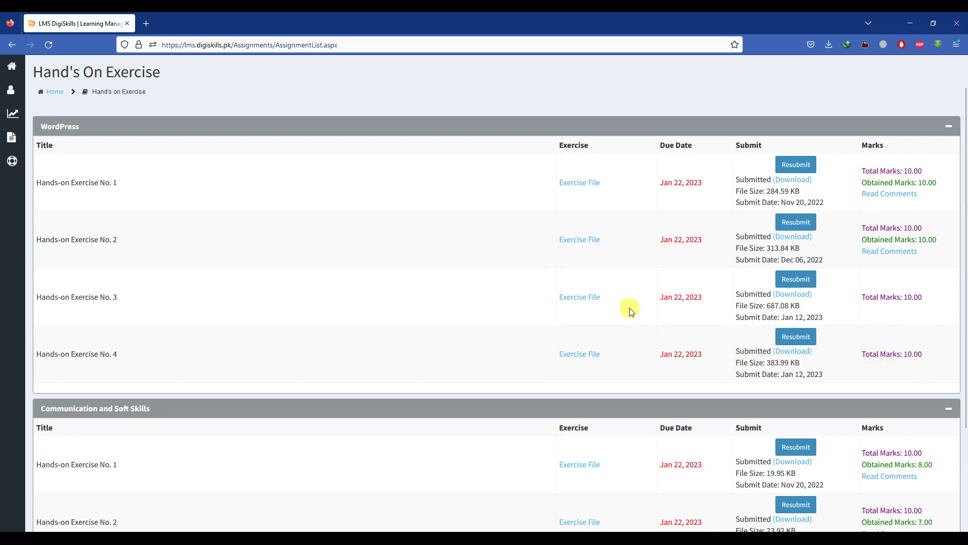